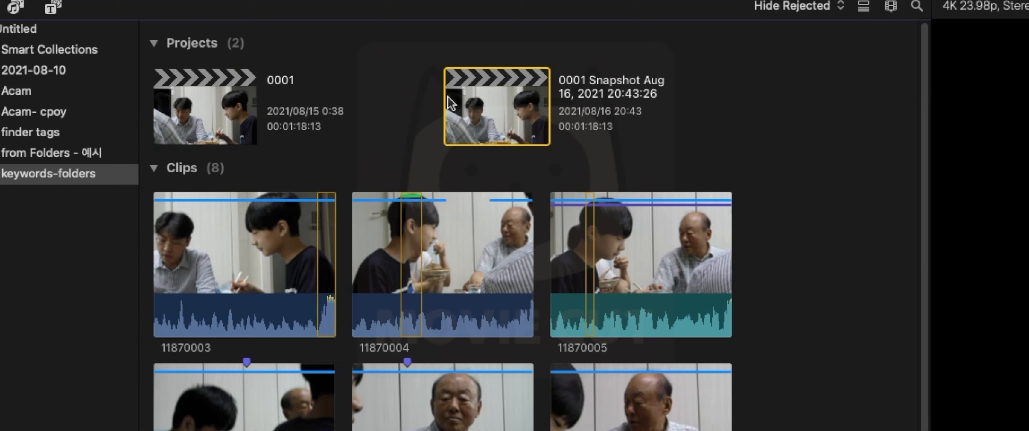
# - Replace the start of the snapshot project's name, up to the year, with 0004
pyautogui.click(616, 95)
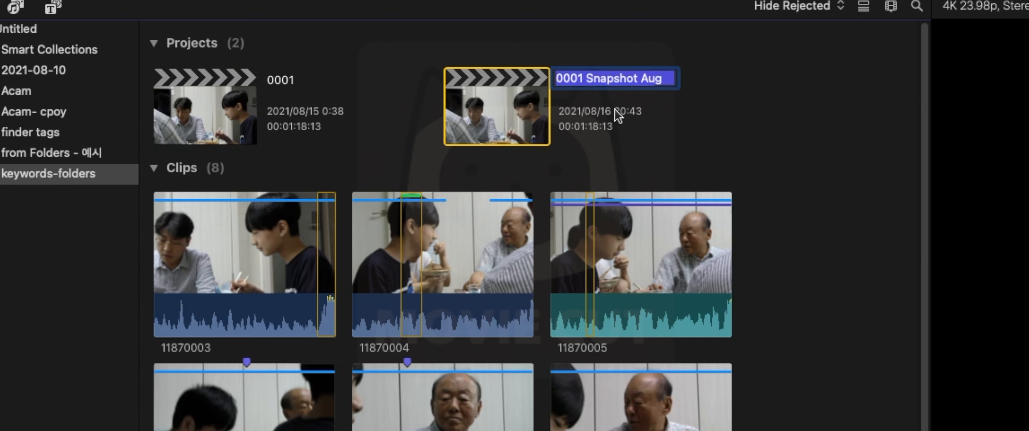
pyautogui.press('Left')
pyautogui.press('Right')
pyautogui.hotkey('alt', 'shift', 'Right')
pyautogui.hotkey('alt', 'shift', 'Right')
pyautogui.hotkey('alt', 'shift', 'Right')
pyautogui.hotkey('alt', 'shift', 'Right')
pyautogui.hotkey('shift', 'Right')
pyautogui.hotkey('shift', 'Right')
pyautogui.write('4')
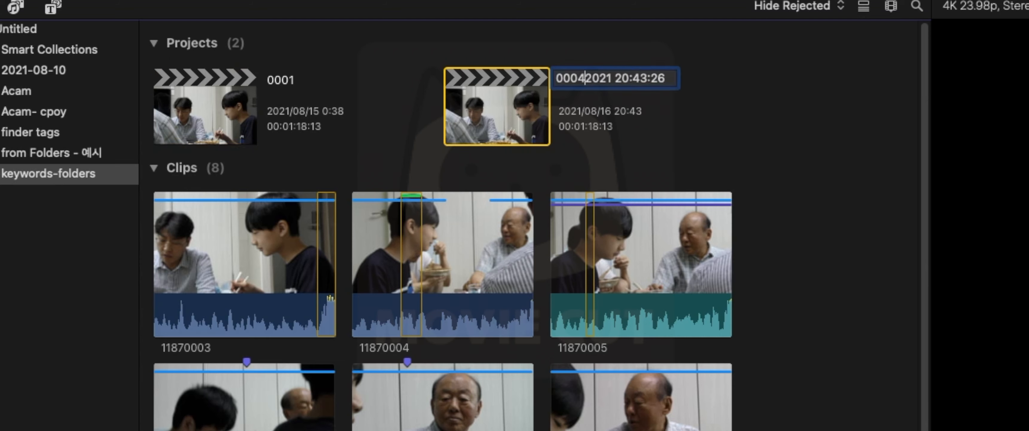
pyautogui.press('Return')
# - Remove the leftover year and time from the snapshot project's name so that it reads 0004
pyautogui.click(590, 144)
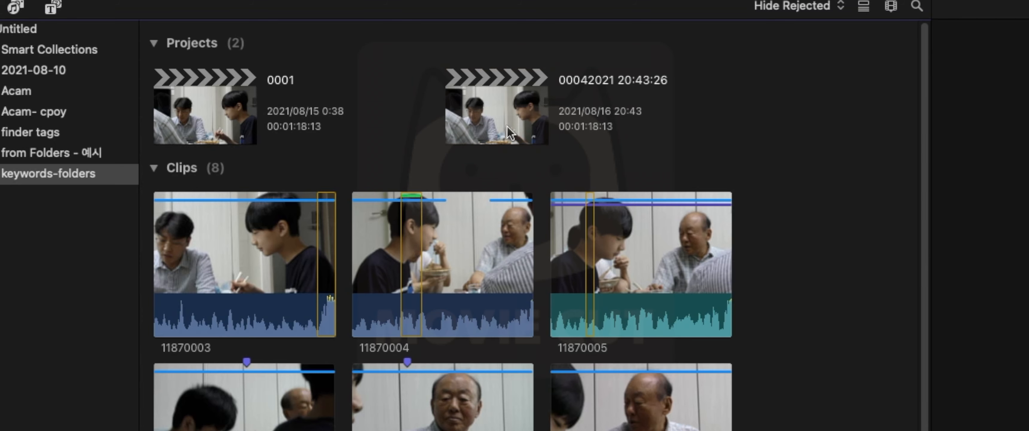
pyautogui.click(571, 84)
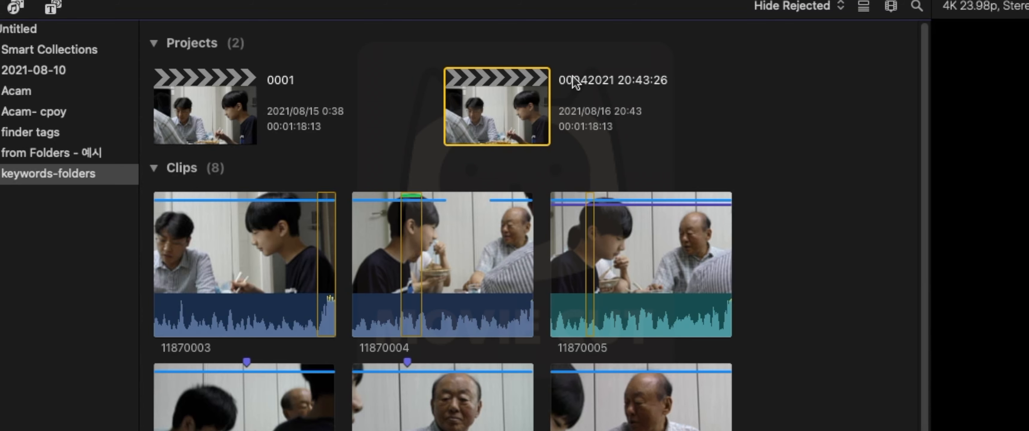
pyautogui.click(573, 78)
pyautogui.click(585, 79)
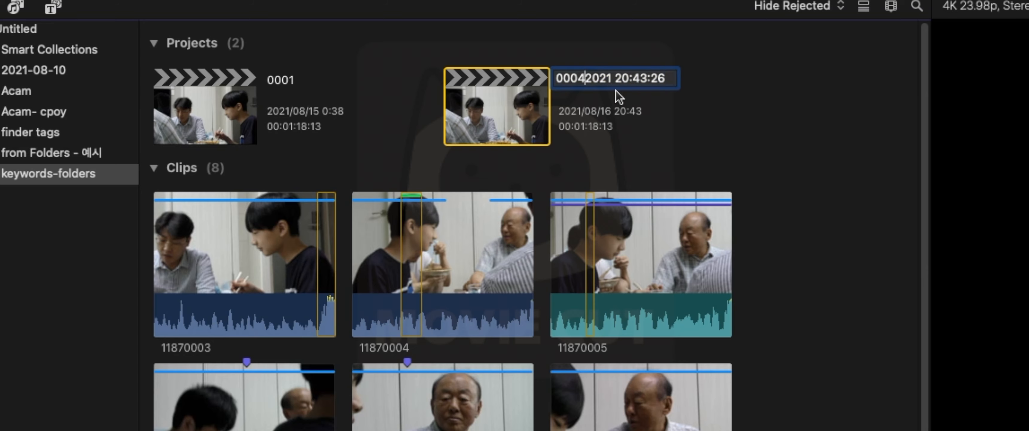
pyautogui.press('shift+super+Right')
pyautogui.press('BackSpace')
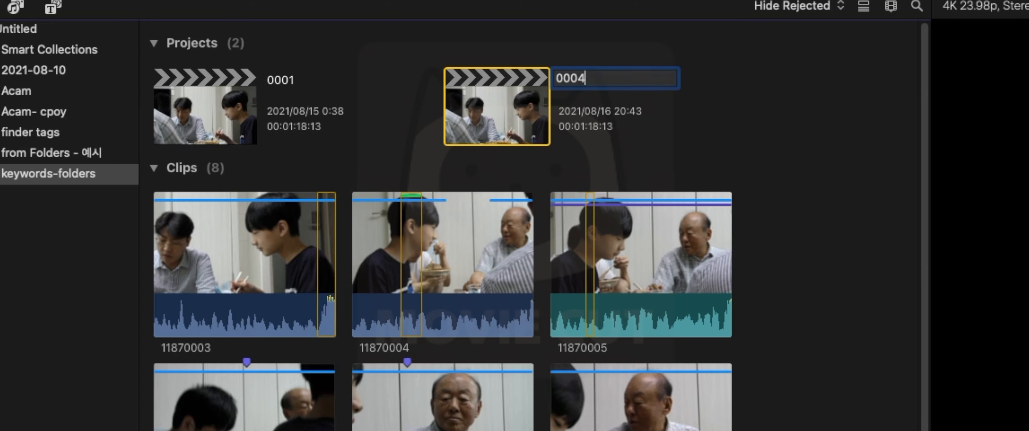
pyautogui.press('Return')
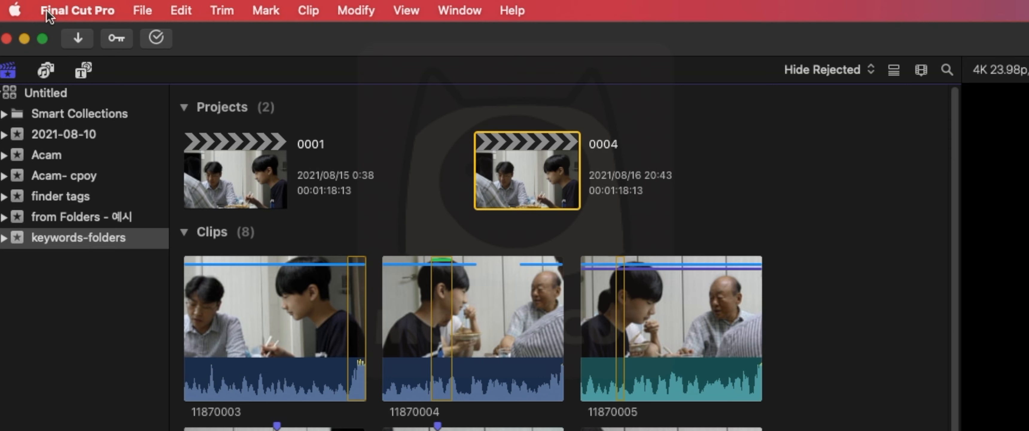
# - Open the Command Editor to view the keyboard shortcut layout, move its window aside and close it
pyautogui.click(25, 5)
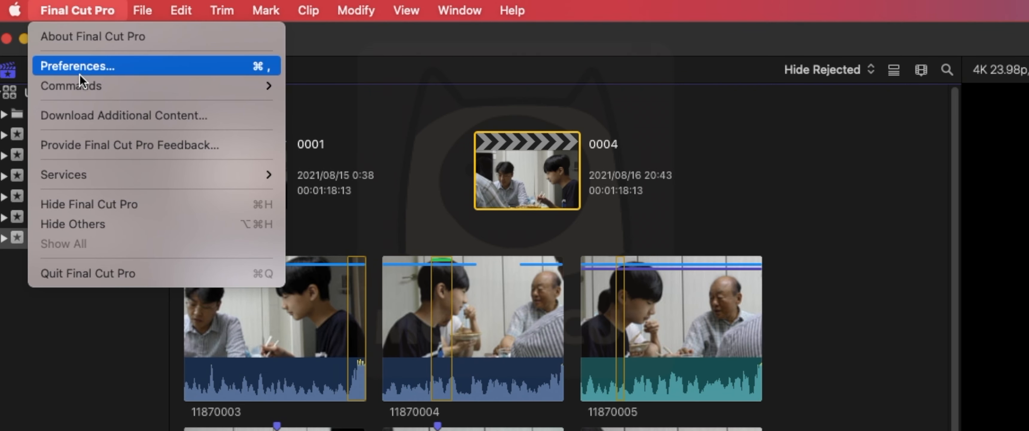
pyautogui.moveTo(91, 88)
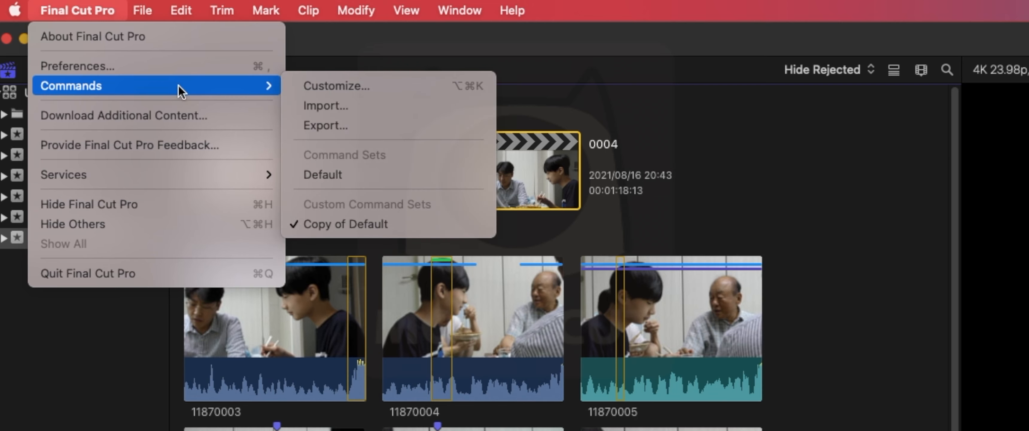
pyautogui.click(345, 87)
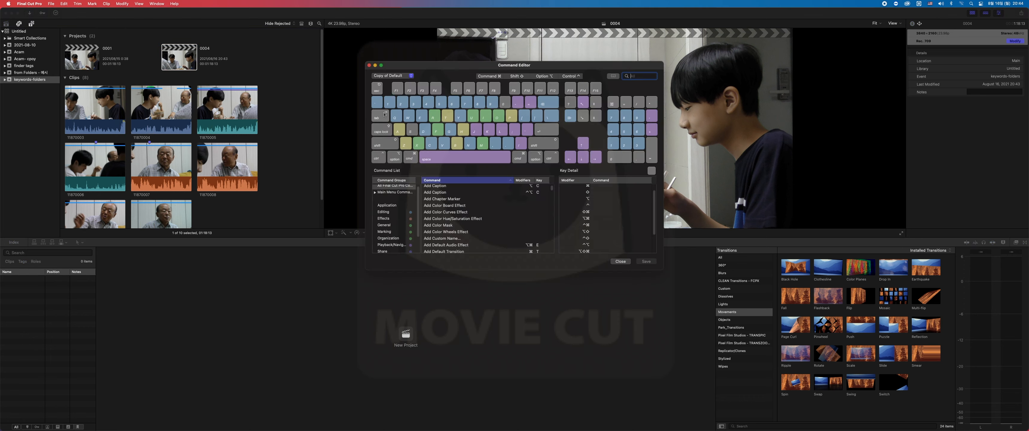
pyautogui.moveTo(448, 66); pyautogui.dragTo(361, 66)
pyautogui.click(324, 67)
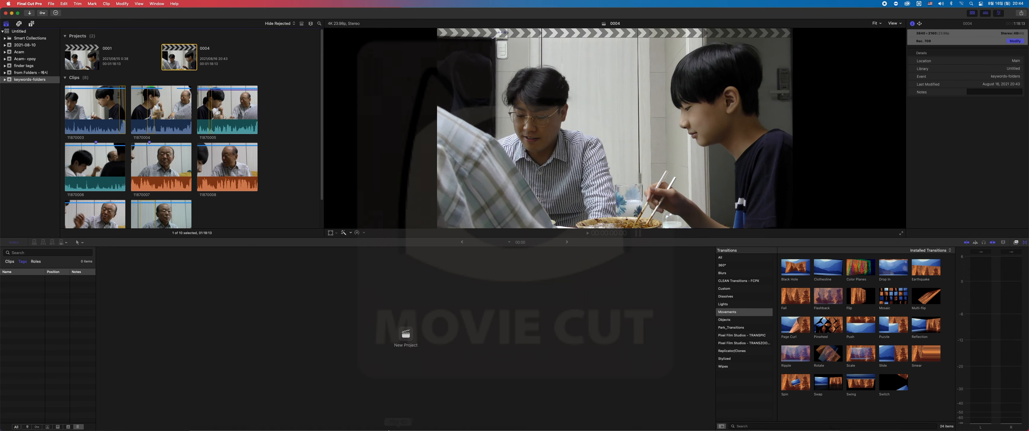
# - Switch to Chrome and search Google for "FCPX 한영 단축키"
pyautogui.click(380, 423)
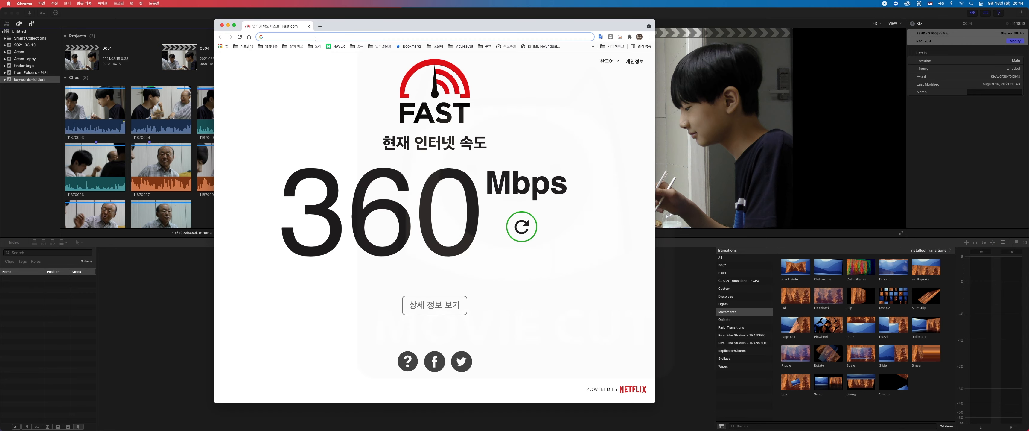
pyautogui.click(315, 37)
pyautogui.write('FCPX ㅎ')
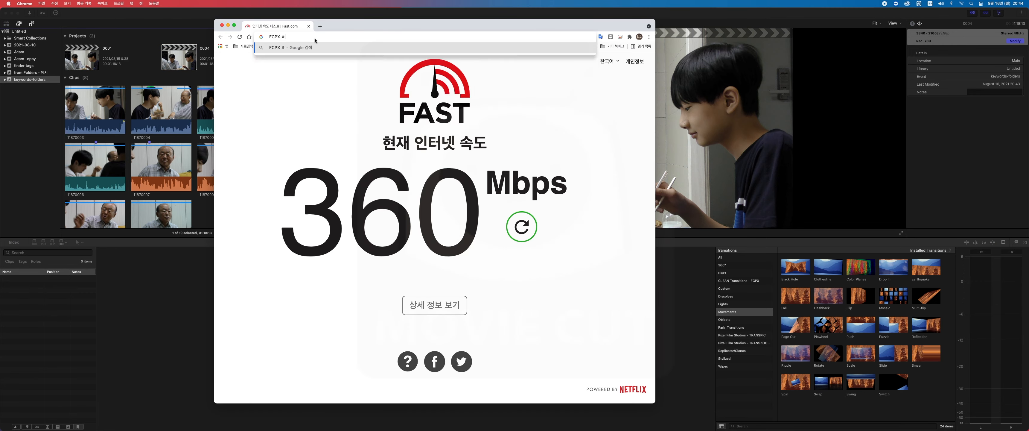
pyautogui.write('ㅏㄴㅇㅕㅇ ㄷㅏㄴㅊㅜㄱㅋㅣ')
pyautogui.press('Return')
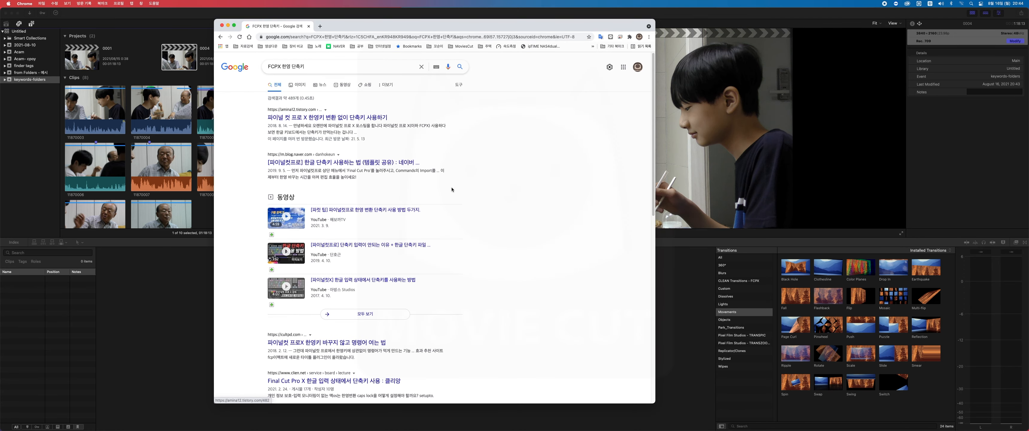
# - Open the first search result's blog post and download the EngKor(FCPX).commandset file
pyautogui.click(361, 120)
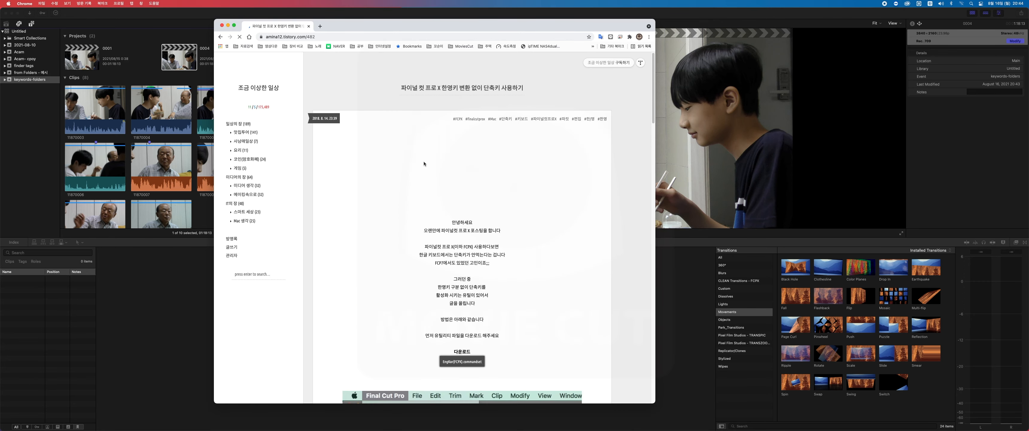
pyautogui.scroll(-3, 424, 164)
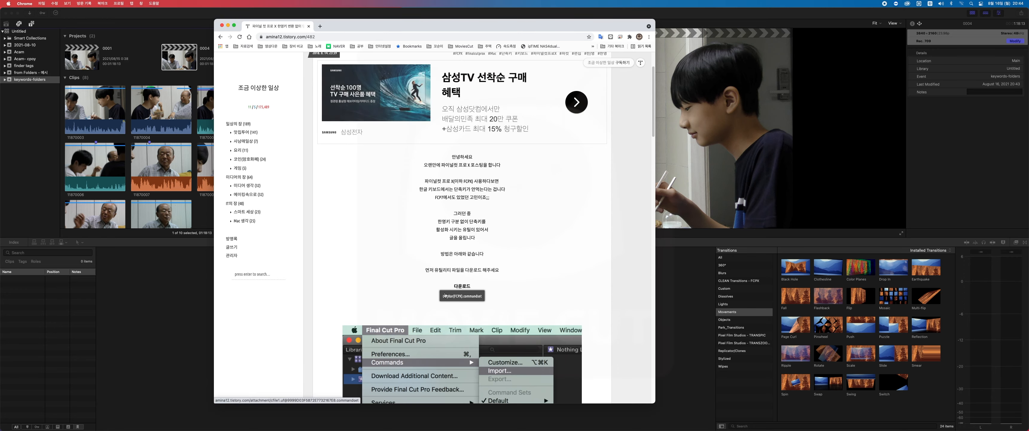
pyautogui.click(450, 296)
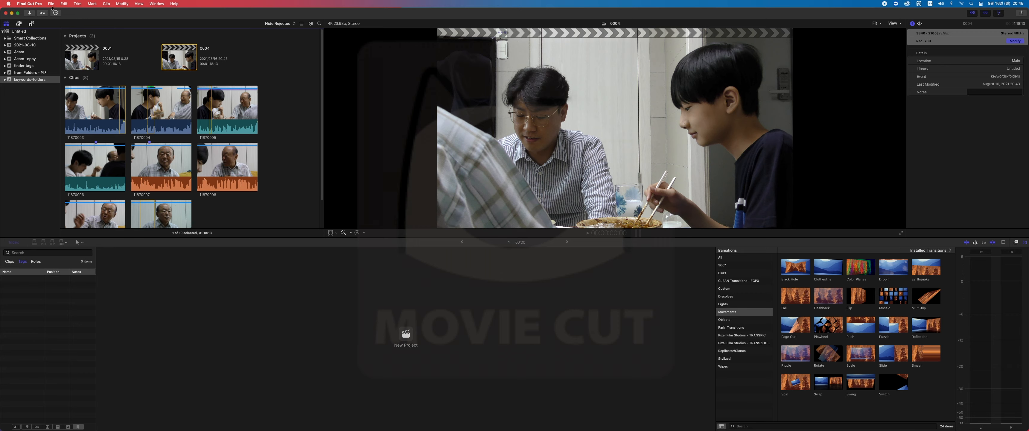
# - Switch to Finder and locate the downloaded EngKor(FCPX).commandset file in the Downloads folder
pyautogui.press('super+Tab')
pyautogui.press('super+Tab')
pyautogui.press('super+Tab')
pyautogui.press('super+Tab')
pyautogui.press('super+Tab')
pyautogui.press('super+Tab')
pyautogui.press('super+Tab')
pyautogui.press('super+Tab')
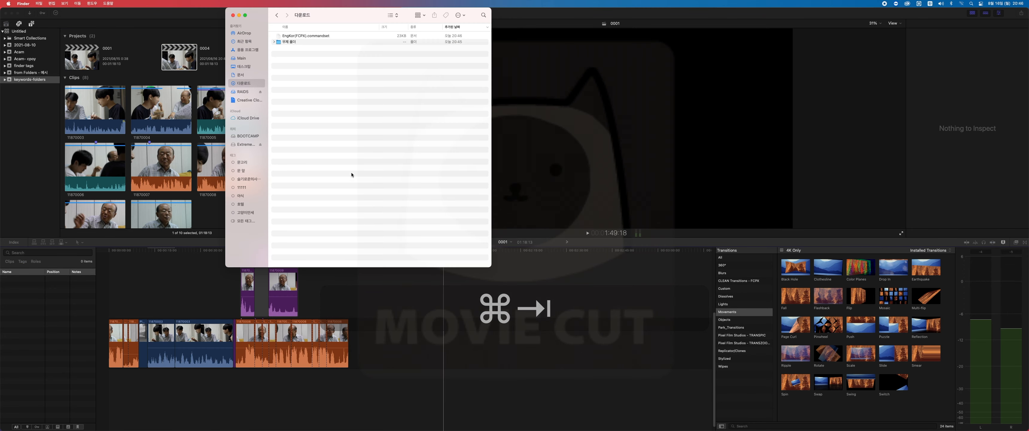
pyautogui.click(298, 36)
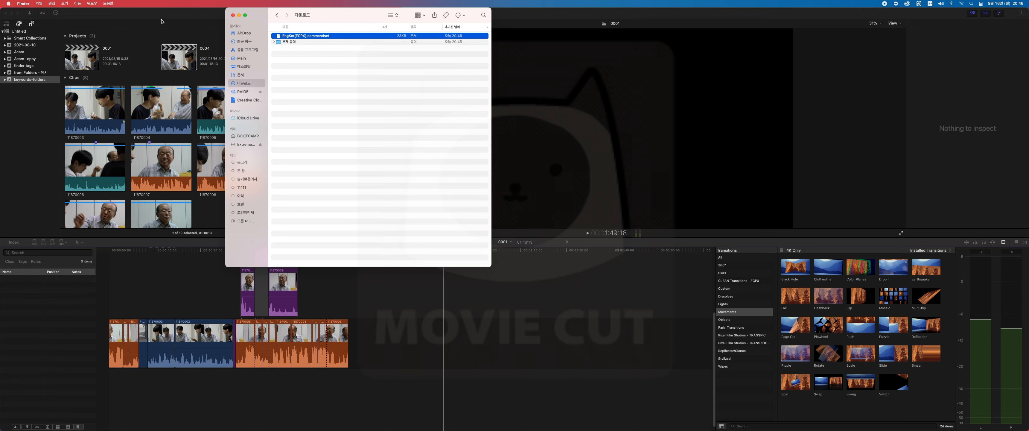
# - Return to Final Cut Pro and import EngKor(FCPX).commandset from the Downloads folder as a command set
pyautogui.click(51, 12)
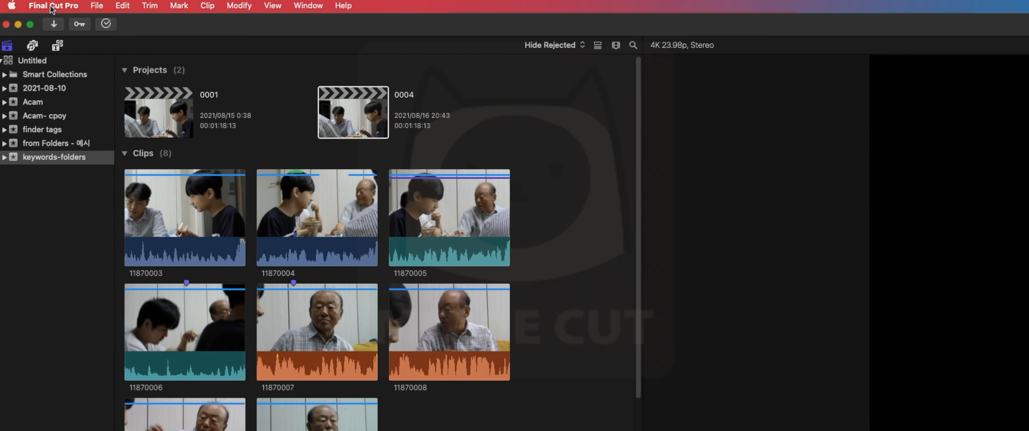
pyautogui.click(31, 4)
pyautogui.moveTo(38, 30)
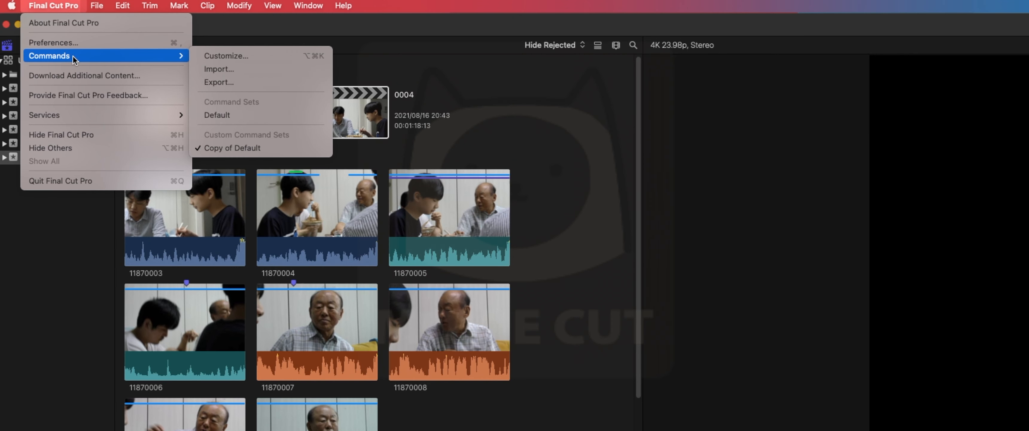
pyautogui.click(220, 68)
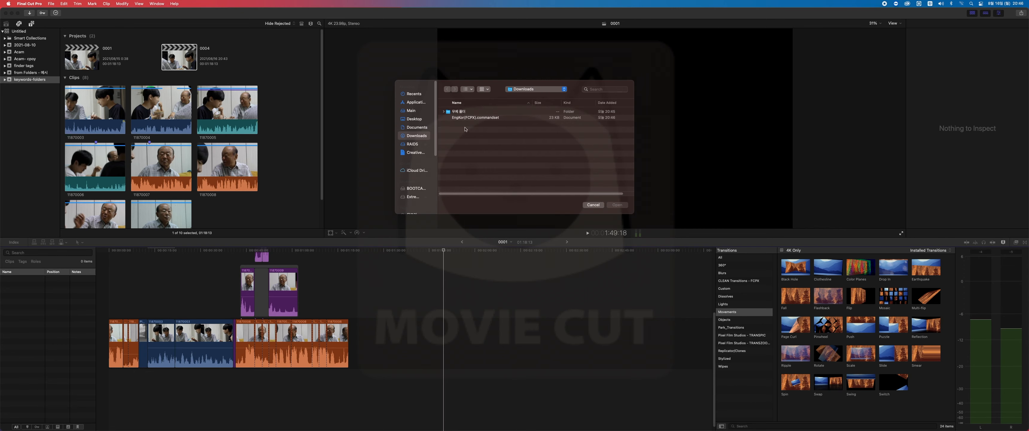
pyautogui.click(930, 233)
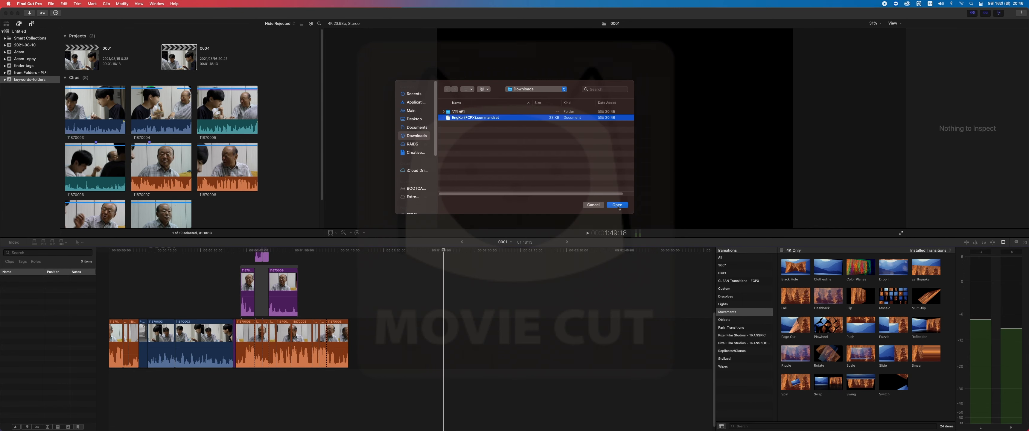
pyautogui.click(618, 205)
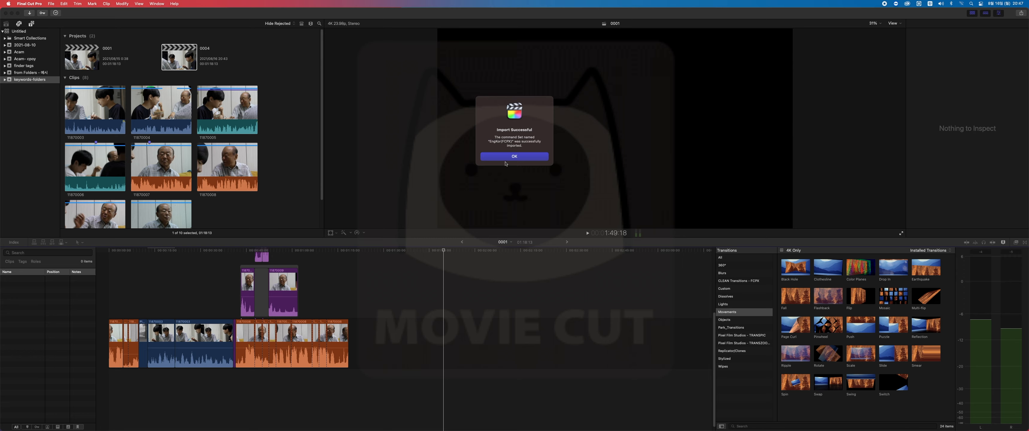
pyautogui.click(506, 160)
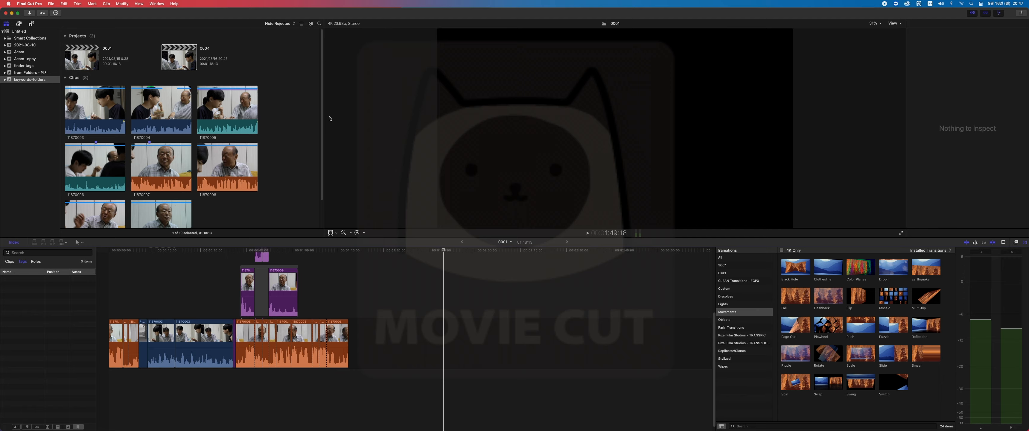
# - Open the Final Cut Pro preferences and show the General settings
pyautogui.click(29, 4)
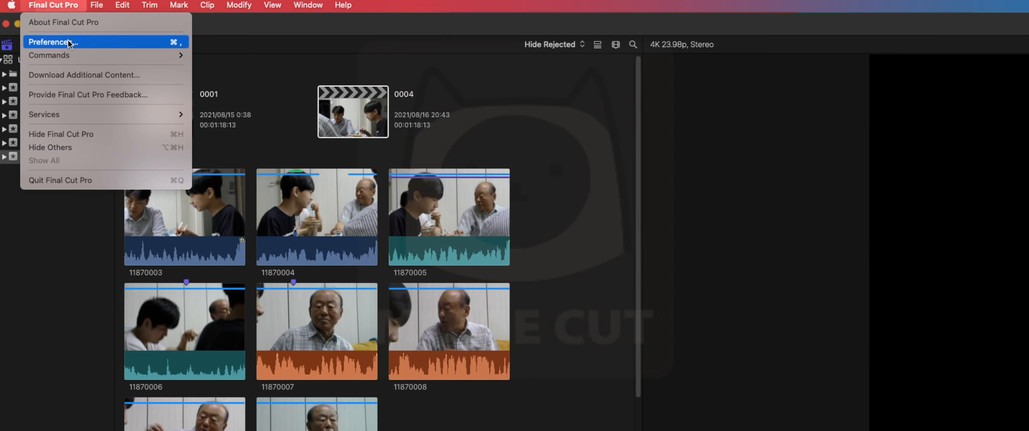
pyautogui.click(70, 42)
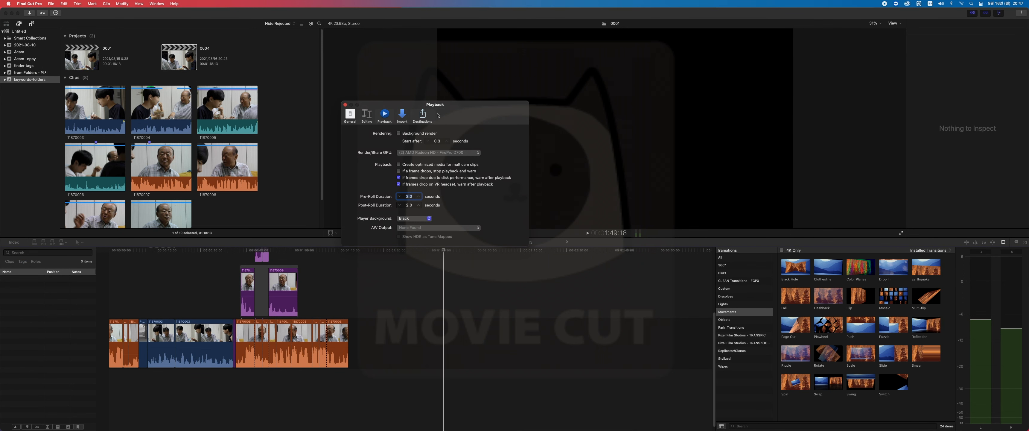
pyautogui.moveTo(438, 116); pyautogui.dragTo(454, 101)
pyautogui.click(366, 110)
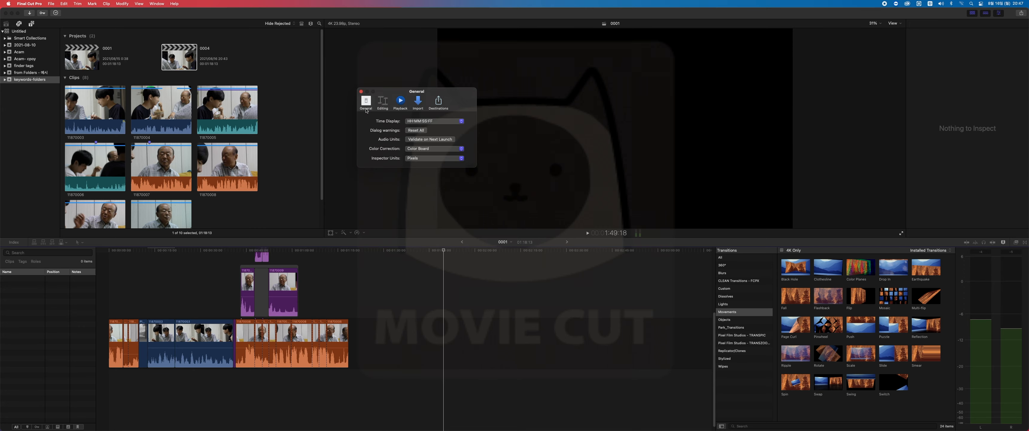
pyautogui.moveTo(435, 99); pyautogui.dragTo(445, 107)
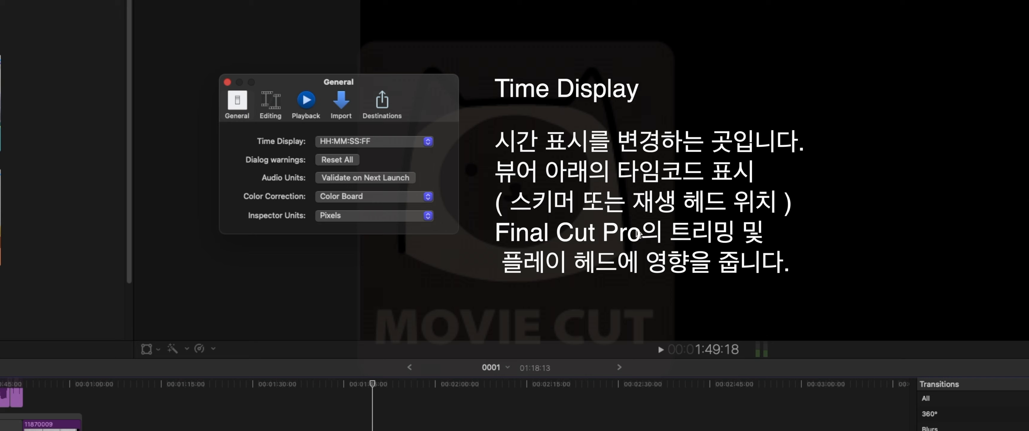
# - Review the available Time Display, Color Correction and Inspector Units options in the General preferences without changing them
pyautogui.click(396, 144)
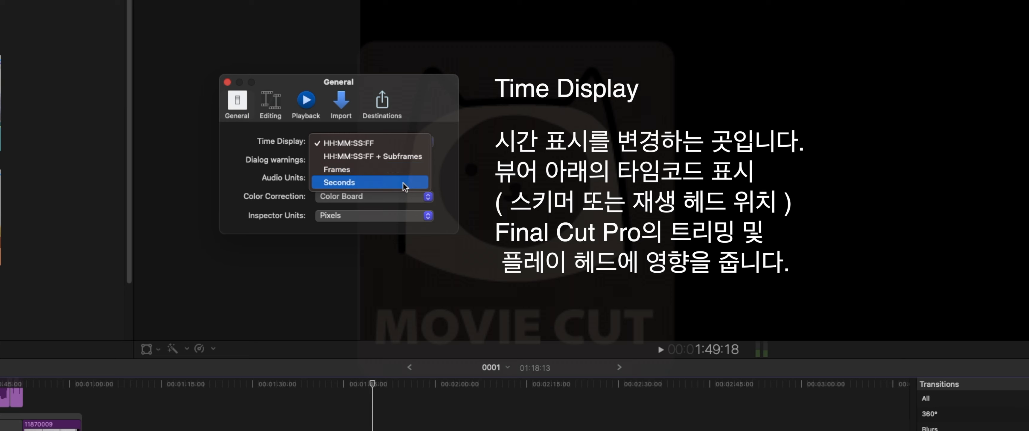
pyautogui.click(275, 174)
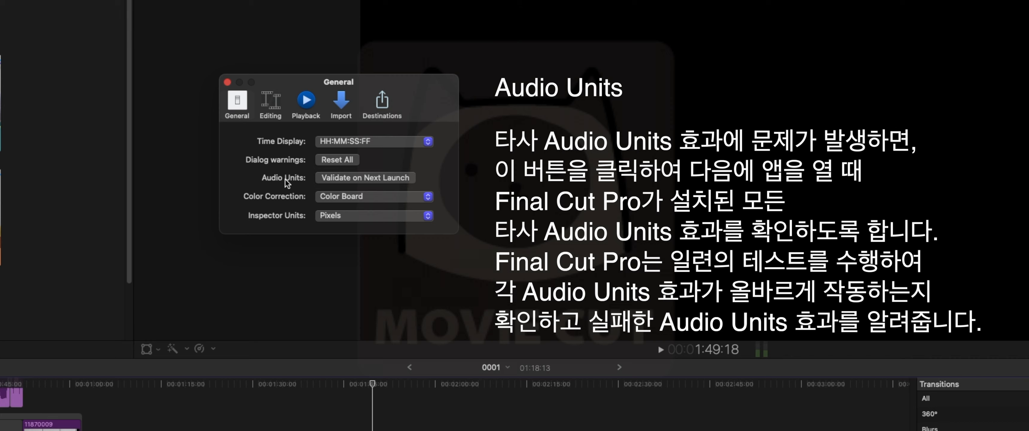
pyautogui.click(326, 200)
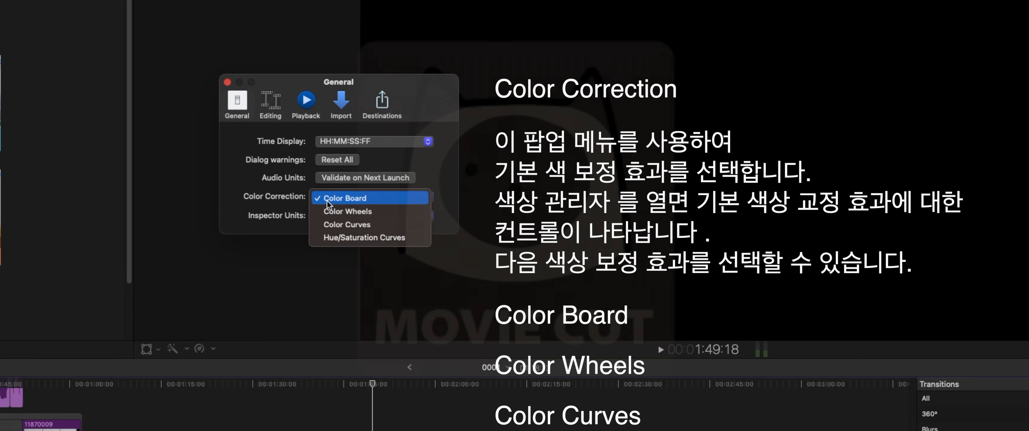
pyautogui.click(374, 197)
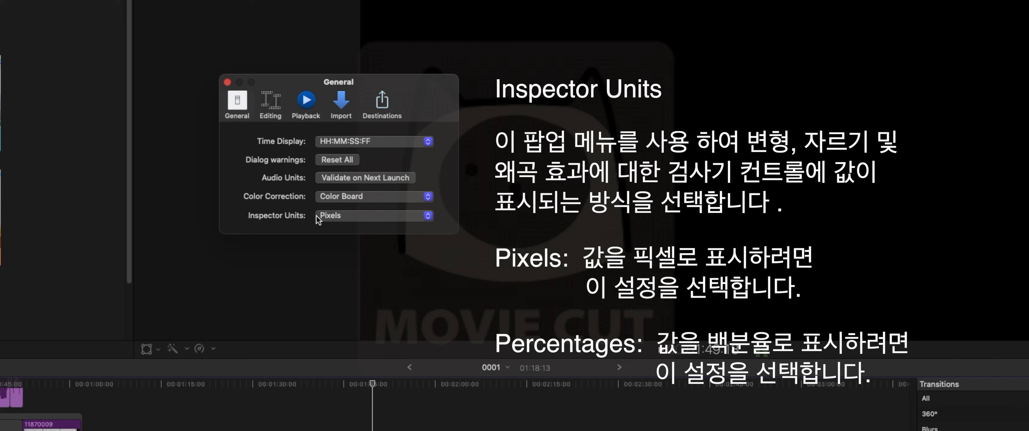
pyautogui.click(367, 218)
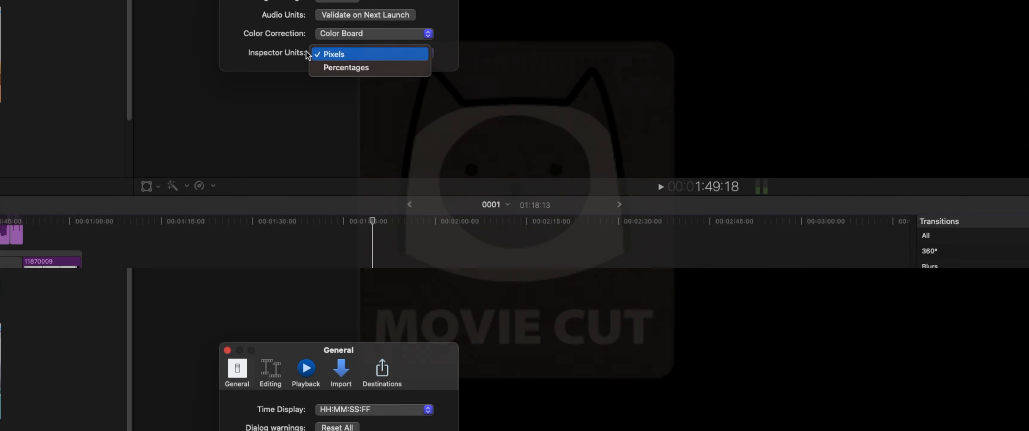
pyautogui.click(307, 54)
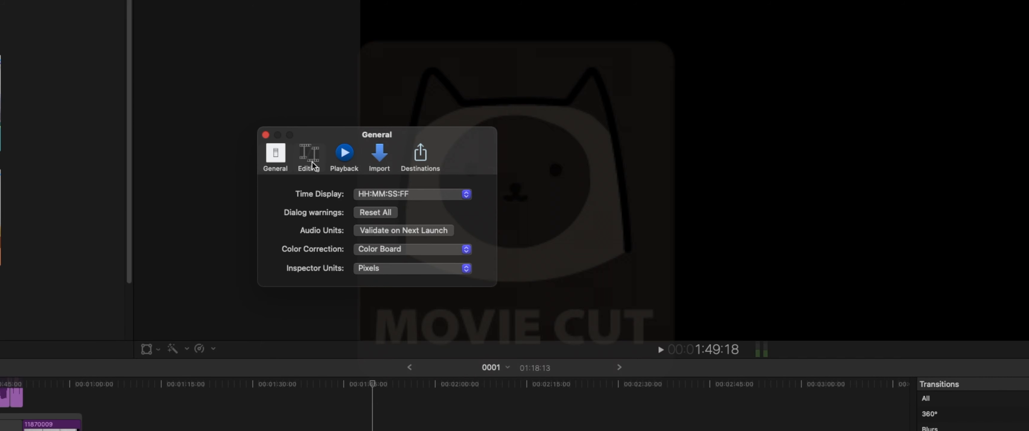
# - Show the Editing preferences and trim the 11870003 clip at its cut in the primary storyline with detailed trimming feedback on
pyautogui.click(309, 158)
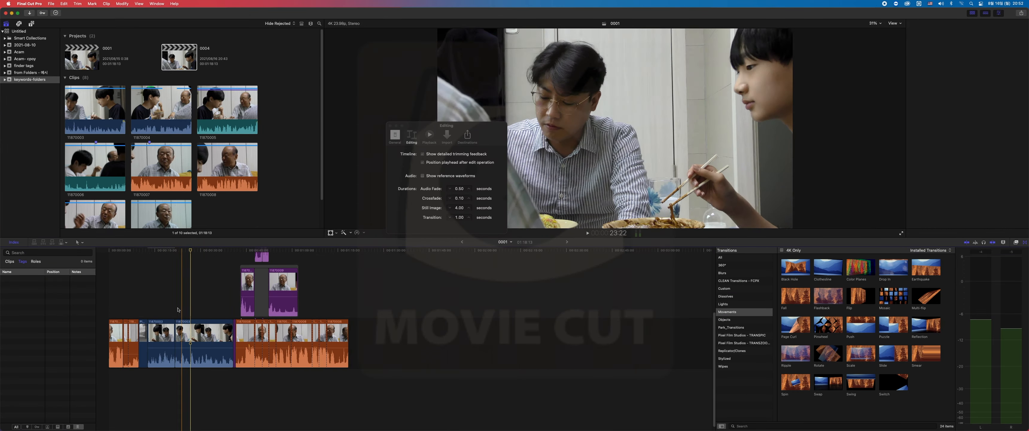
pyautogui.click(175, 348)
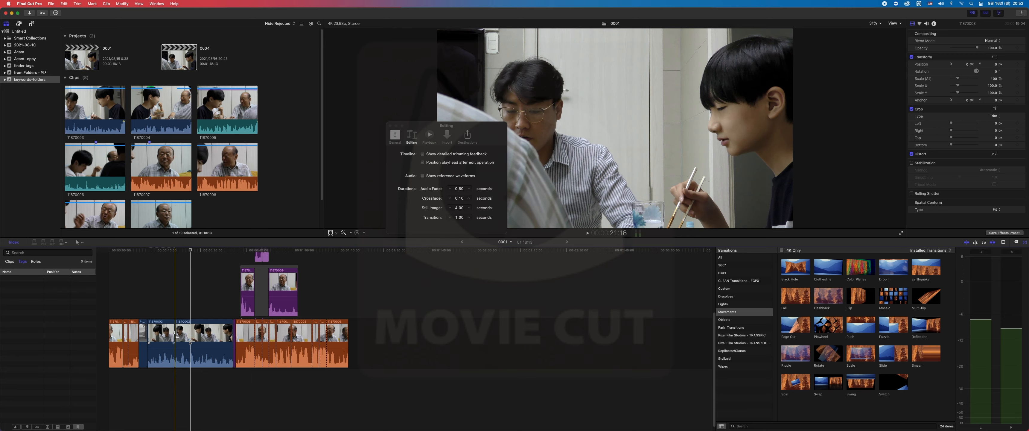
pyautogui.moveTo(176, 334); pyautogui.dragTo(202, 335)
pyautogui.moveTo(190, 336)
pyautogui.mouseDown()
pyautogui.moveTo(176, 334)
pyautogui.moveTo(196, 331)
pyautogui.mouseUp()
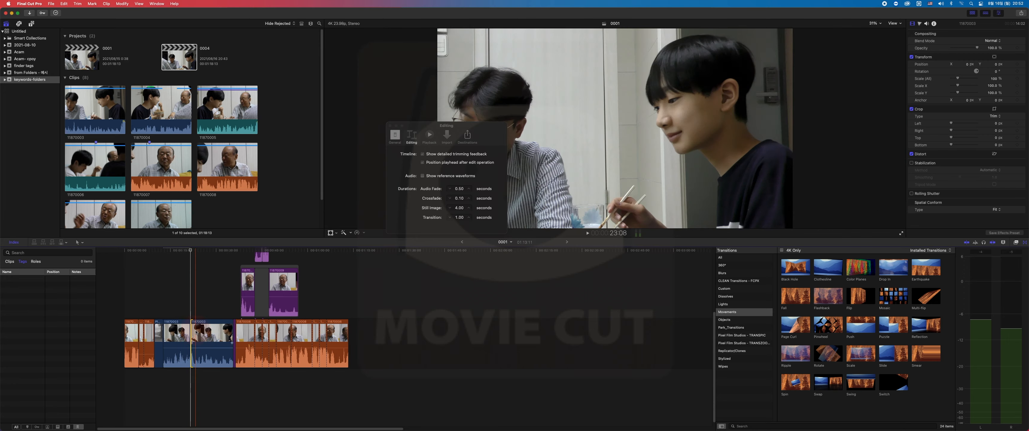
# - Turn off detailed trimming feedback and trim the start of the 11870003 clip after the cut by about 02:04
pyautogui.click(414, 163)
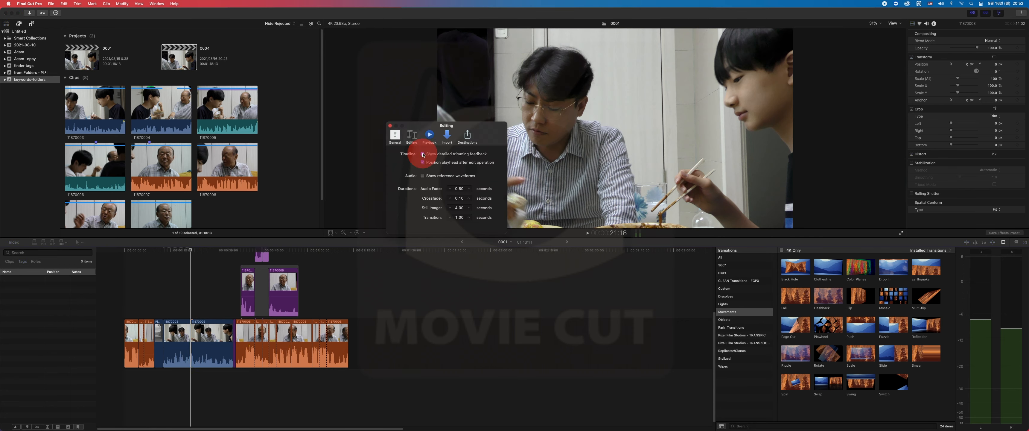
pyautogui.click(422, 162)
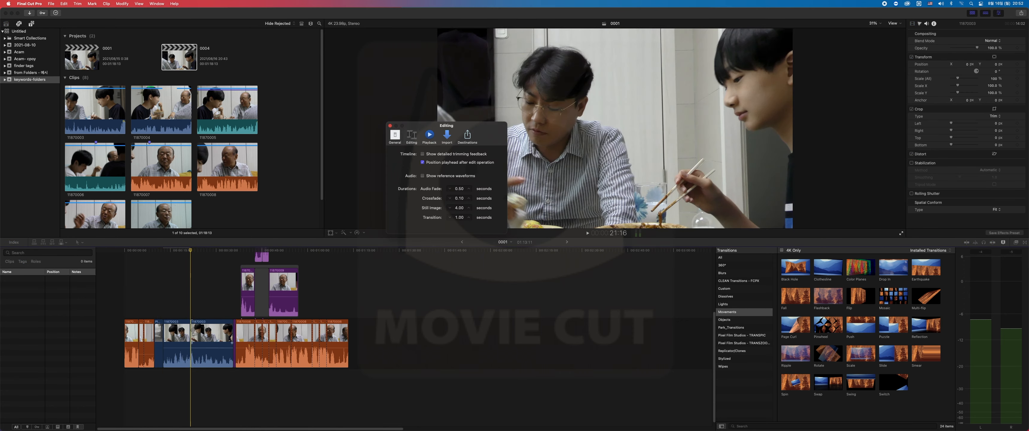
pyautogui.moveTo(191, 329)
pyautogui.mouseDown()
pyautogui.moveTo(219, 325)
pyautogui.moveTo(197, 324)
pyautogui.mouseUp()
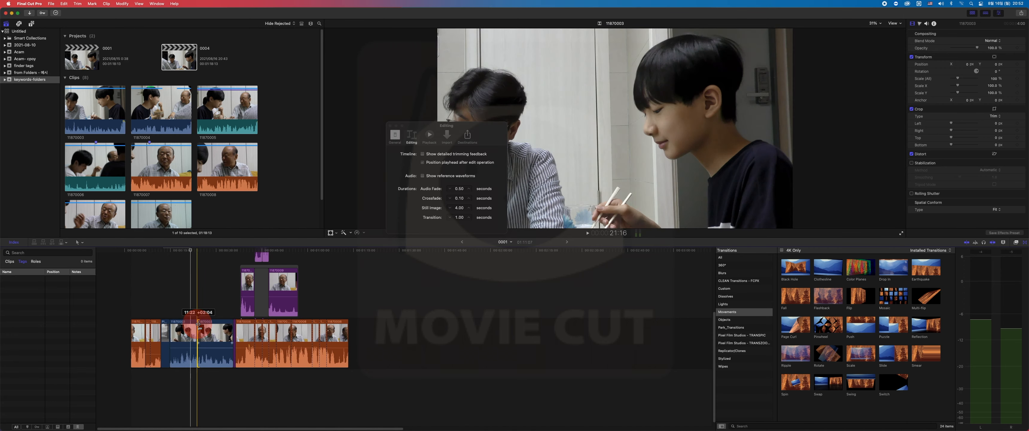
# - Re-enable detailed trimming feedback and insert clip 11870008 at the cut in the 11870003 clip
pyautogui.click(421, 164)
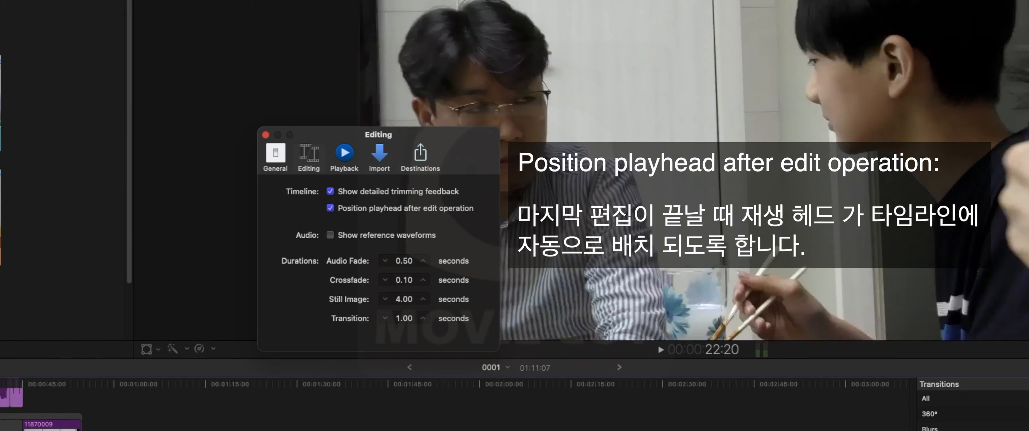
pyautogui.click(1, 429)
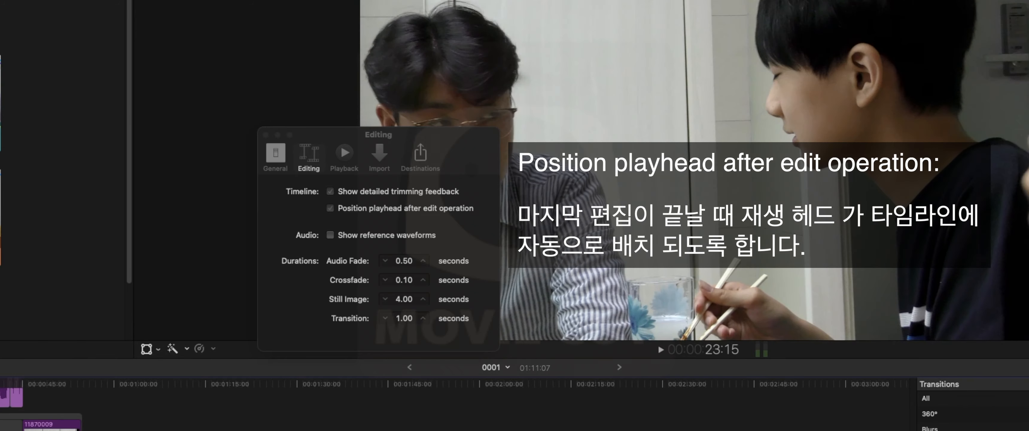
pyautogui.click(194, 268)
pyautogui.click(217, 162)
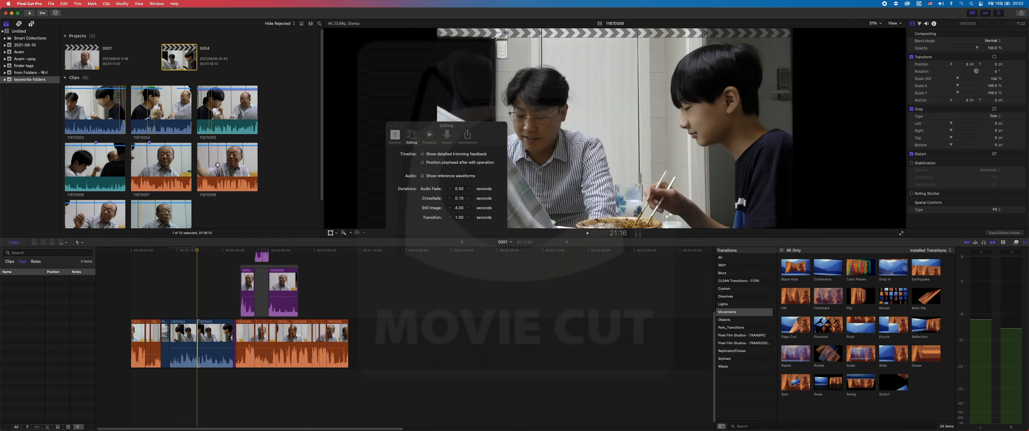
pyautogui.press('w')
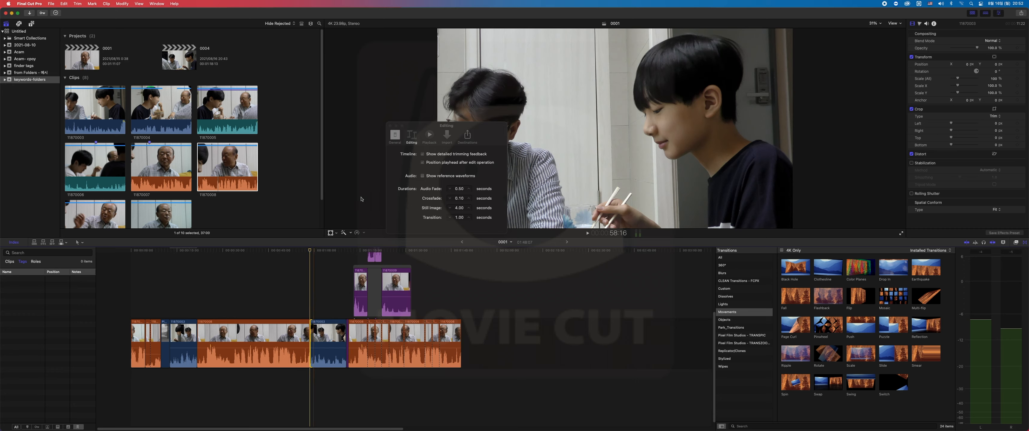
# - Turn off Position playhead after edit operation and insert clip 11870006 at 21:16 in the timeline
pyautogui.click(429, 164)
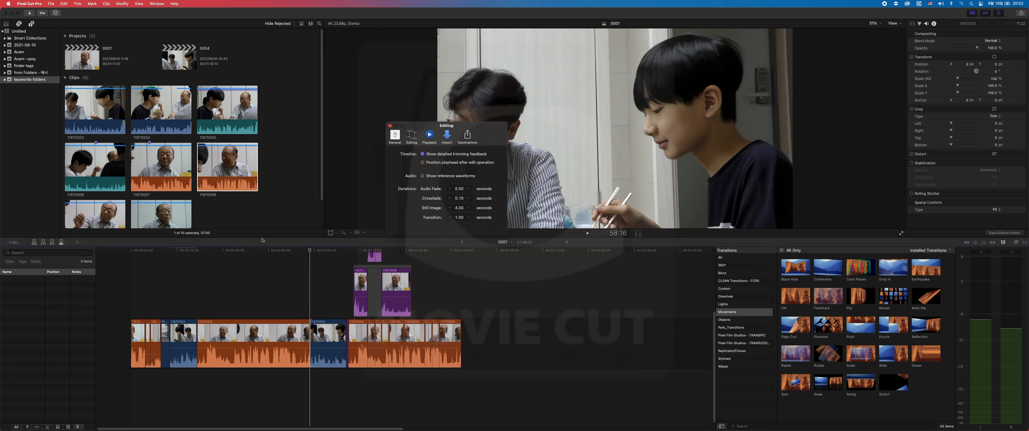
pyautogui.click(218, 249)
pyautogui.click(196, 249)
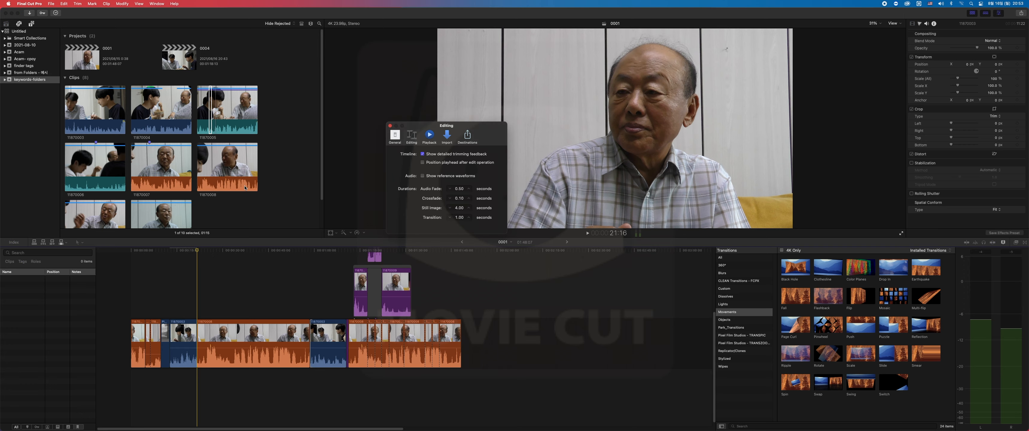
pyautogui.click(107, 173)
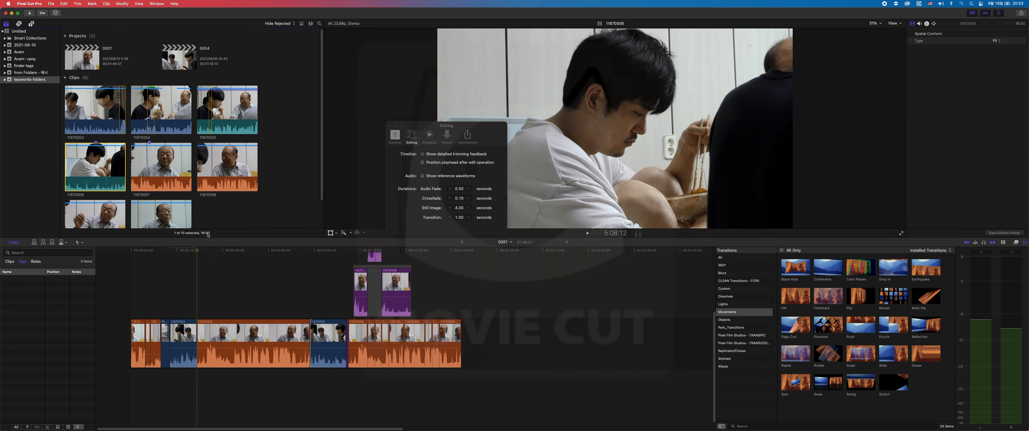
pyautogui.press('w')
pyautogui.click(199, 254)
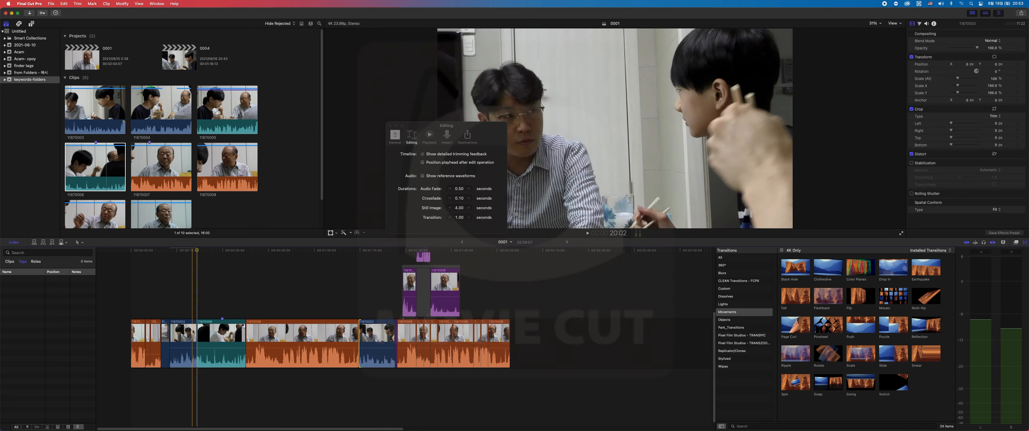
# - Re-enable Position playhead after edit operation, and switch Show reference waveforms on and back off to compare the clip waveforms
pyautogui.click(449, 163)
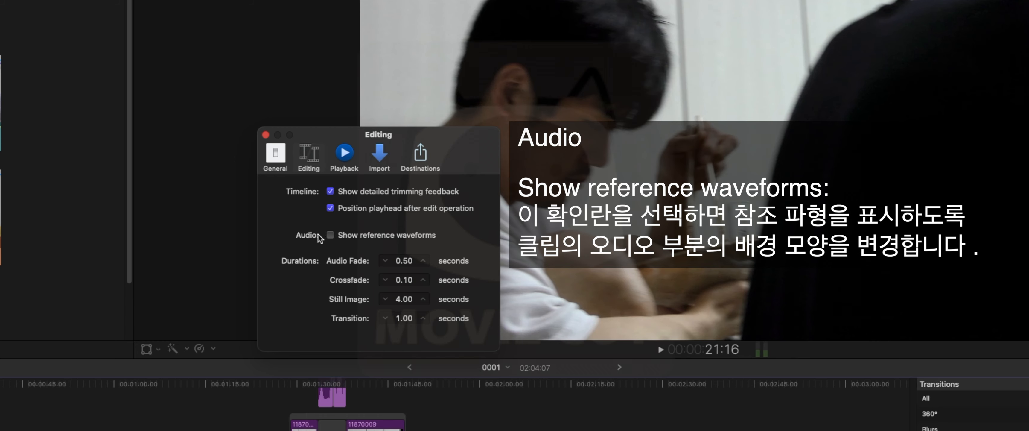
pyautogui.click(342, 235)
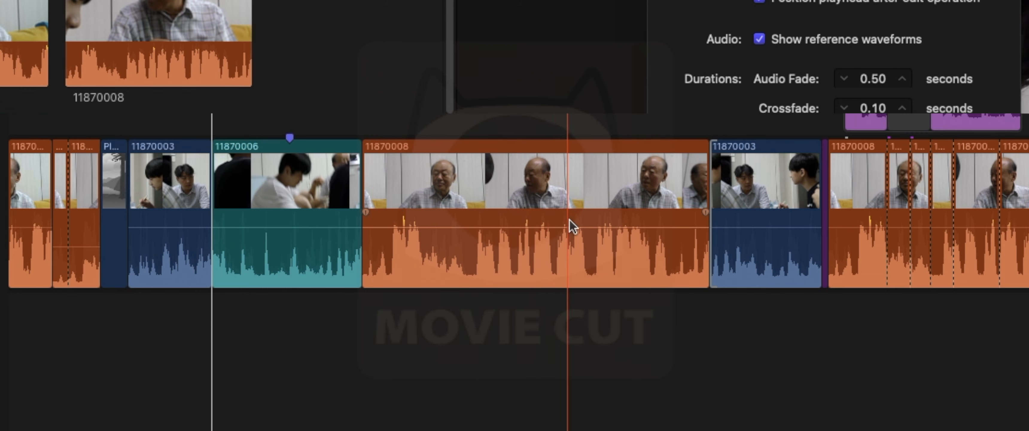
pyautogui.click(835, 44)
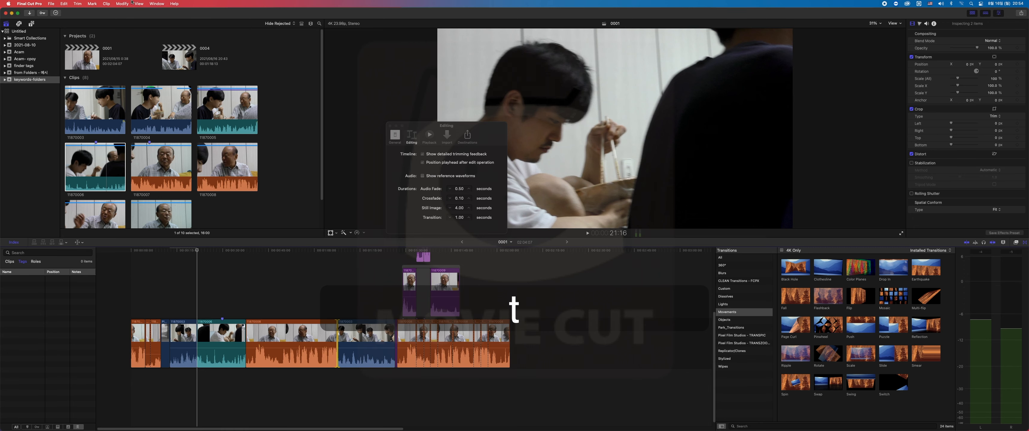
# - Apply an audio crossfade to the selected edit between the inserted 11870008 clip and the following 11870003 clip
pyautogui.click(122, 4)
pyautogui.moveTo(207, 111)
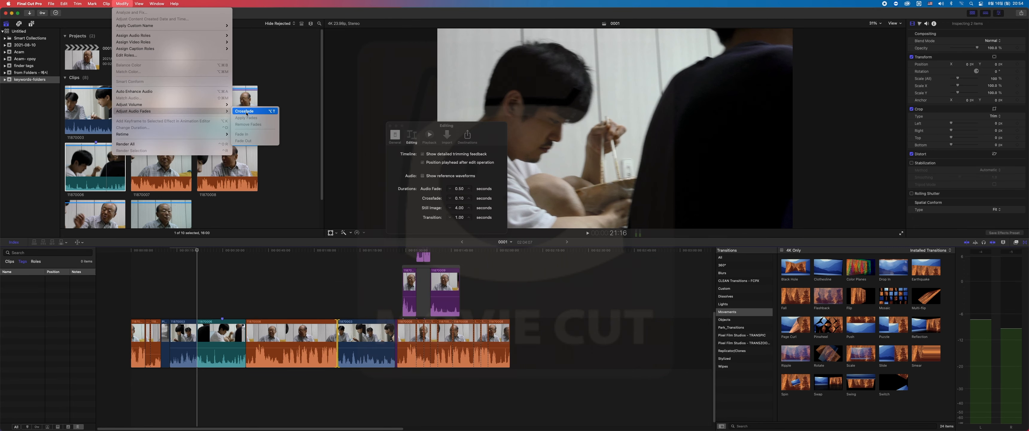
pyautogui.click(246, 112)
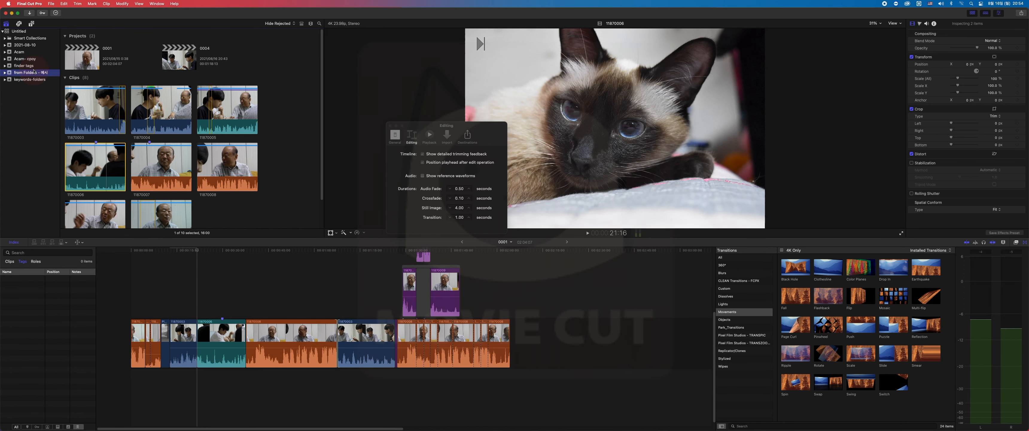
# - Append the DSC_0253 still from the from Folders event to the end of the timeline and select it to check its duration
pyautogui.click(169, 118)
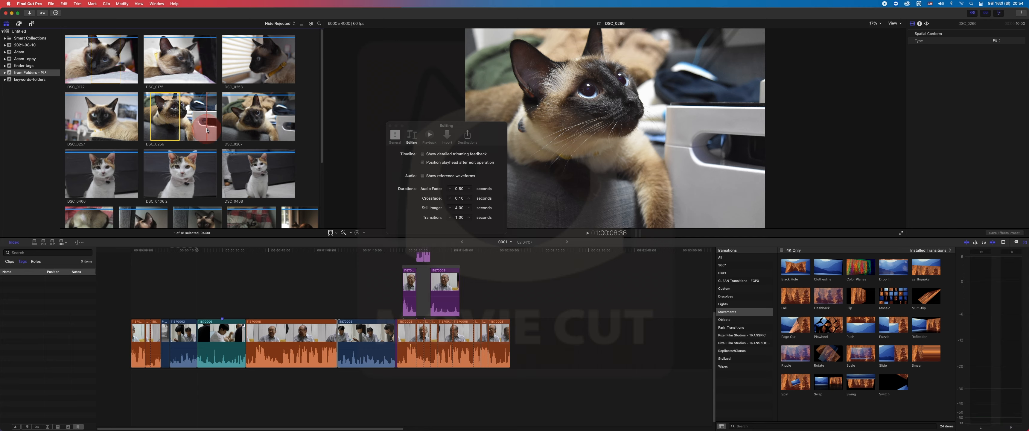
pyautogui.click(196, 171)
pyautogui.click(102, 173)
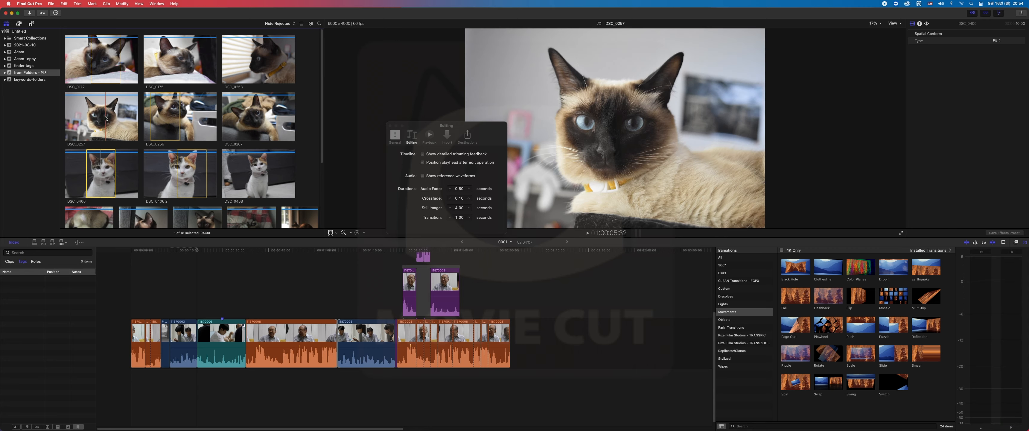
pyautogui.click(105, 117)
pyautogui.click(166, 117)
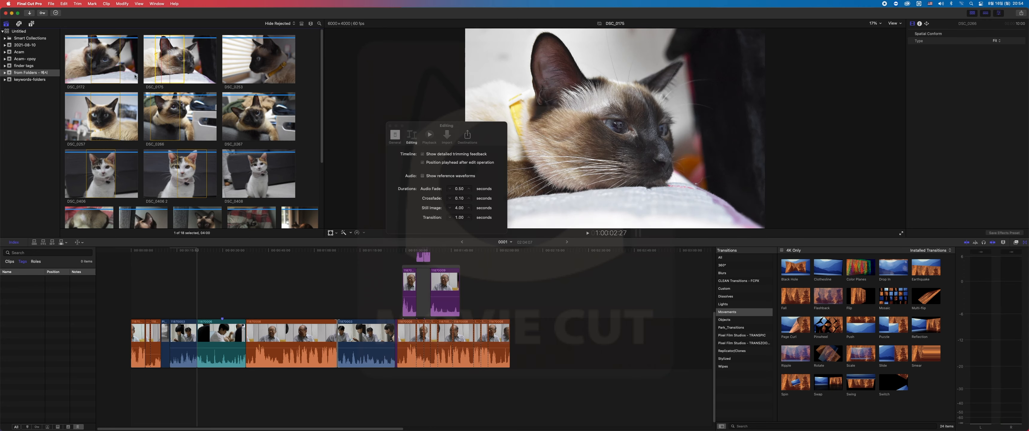
pyautogui.click(112, 72)
pyautogui.click(109, 97)
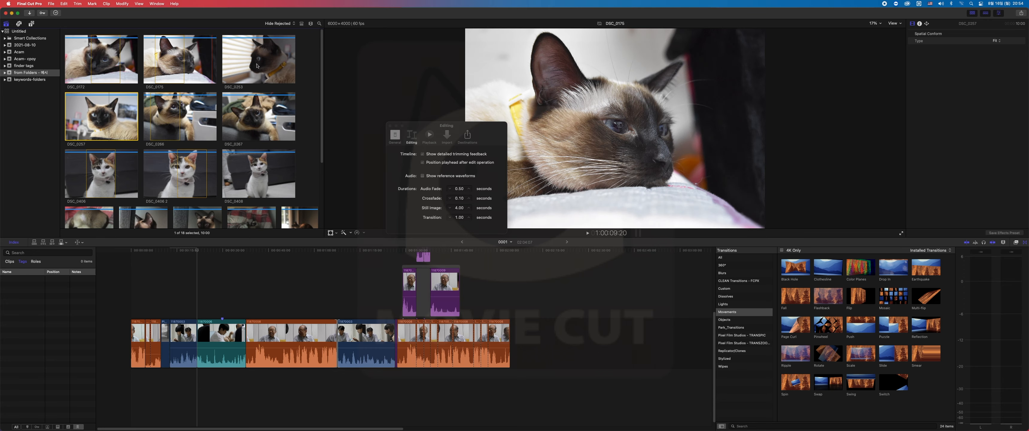
pyautogui.click(268, 60)
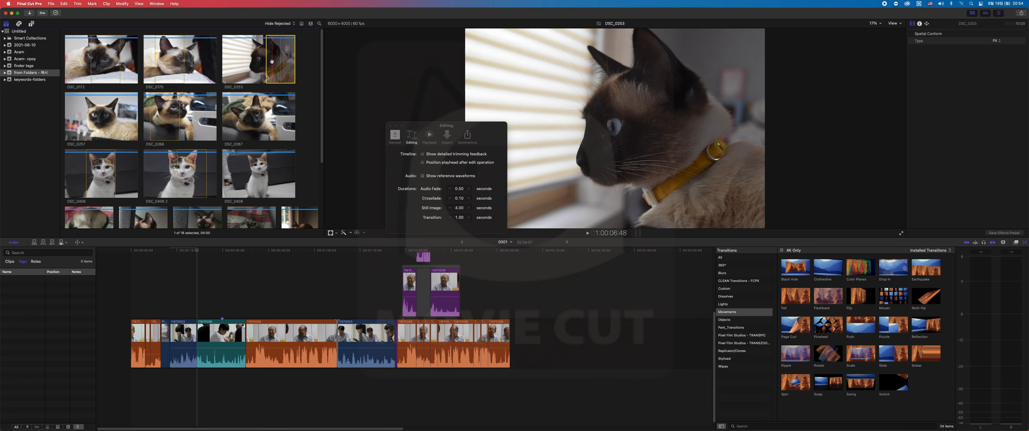
pyautogui.press('e')
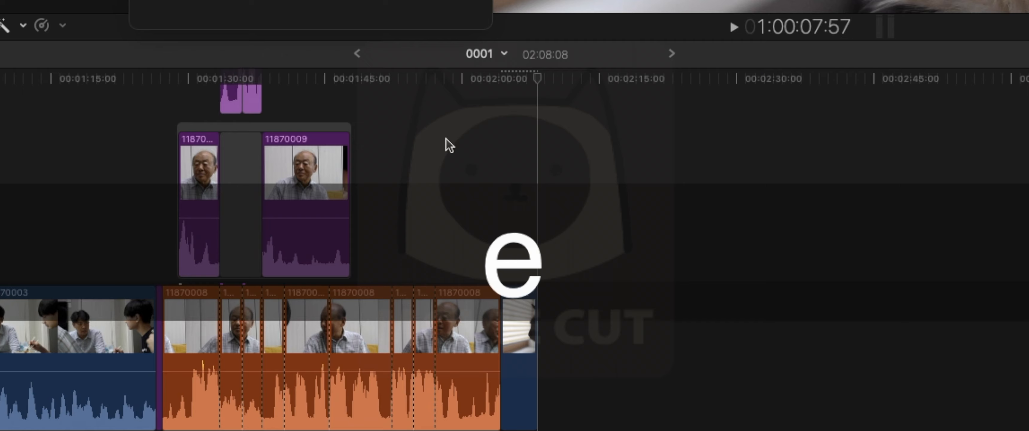
pyautogui.click(515, 356)
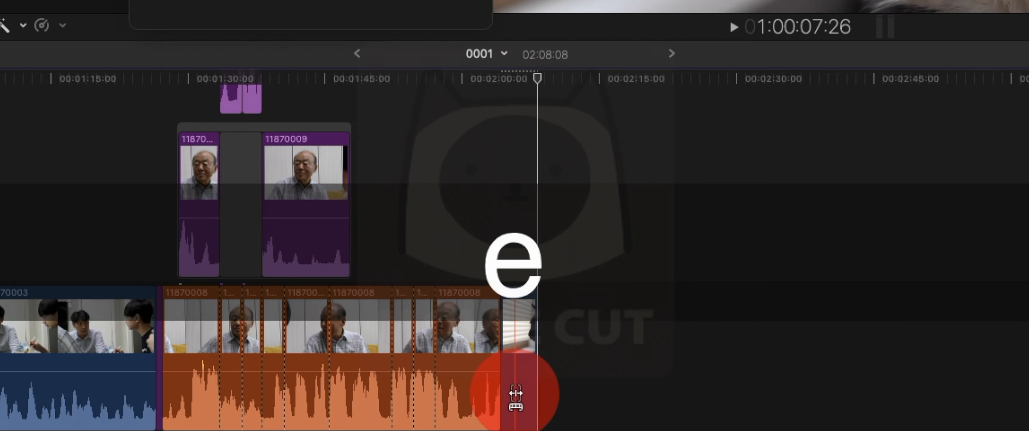
pyautogui.press('a')
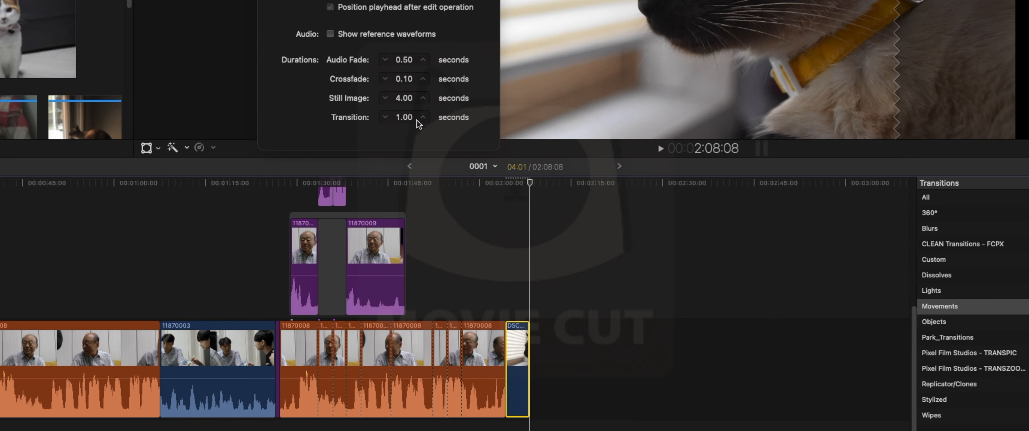
# - Set the default Still Image duration to 7.00 seconds
pyautogui.click(403, 98)
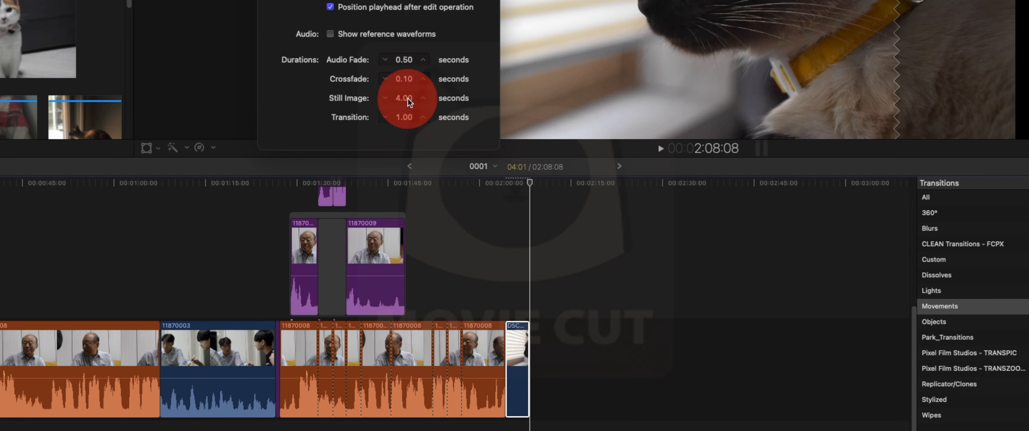
pyautogui.press('Left')
pyautogui.hotkey('shift', 'Right')
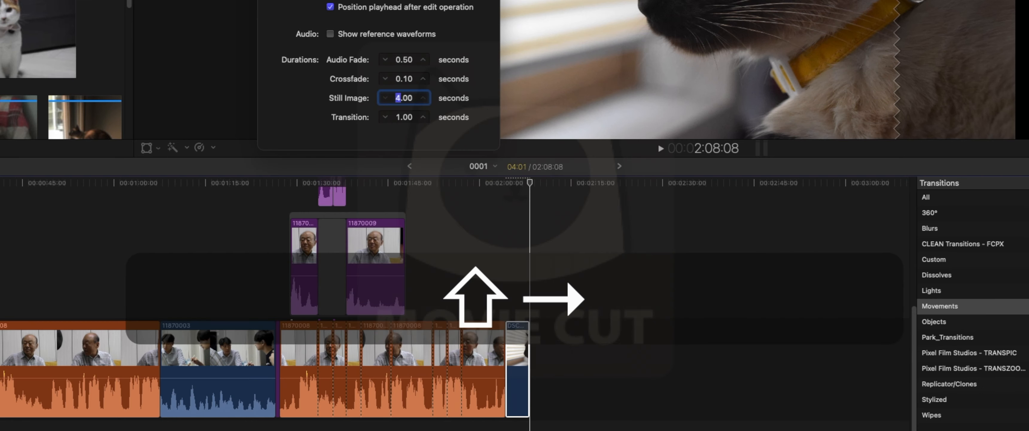
pyautogui.write('7')
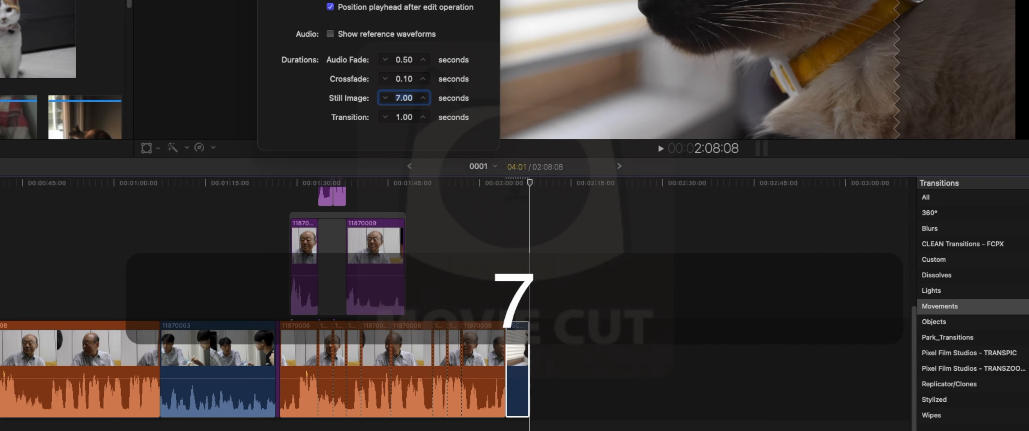
# - Append the DSC_0267 still to the end of the timeline and select it to check its duration
pyautogui.click(494, 390)
pyautogui.press('e')
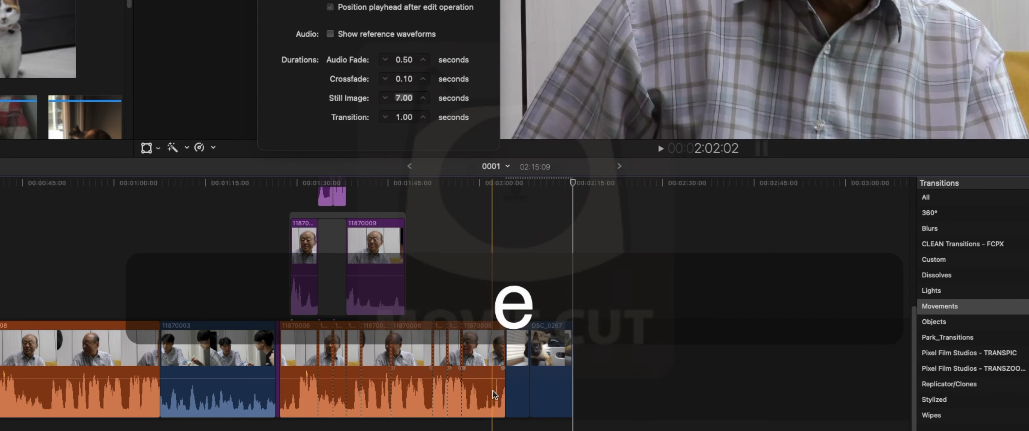
pyautogui.press('a')
pyautogui.click(548, 361)
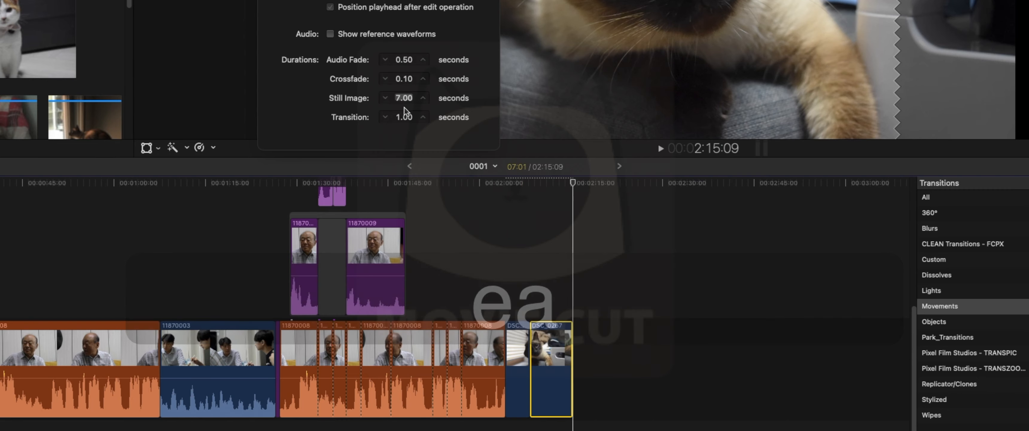
pyautogui.click(368, 123)
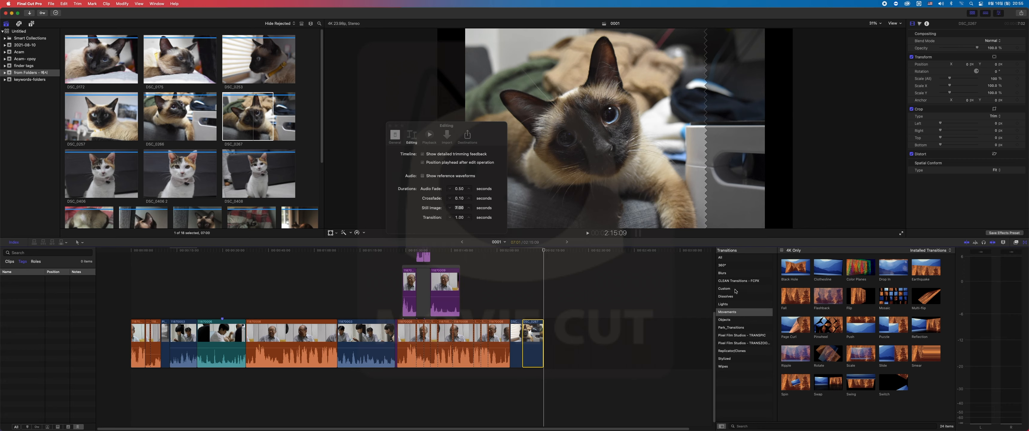
# - Add the first transition of the Dissolves category at the cut before the last 11870008 clip
pyautogui.click(726, 296)
pyautogui.moveTo(795, 267); pyautogui.dragTo(490, 340)
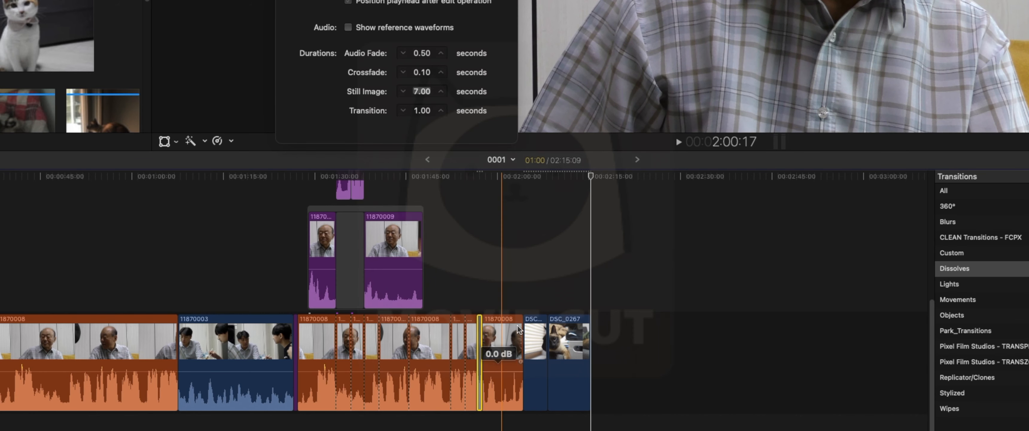
# - Set the default Transition duration to 4.00 seconds and add a Cross Dissolve at the 11870008 cut near 1:45
pyautogui.click(415, 111)
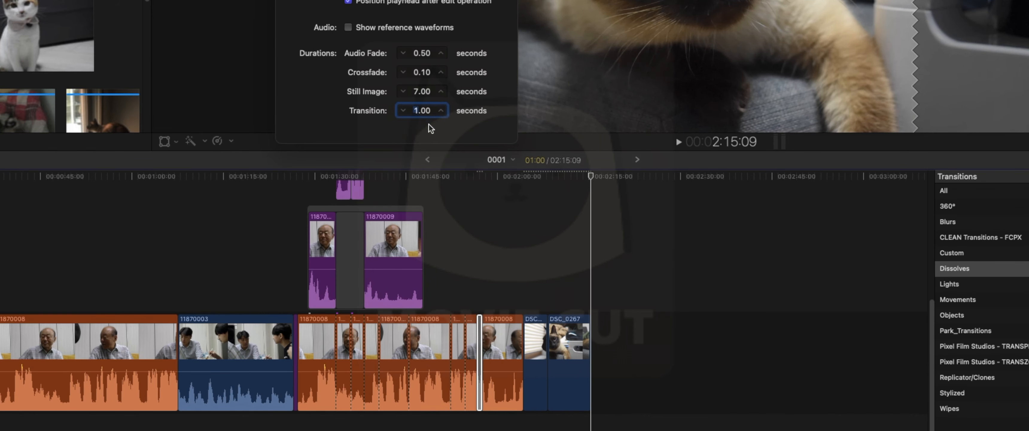
pyautogui.write('4')
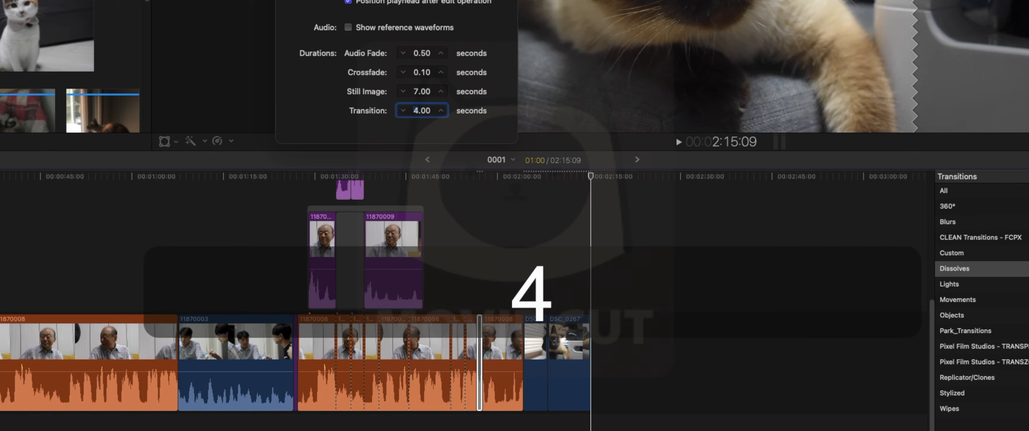
pyautogui.moveTo(987, 218); pyautogui.dragTo(409, 364)
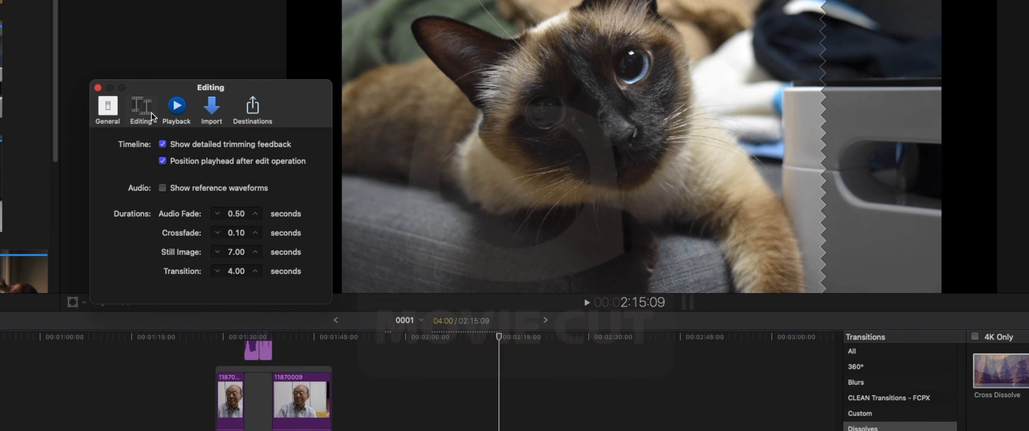
# - View the Playback preferences, and check the rendering codec options in the custom settings for a new project in the from Folders event
pyautogui.click(167, 117)
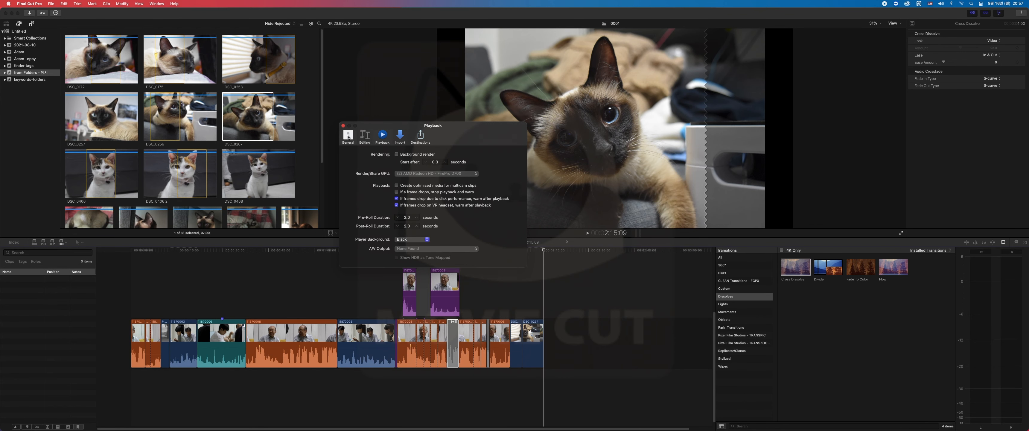
pyautogui.click(343, 125)
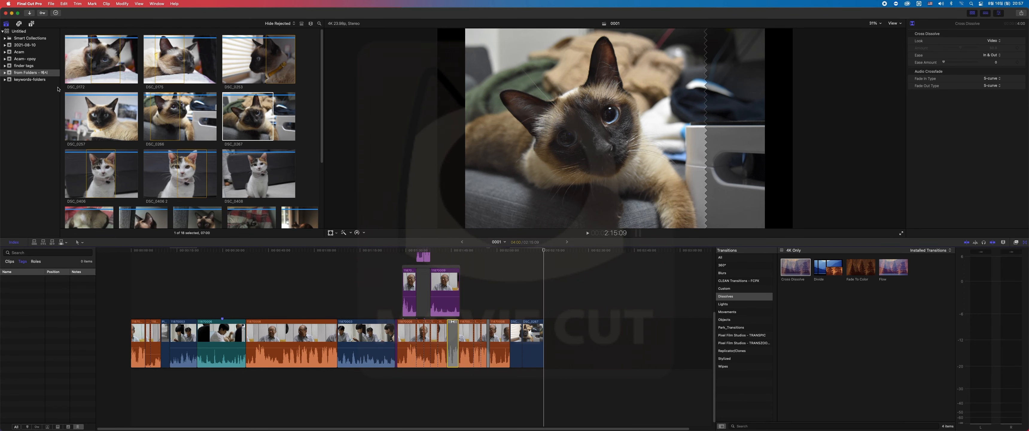
pyautogui.rightClick(26, 73)
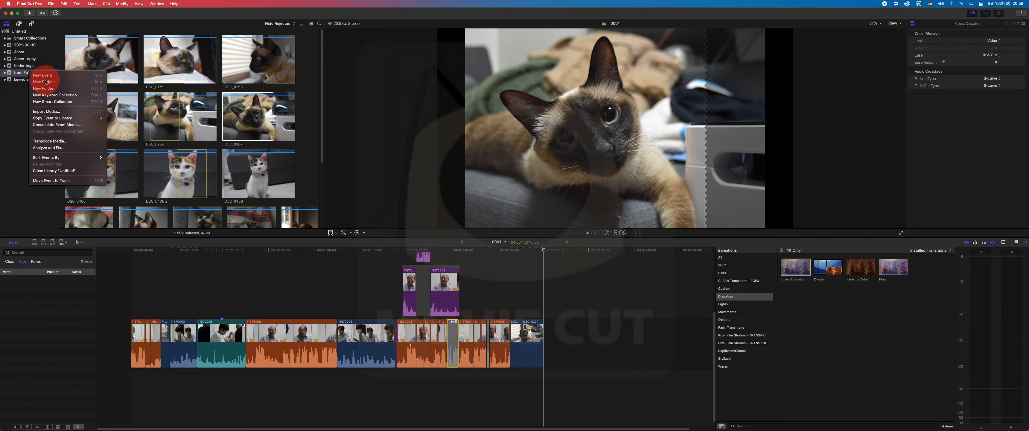
pyautogui.click(60, 79)
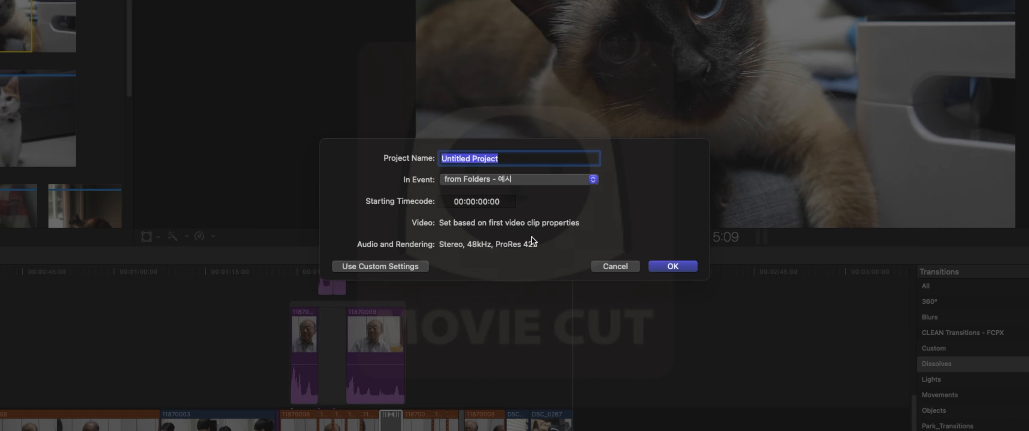
pyautogui.click(425, 264)
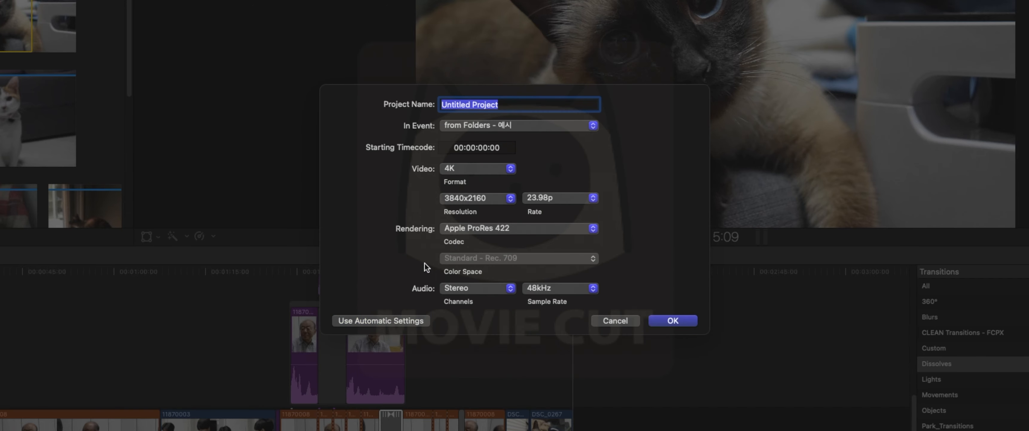
pyautogui.click(481, 231)
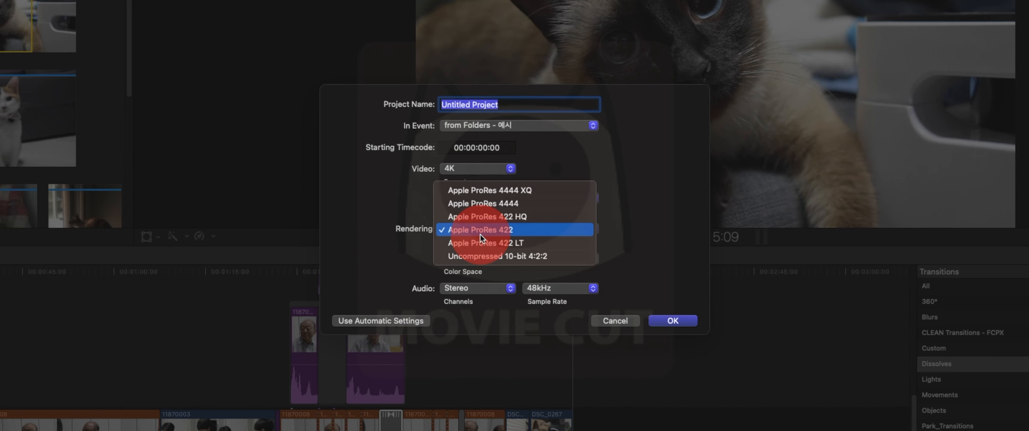
pyautogui.click(480, 234)
pyautogui.click(673, 320)
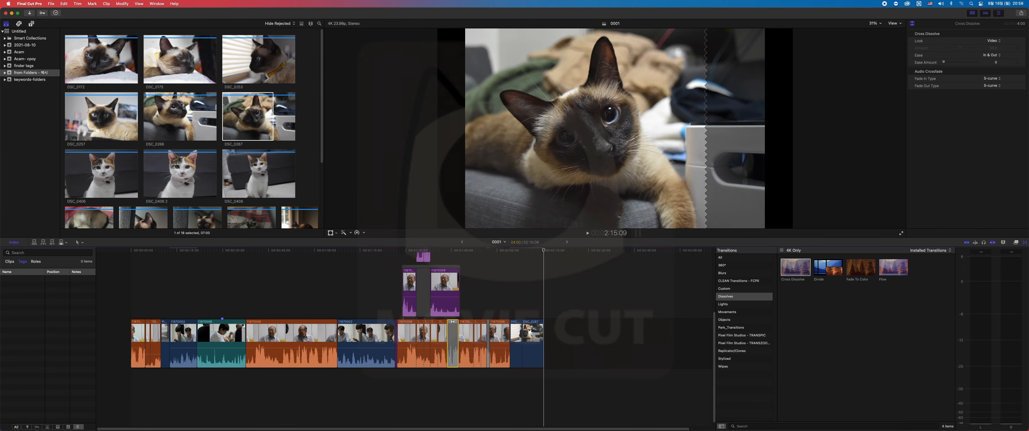
# - Try the Background render option in the Playback preferences, switch it back off and close the preferences
pyautogui.click(29, 3)
pyautogui.click(42, 22)
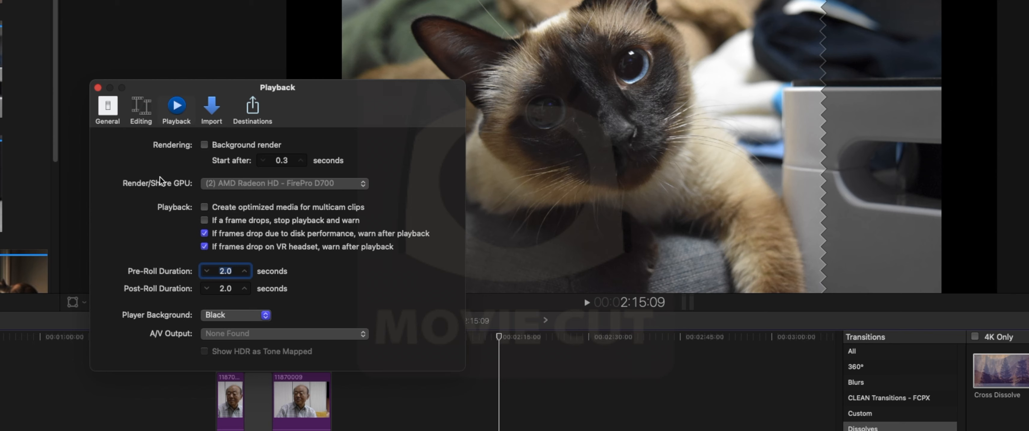
pyautogui.click(204, 144)
pyautogui.click(205, 145)
pyautogui.click(97, 87)
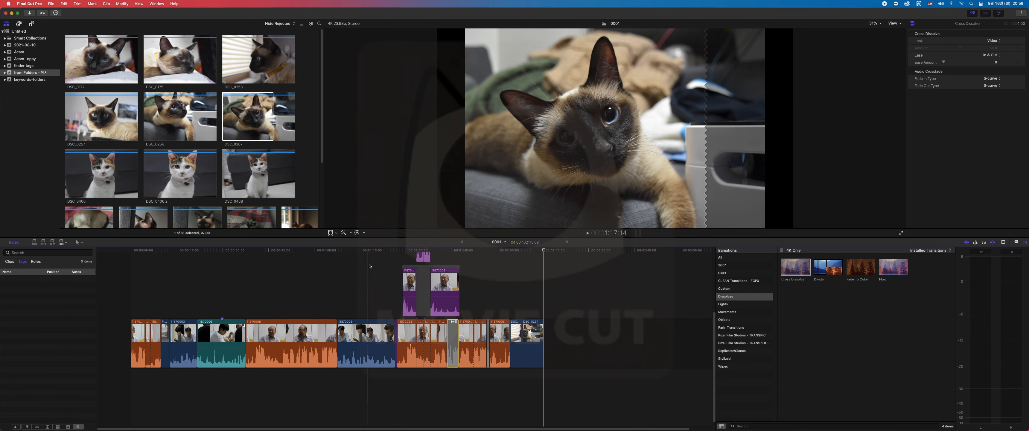
# - Change the Transform scale of the long 11870008 clip around 1:00:00 and move the playhead within its unrendered range
pyautogui.click(148, 342)
pyautogui.press('super+4')
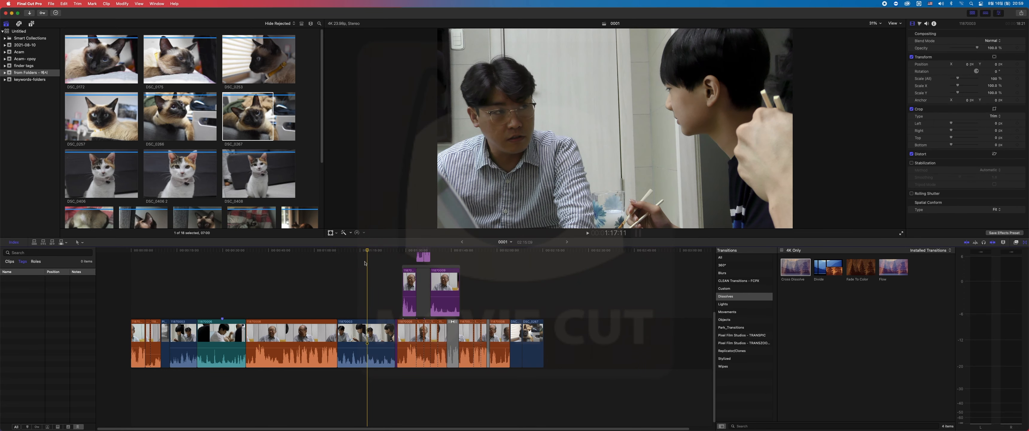
pyautogui.click(314, 252)
pyautogui.click(315, 323)
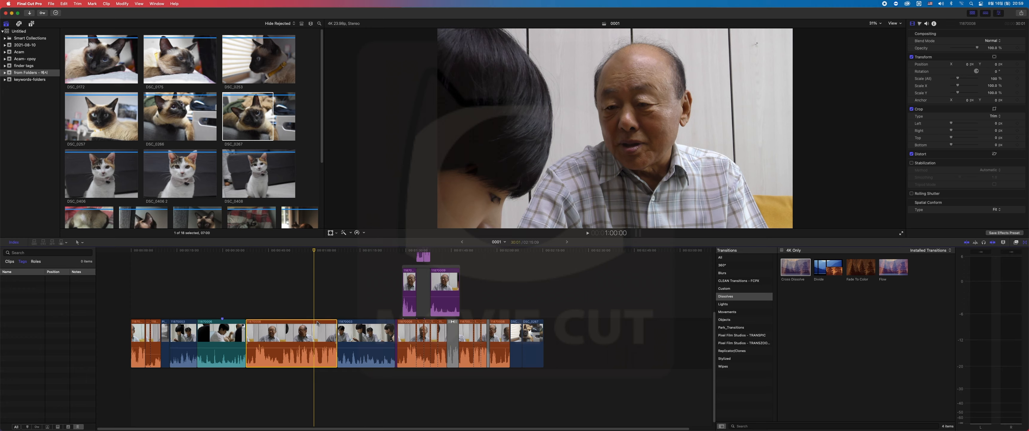
pyautogui.moveTo(994, 79); pyautogui.dragTo(987, 86)
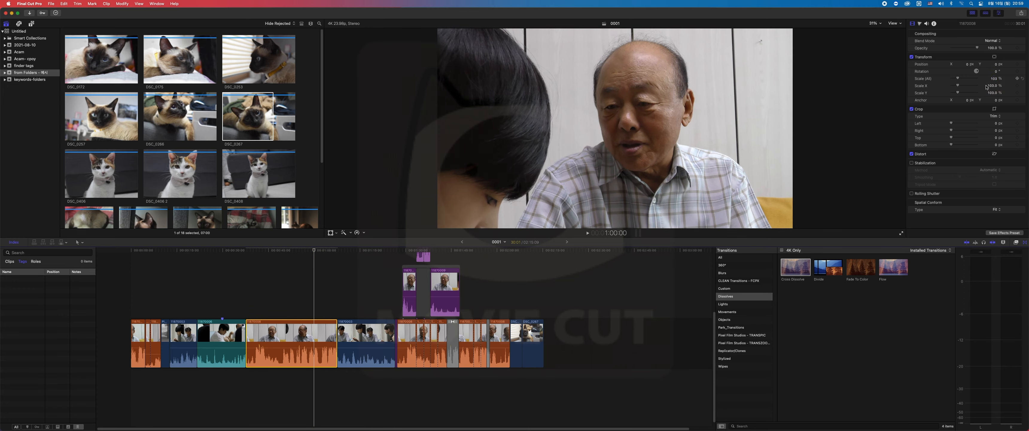
pyautogui.click(297, 280)
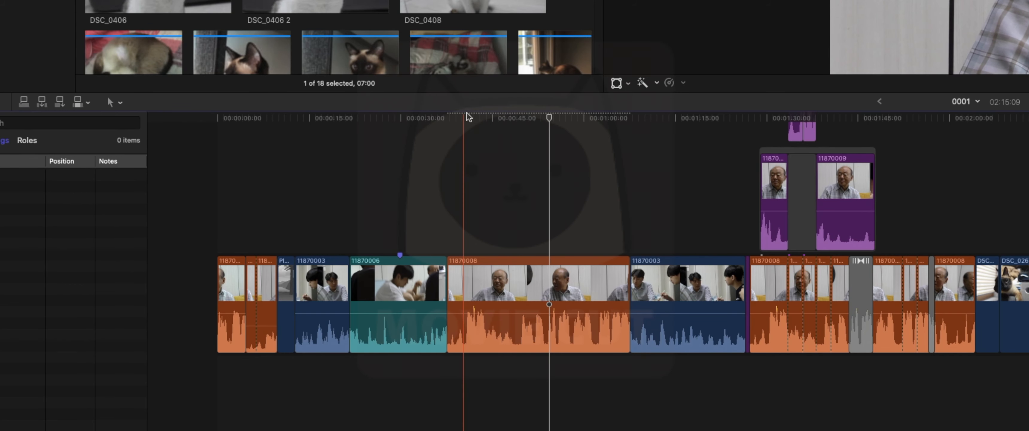
pyautogui.click(601, 120)
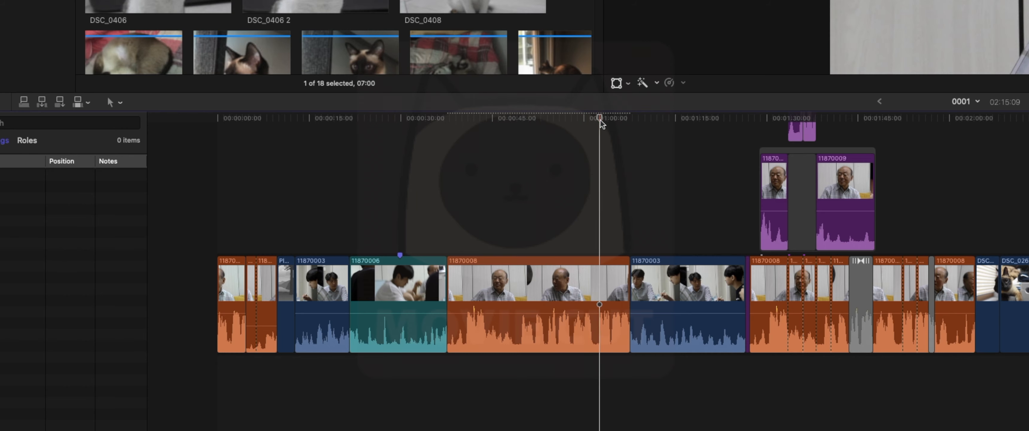
pyautogui.click(598, 163)
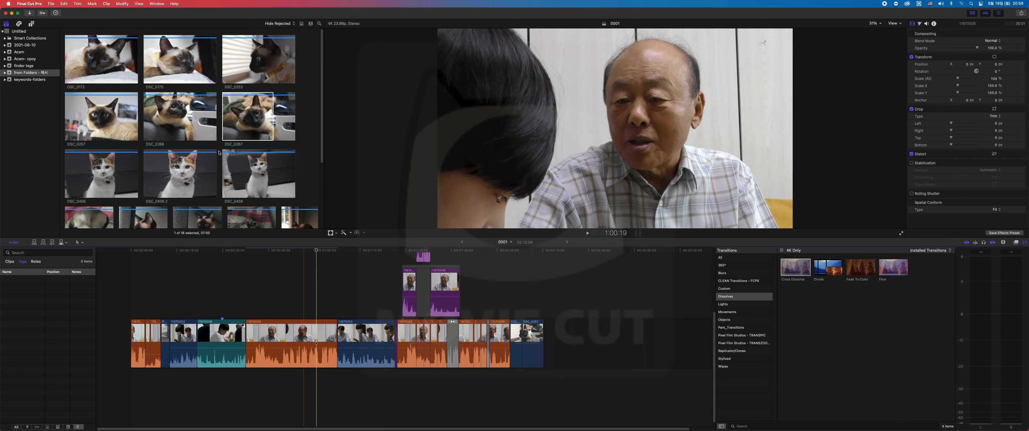
# - Run Render Selection on the long 11870008 clip and try a selection that also includes the following 11870003 clip
pyautogui.click(291, 343)
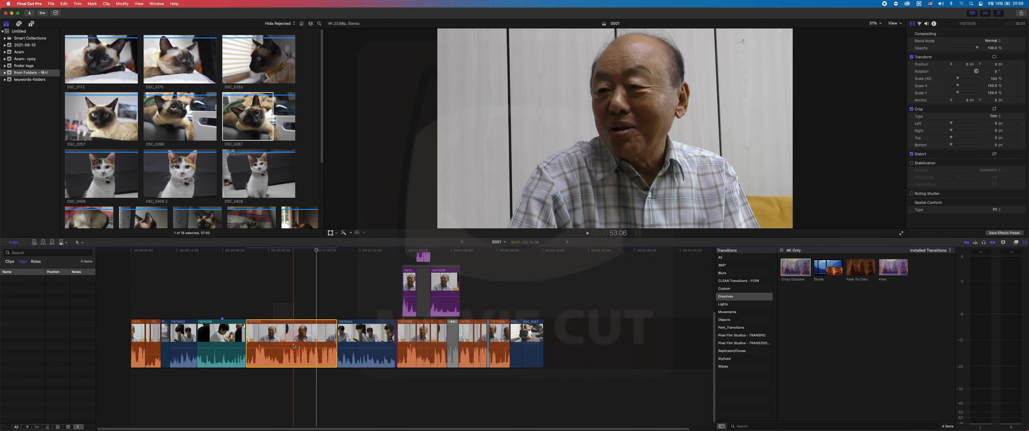
pyautogui.click(121, 3)
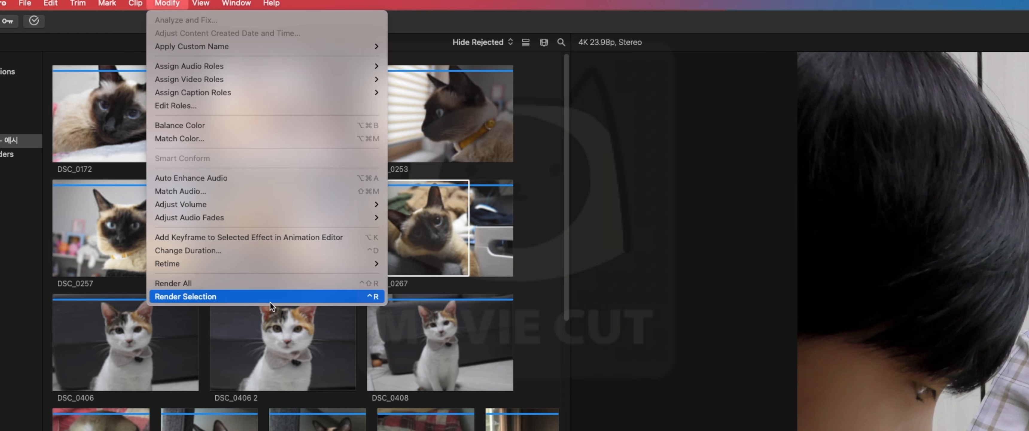
pyautogui.click(255, 298)
pyautogui.moveTo(296, 283); pyautogui.dragTo(392, 363)
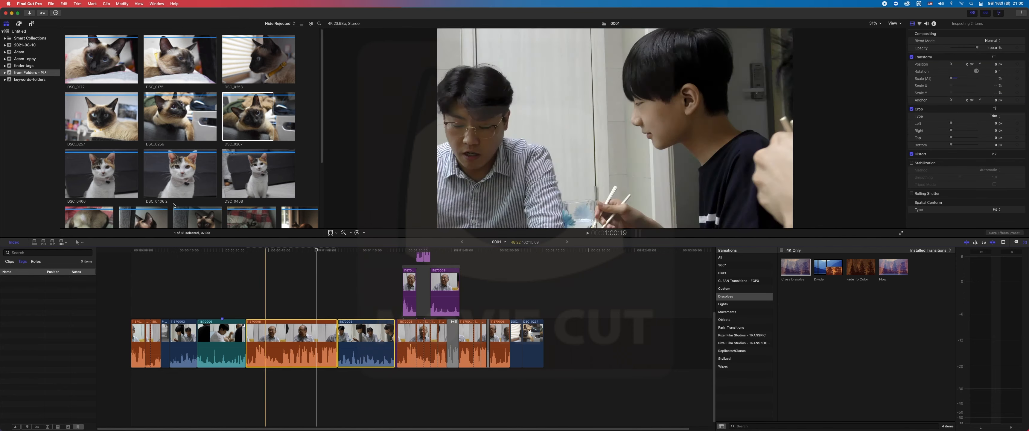
pyautogui.click(317, 260)
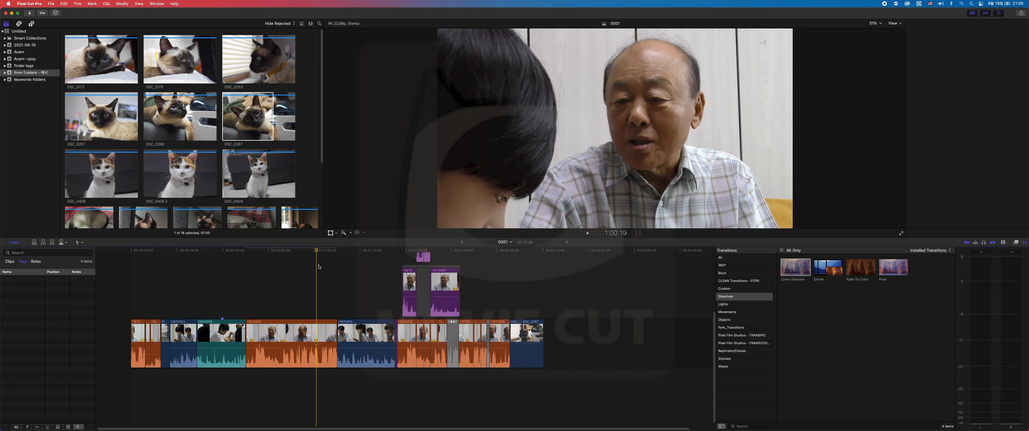
# - Reopen the preferences and display the Playback settings to review the Render/Share GPU option
pyautogui.click(36, 3)
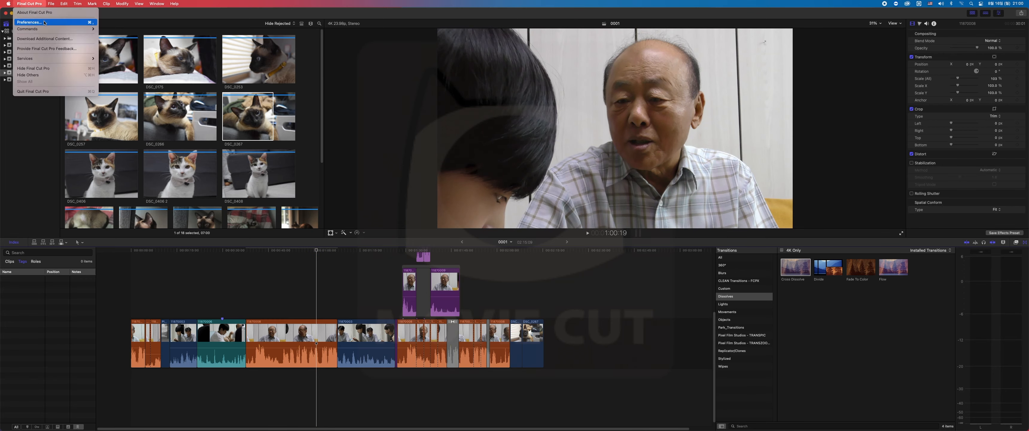
pyautogui.click(37, 22)
pyautogui.click(401, 138)
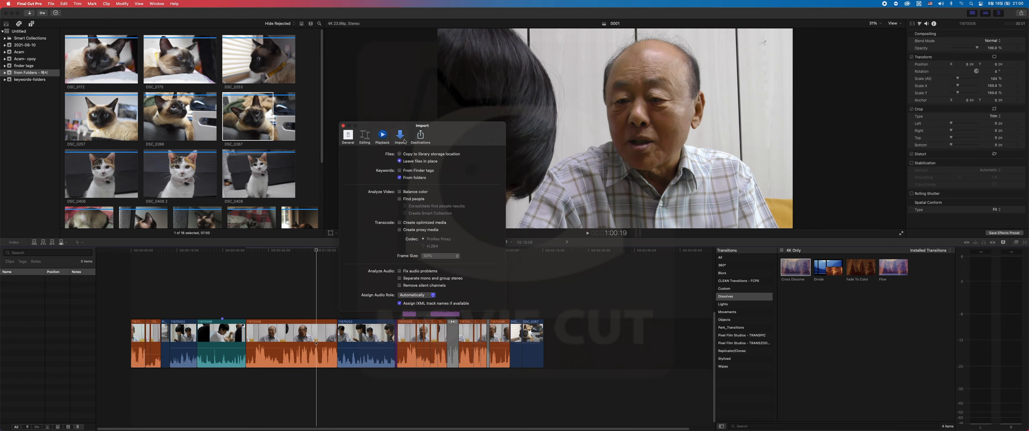
pyautogui.click(382, 136)
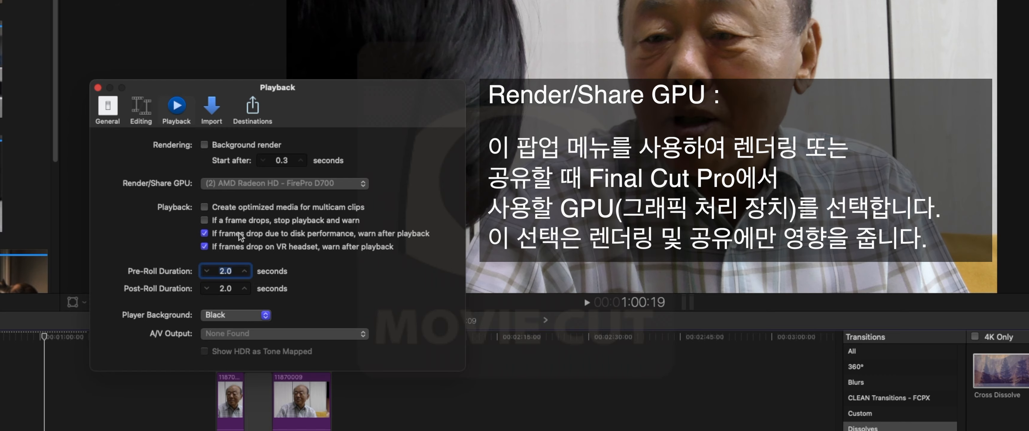
# - Switch to Chrome, view the image results for EGPU, and return to the Playback preferences in Final Cut Pro
pyautogui.press('super+Tab')
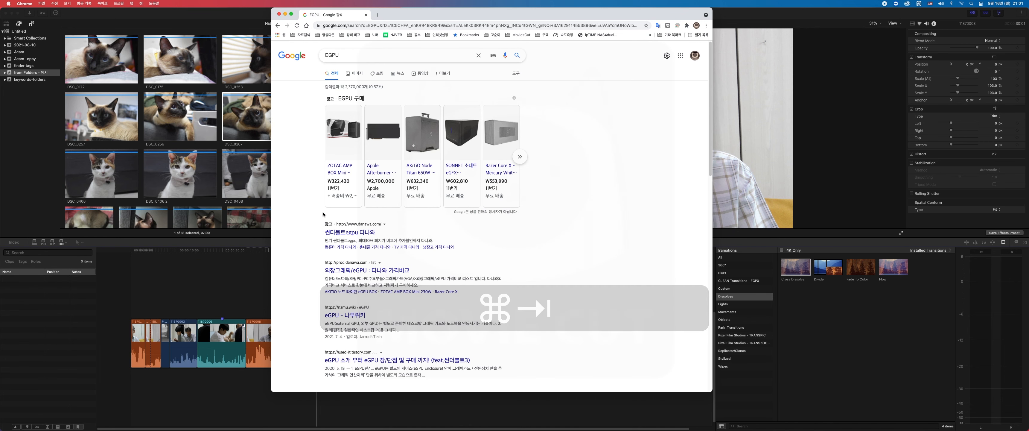
pyautogui.click(309, 200)
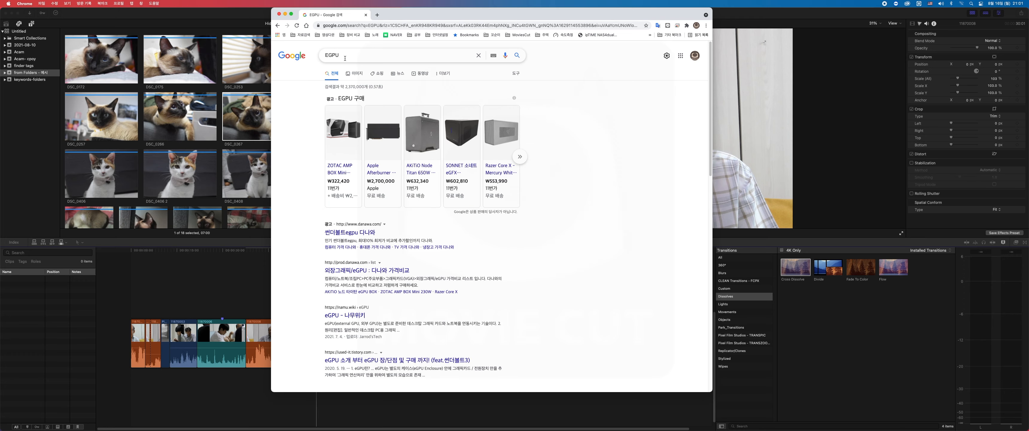
pyautogui.click(355, 75)
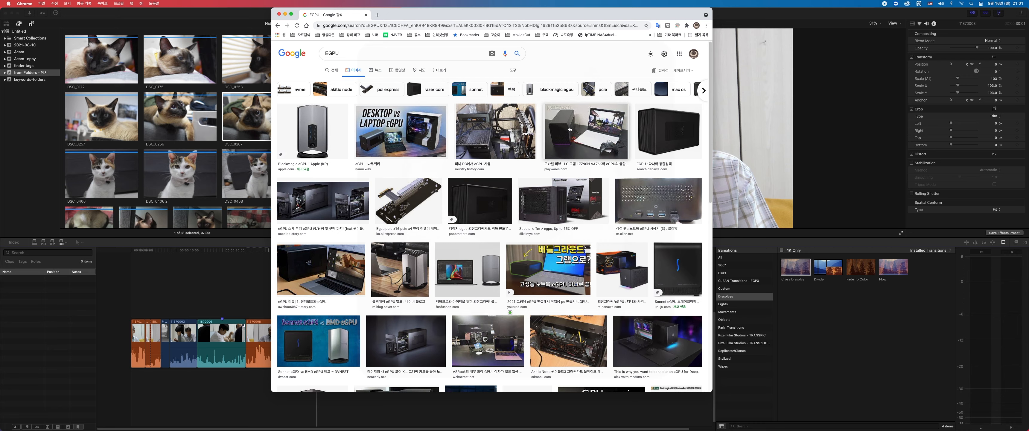
pyautogui.click(825, 206)
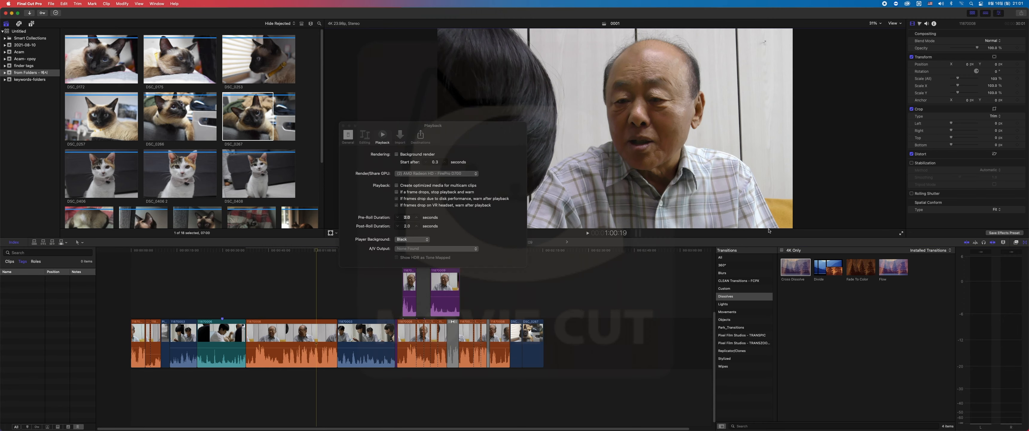
pyautogui.click(412, 174)
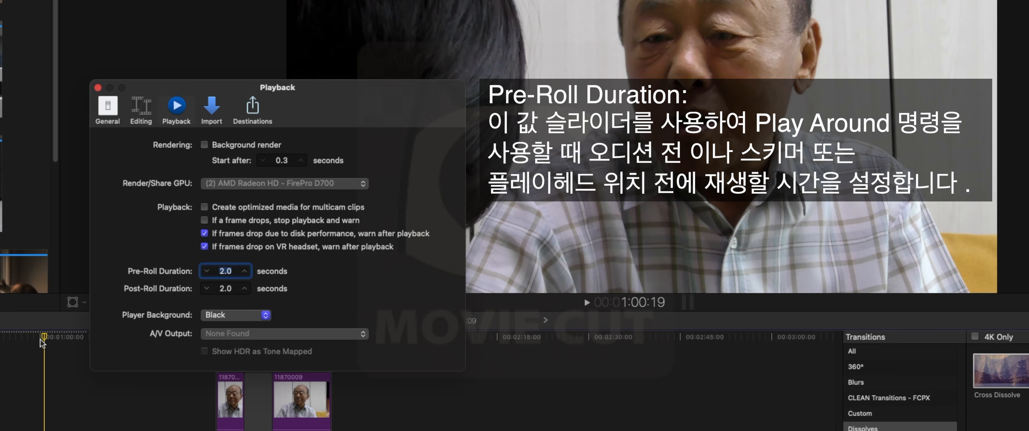
# - Mark a range from about 50:17 to 58:15 in the long 11870008 clip and play it with looping on
pyautogui.click(5, 334)
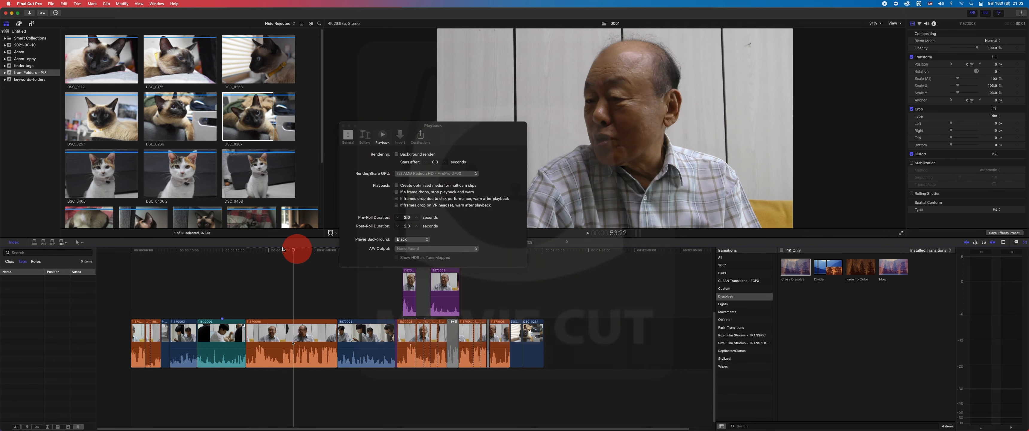
pyautogui.moveTo(283, 250); pyautogui.dragTo(287, 251)
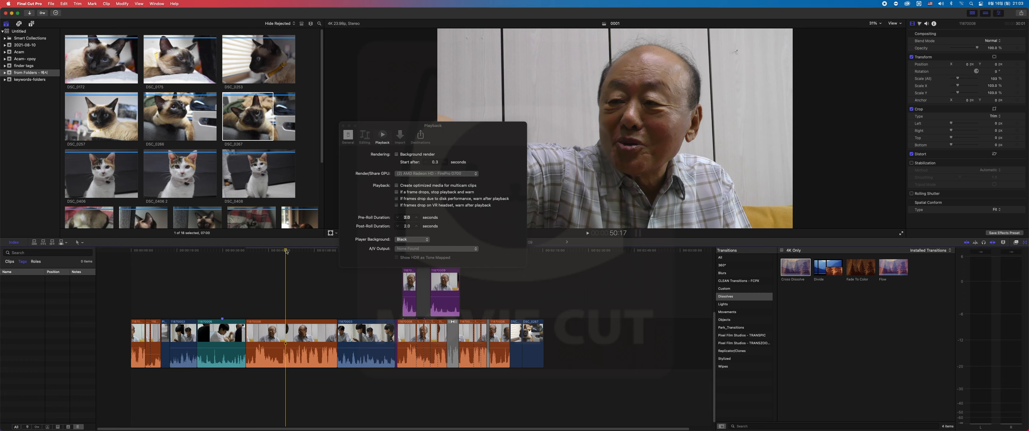
pyautogui.press('i')
pyautogui.click(308, 250)
pyautogui.press('o')
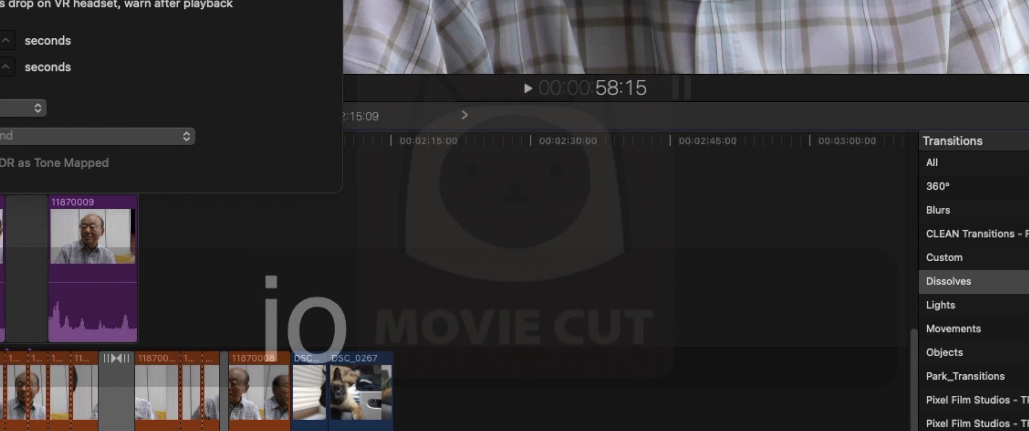
pyautogui.press('super+l')
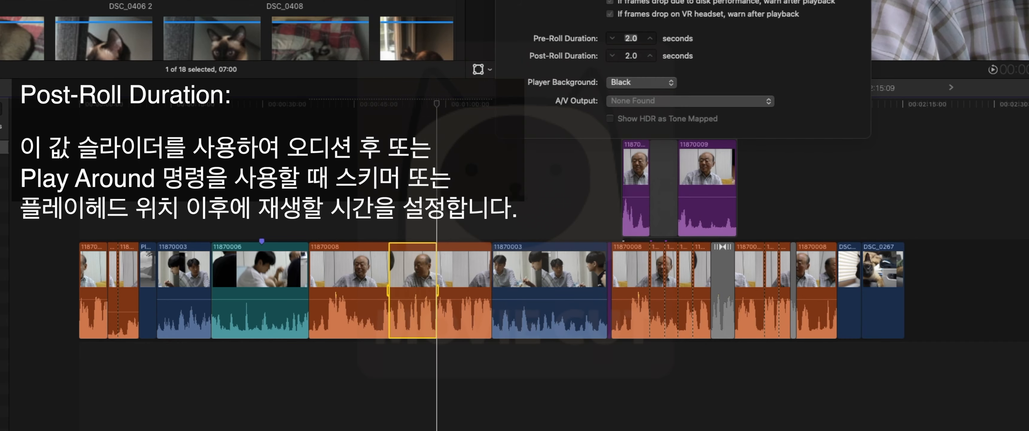
pyautogui.hotkey('shift', '/')
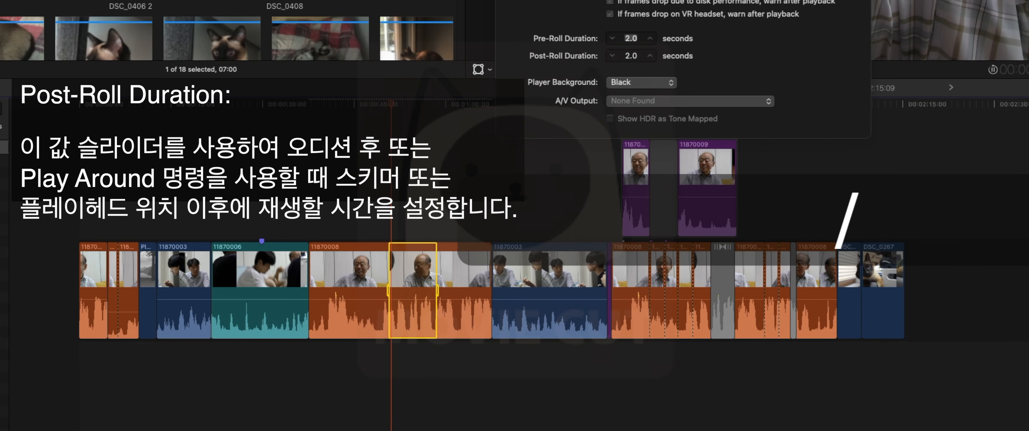
# - Use Play Around at the start of the marked range in the long 11870008 clip and stop playback
pyautogui.hotkey('shift', '/')
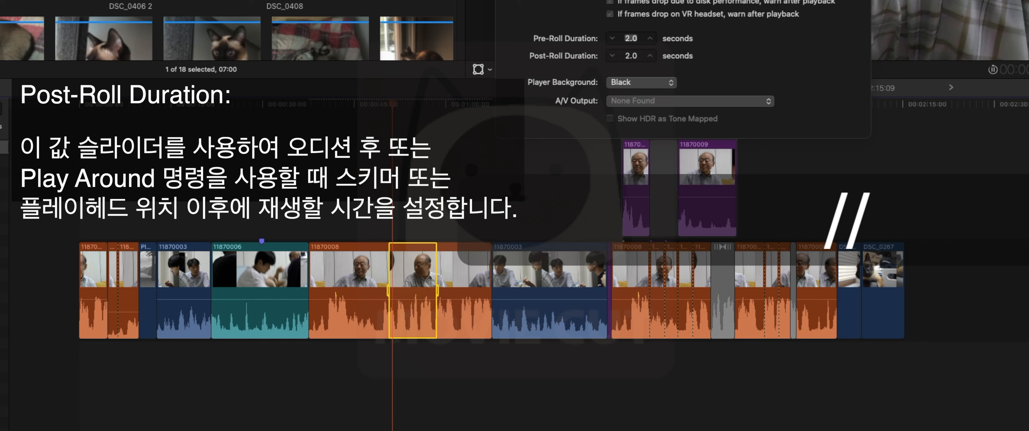
pyautogui.hotkey('shift', '/')
pyautogui.hotkey('shift', '/')
pyautogui.press('space')
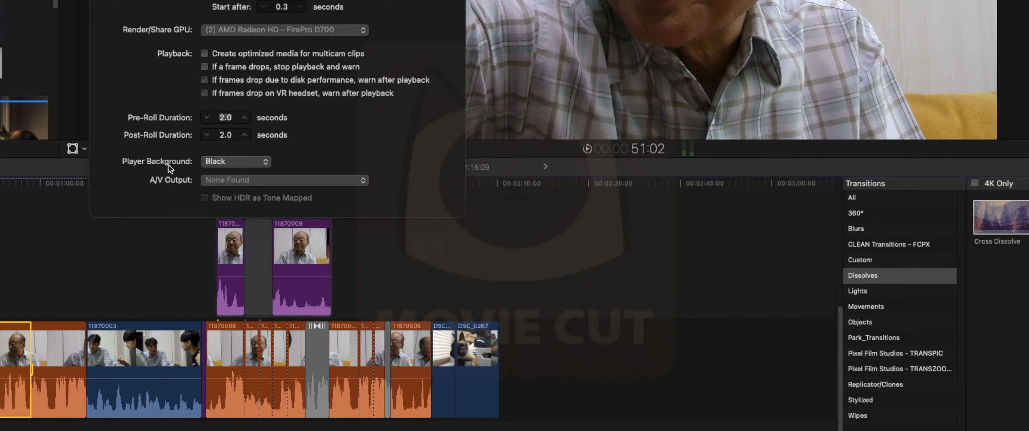
# - Park the playhead past the last clip at 2:25:13 and try White and Checkerboard as the Player Background
pyautogui.click(561, 236)
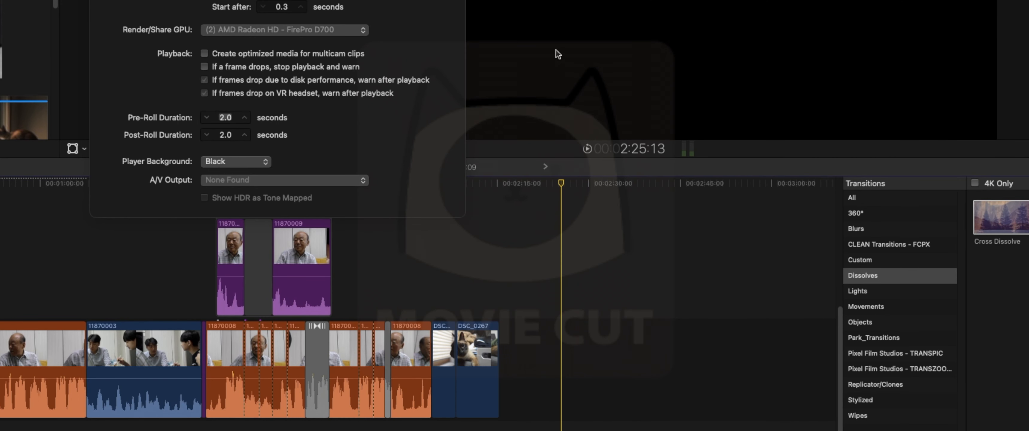
pyautogui.click(259, 167)
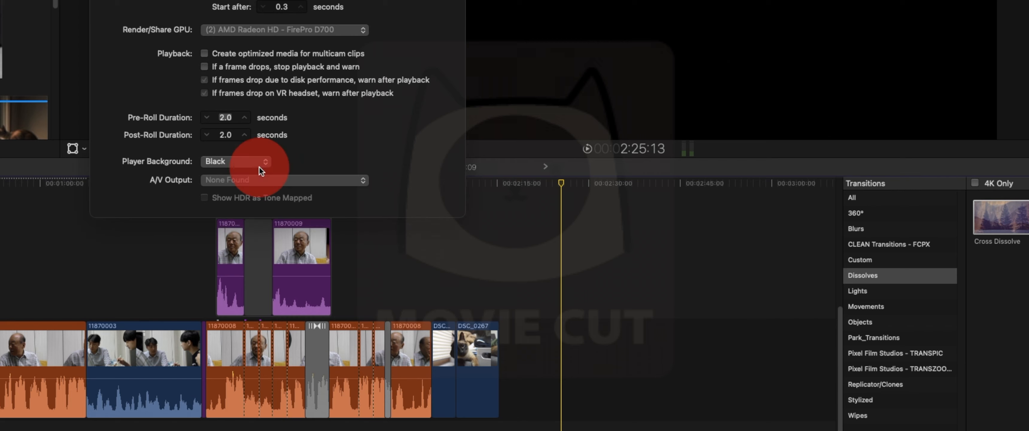
pyautogui.click(261, 175)
pyautogui.click(261, 165)
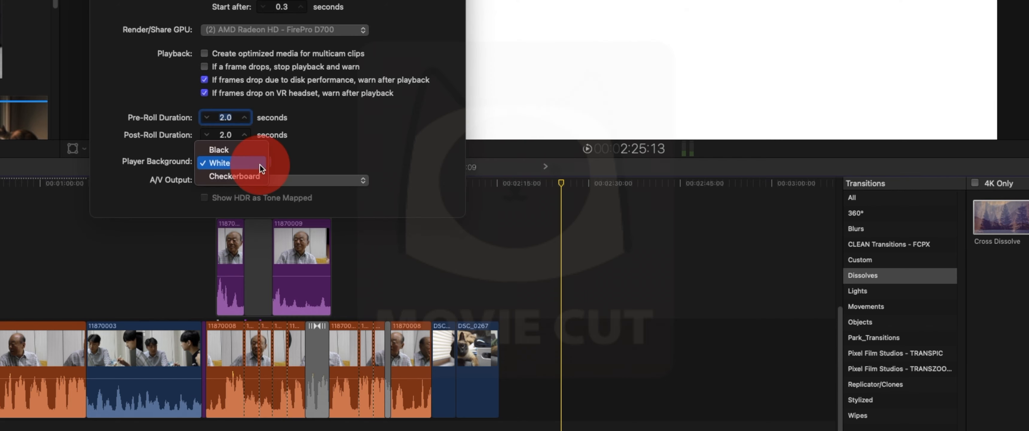
pyautogui.click(253, 178)
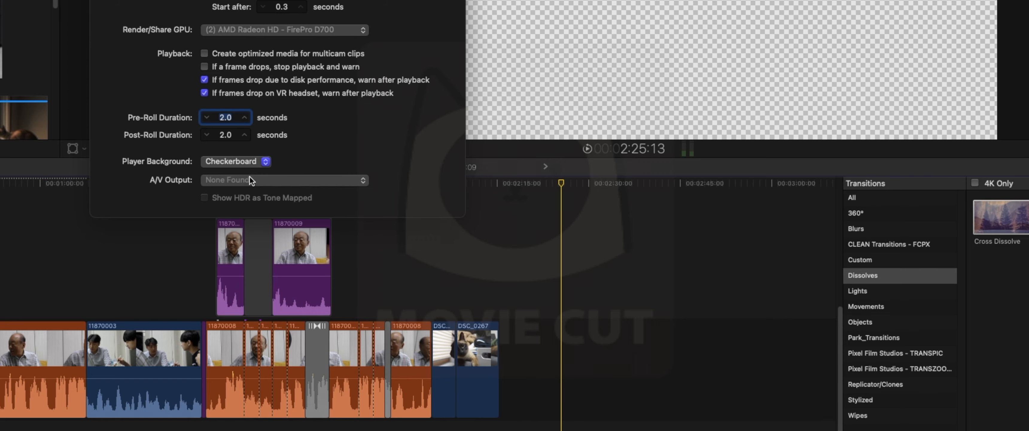
# - Compare the White and Checkerboard player backgrounds once more and set Player Background to Black
pyautogui.click(233, 166)
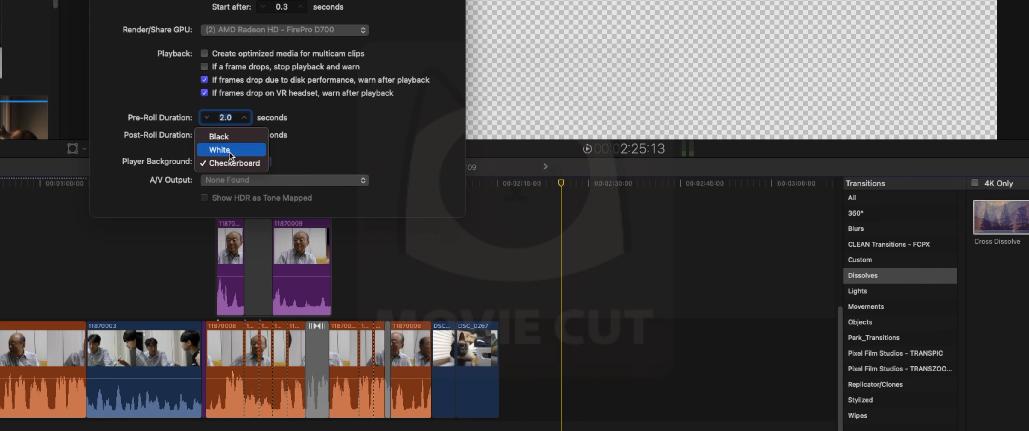
pyautogui.click(230, 152)
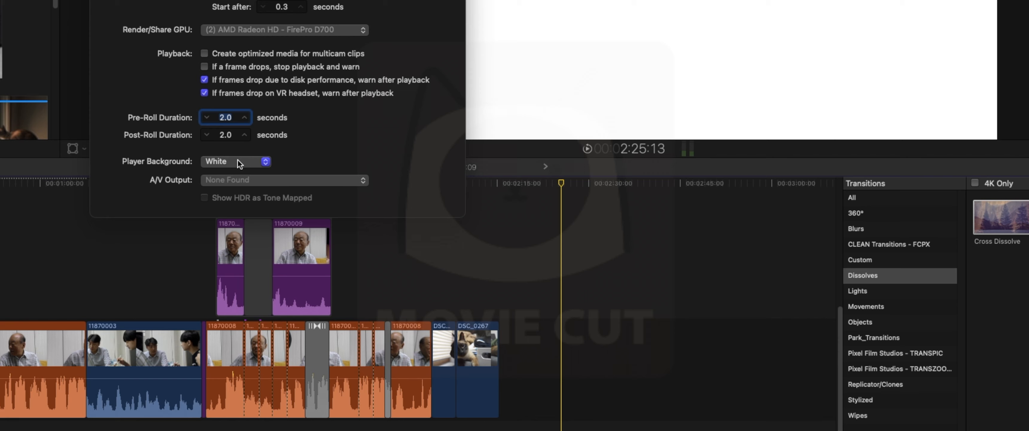
pyautogui.click(234, 158)
pyautogui.click(239, 171)
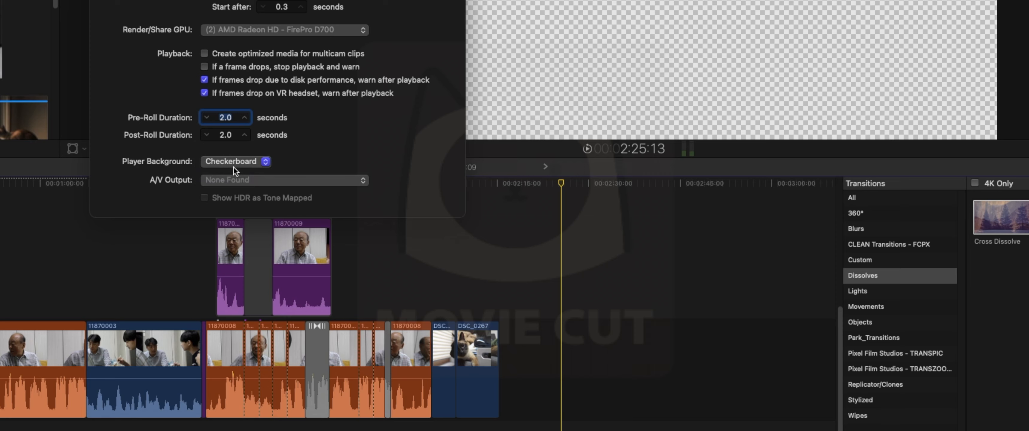
pyautogui.click(229, 164)
pyautogui.click(221, 138)
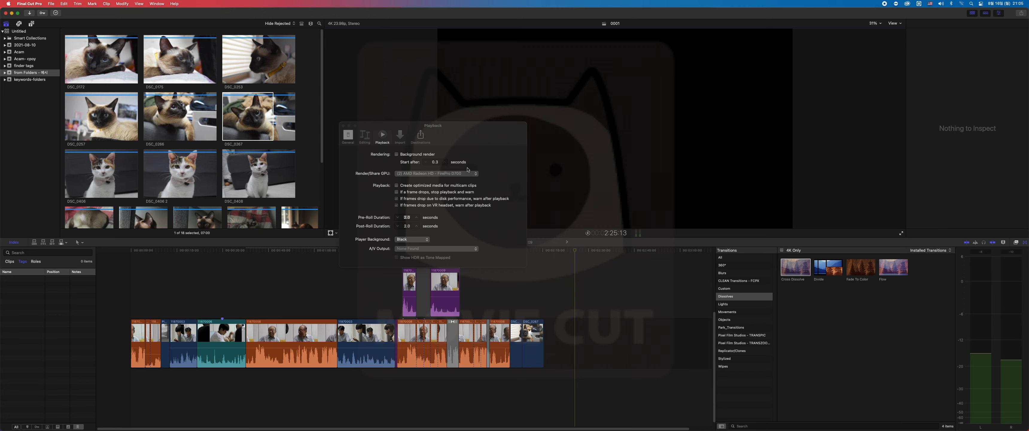
# - Switch to Chrome and clear the EGPU query from the Google search box
pyautogui.press('super+Tab')
pyautogui.press('super+Tab')
pyautogui.press('super+Tab')
pyautogui.press('super+Tab')
pyautogui.press('super+Tab')
pyautogui.press('super+Tab')
pyautogui.press('super+Tab')
pyautogui.press('super+Tab')
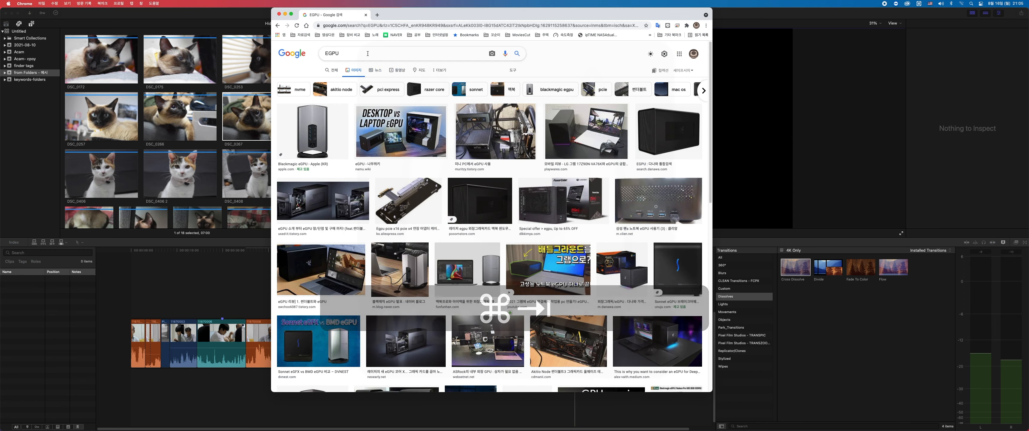
pyautogui.click(295, 41)
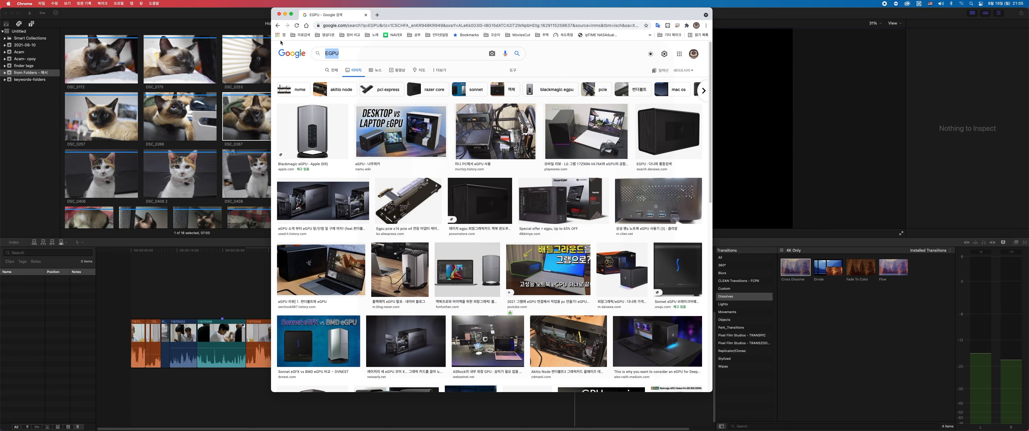
pyautogui.write('qmff')
pyautogui.press('BackSpace')
pyautogui.press('BackSpace')
pyautogui.press('BackSpace')
pyautogui.press('BackSpace')
pyautogui.press('capslock')
pyautogui.press('capslock')
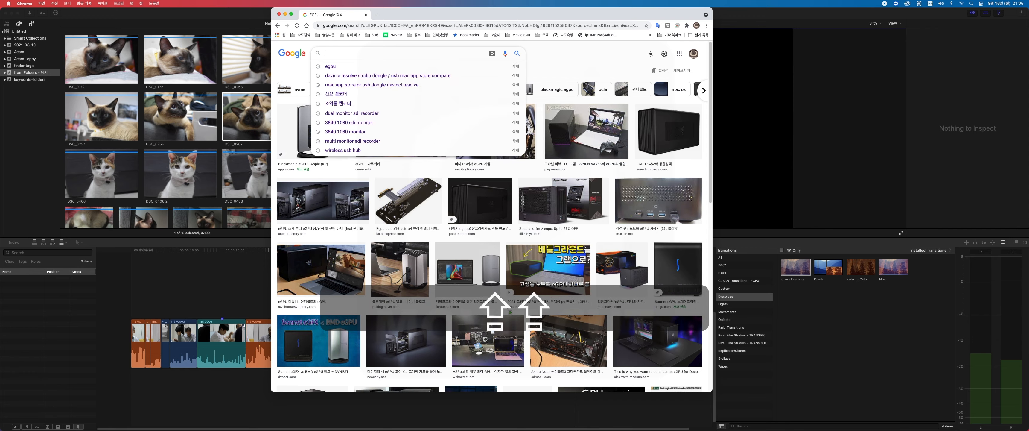
# - Search Google for 블랙매직
pyautogui.write('블ㄹ')
pyautogui.press('BackSpace')
pyautogui.press('BackSpace')
pyautogui.write('블')
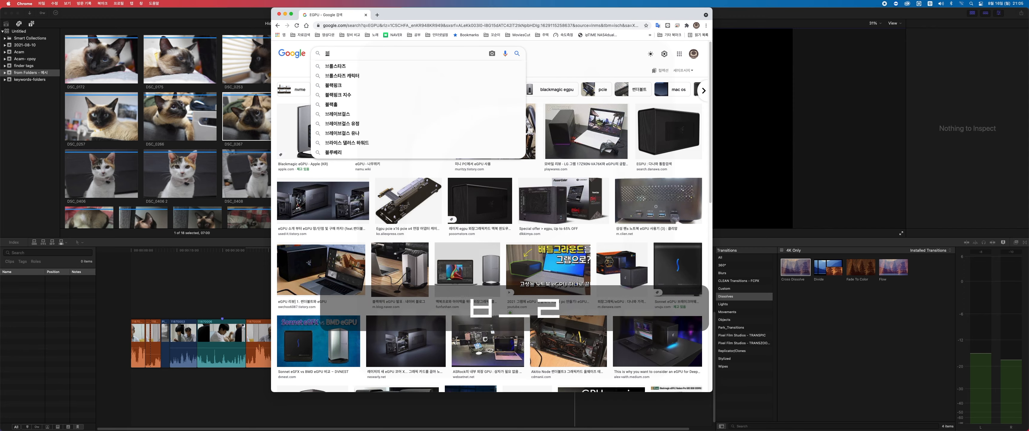
pyautogui.write('ㄹㅐㄱ매직')
pyautogui.press('Return')
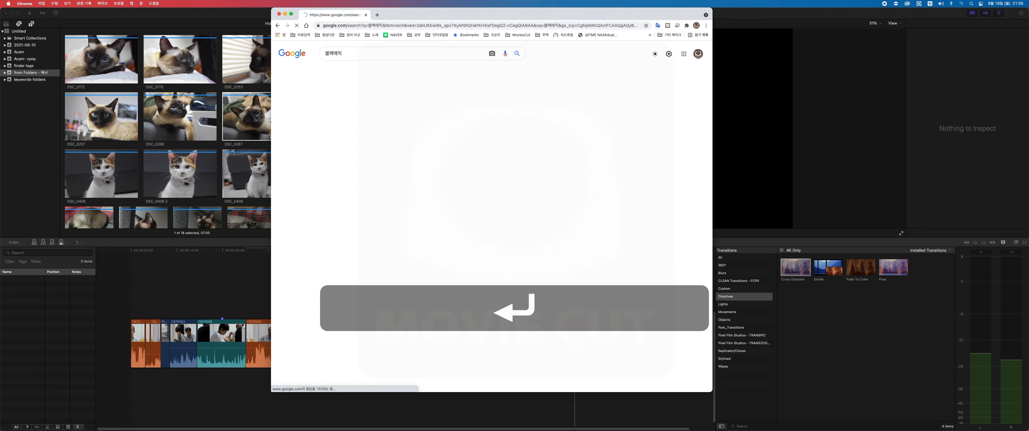
# - Show all web results, open the Blackmagic Design products page and browse its capture and playback (캡처 및 재생) devices
pyautogui.click(330, 70)
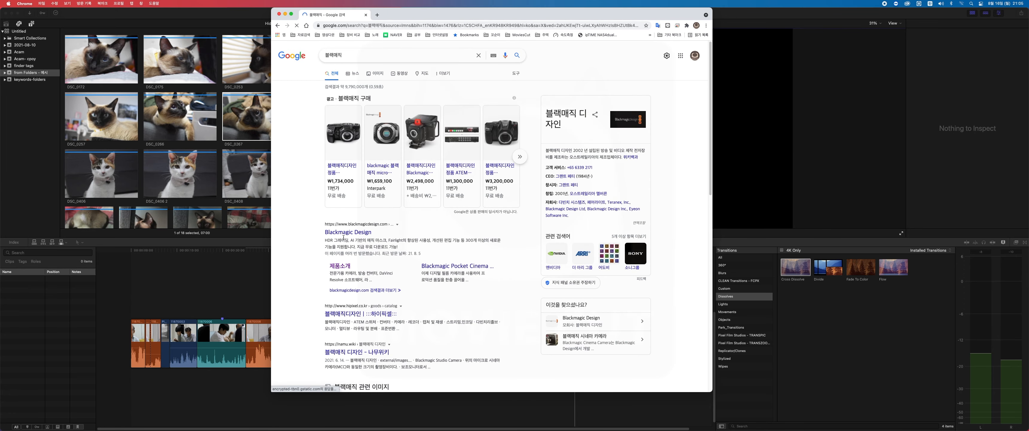
pyautogui.click(340, 266)
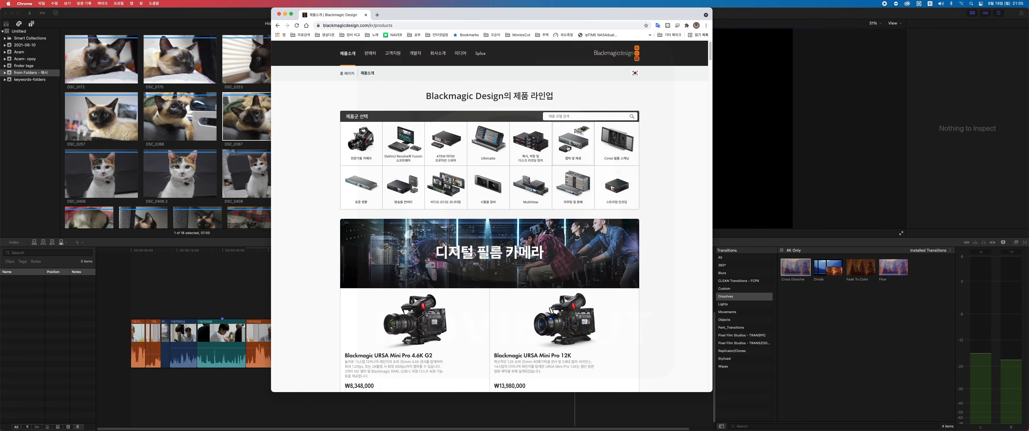
pyautogui.click(568, 151)
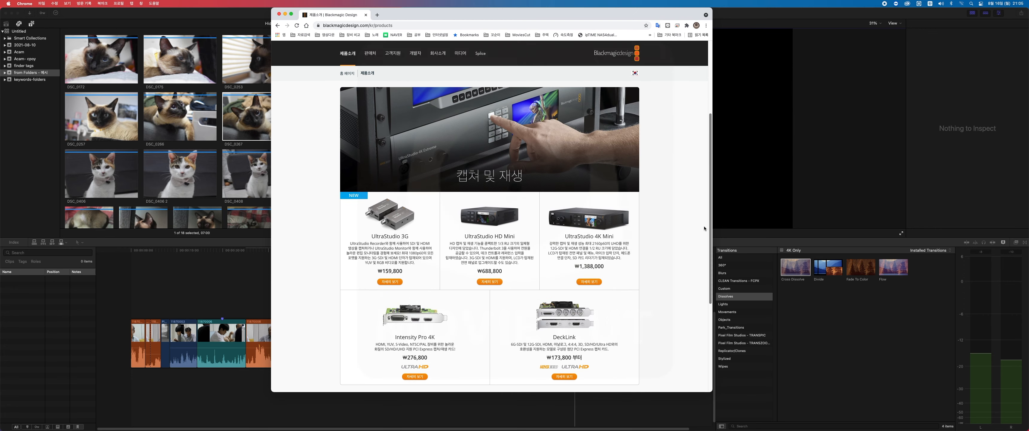
pyautogui.scroll(-3, 543, 197)
pyautogui.scroll(-1, 543, 196)
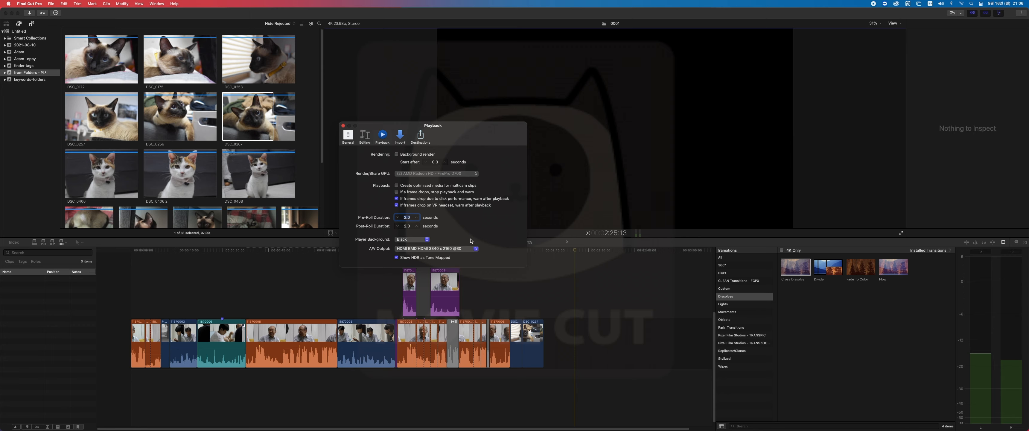
# - Return to Final Cut Pro and examine the available A/V Output choices in the Playback preferences
pyautogui.click(420, 247)
pyautogui.click(424, 251)
pyautogui.click(424, 249)
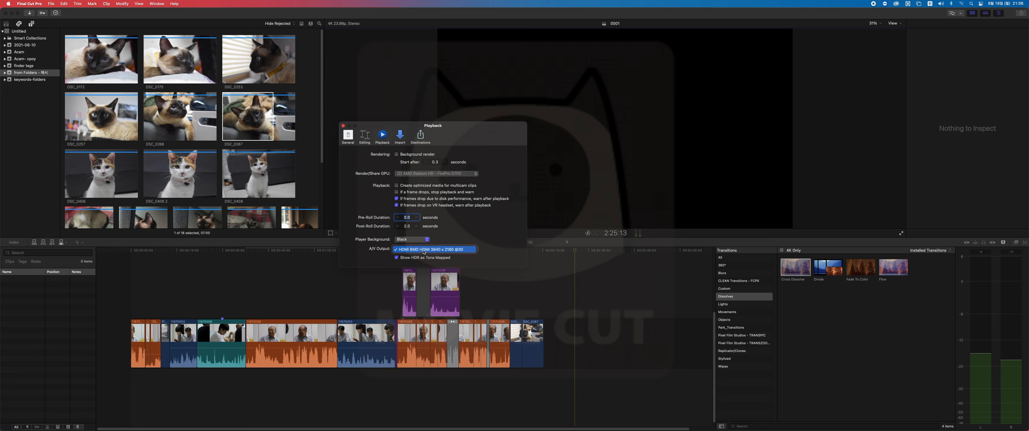
pyautogui.click(424, 249)
pyautogui.click(424, 249)
pyautogui.click(424, 249)
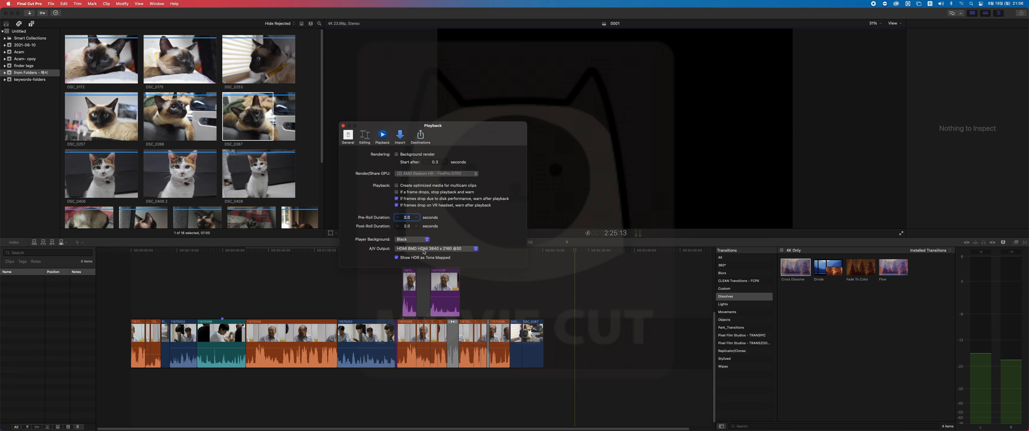
pyautogui.click(424, 249)
pyautogui.click(424, 249)
# - Show the Viewer on the second display, check the other second display content options, and turn the second display off
pyautogui.click(961, 16)
pyautogui.click(962, 16)
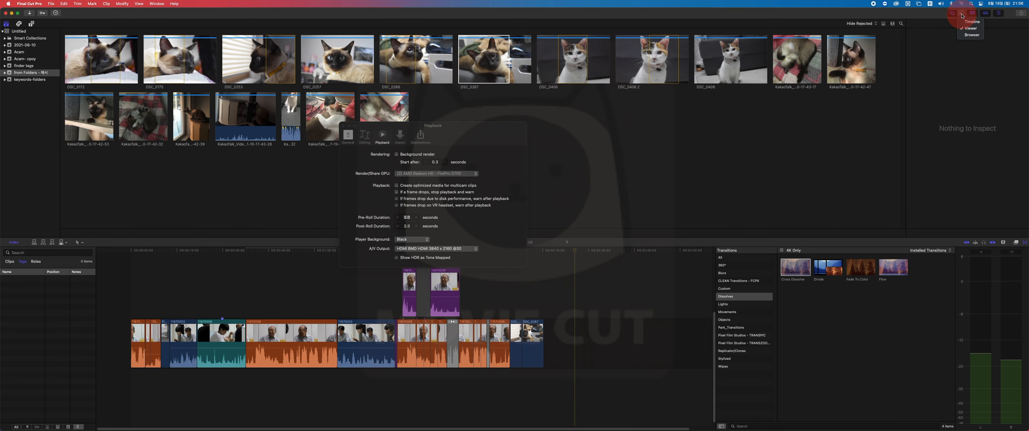
pyautogui.click(952, 16)
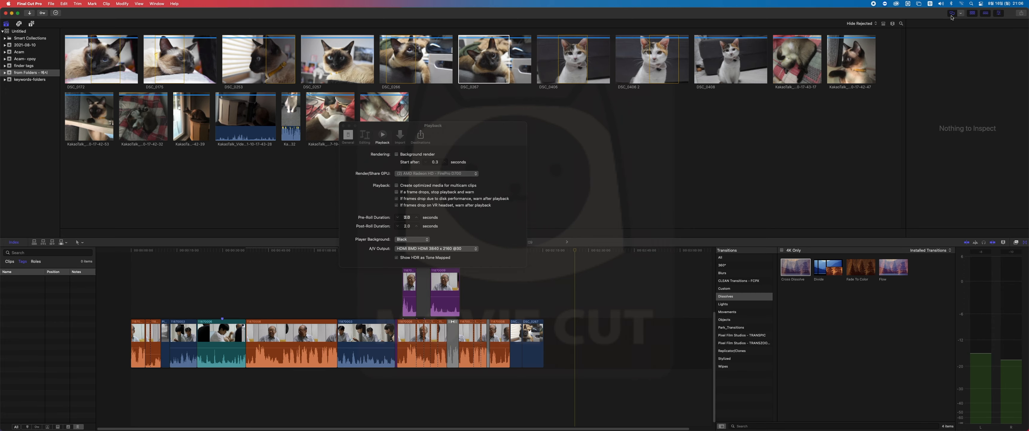
pyautogui.click(953, 15)
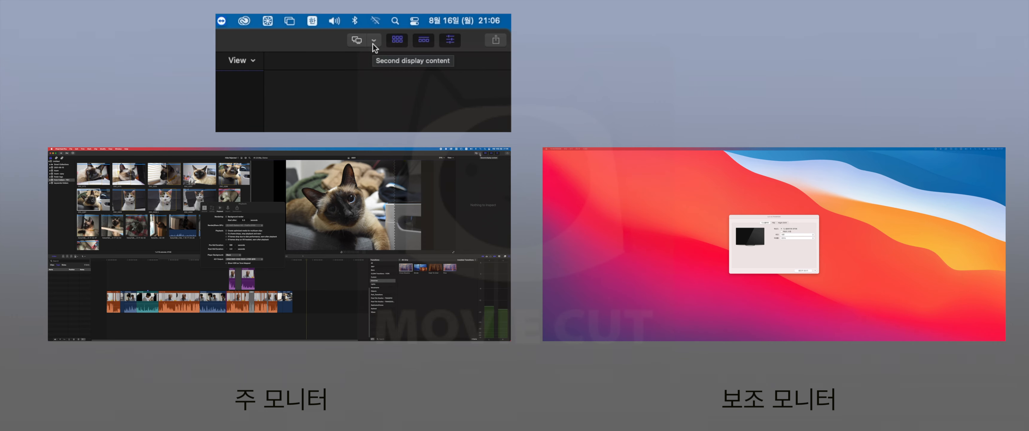
# - Send the Timeline to the second display and replace it there with the Viewer
pyautogui.click(373, 44)
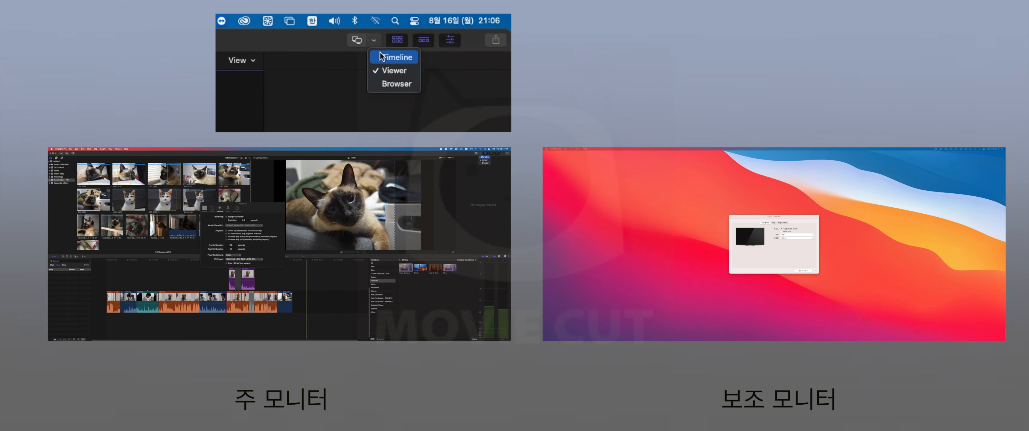
pyautogui.click(380, 52)
pyautogui.click(374, 40)
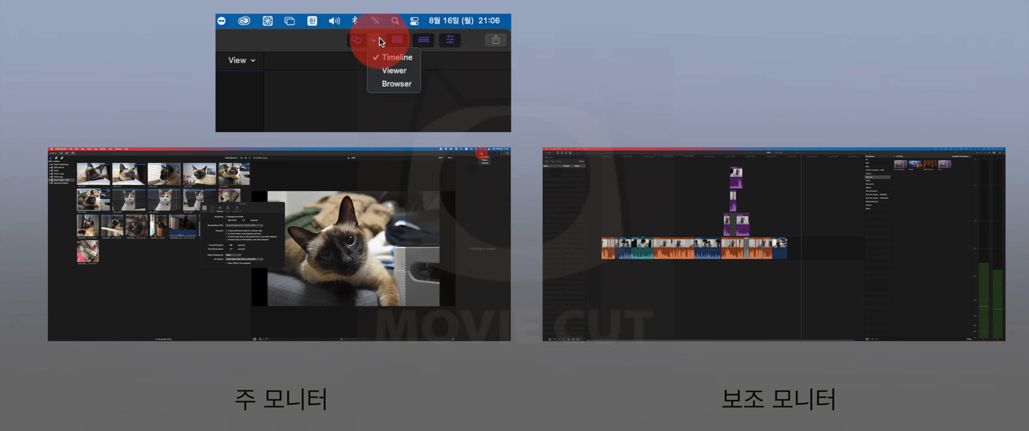
pyautogui.click(386, 70)
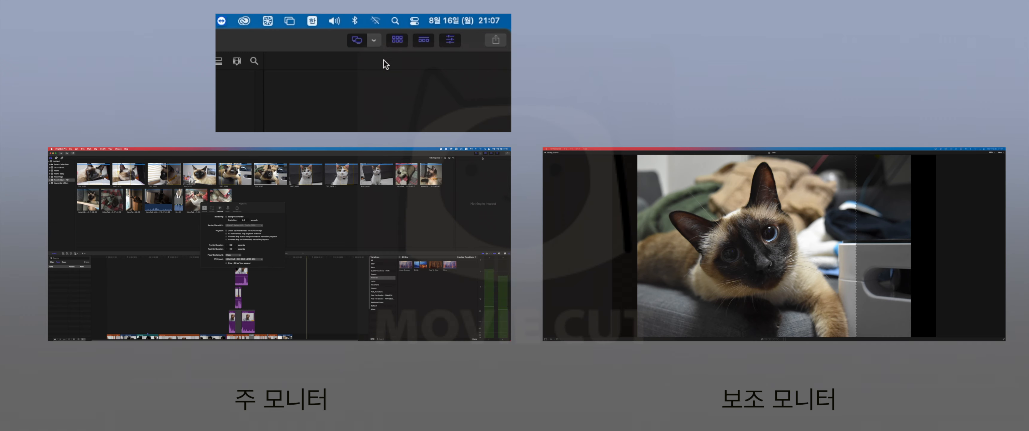
# - Send the Browser to the second display and turn the second display off
pyautogui.click(378, 38)
pyautogui.click(387, 82)
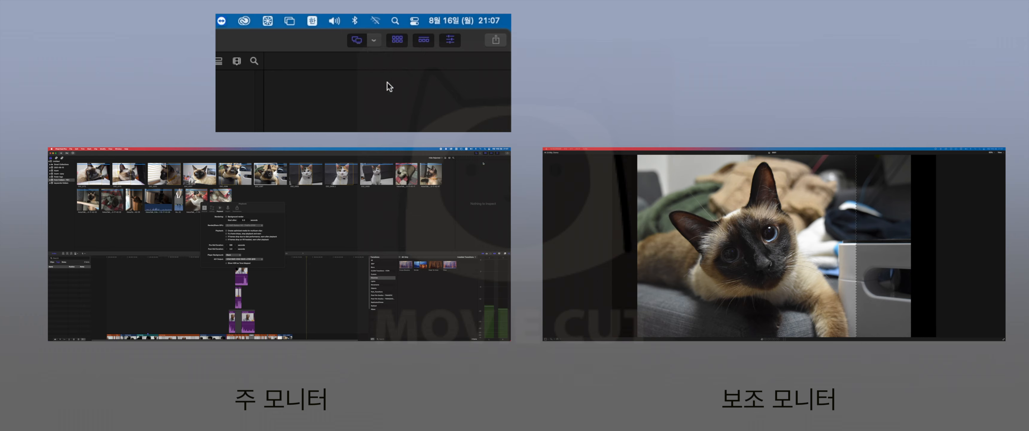
pyautogui.click(375, 42)
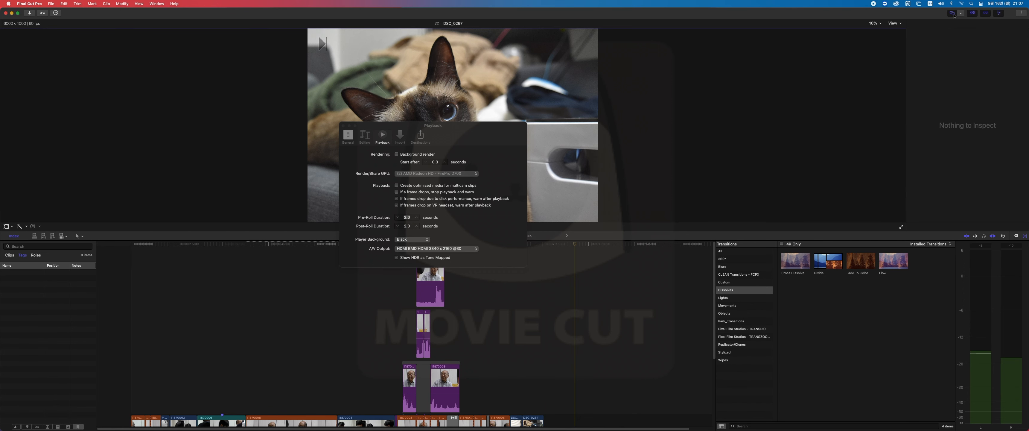
pyautogui.click(953, 13)
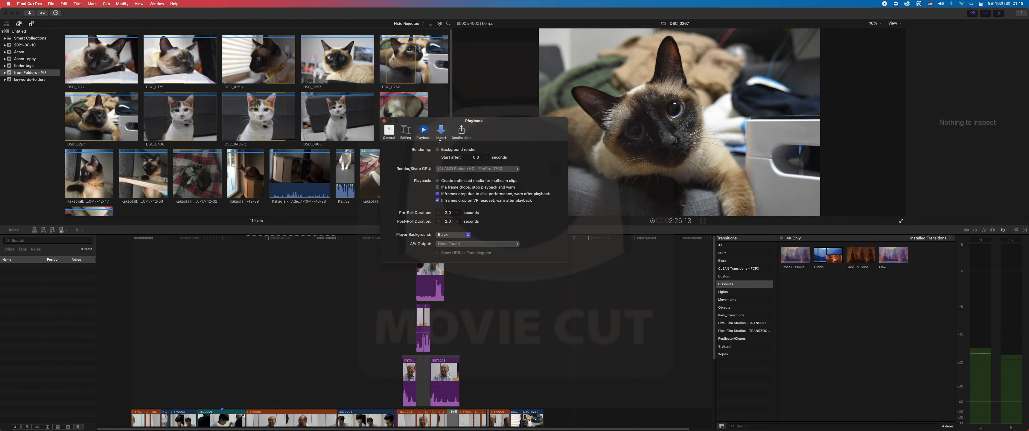
# - Display the Import preferences and move their window over the viewer area
pyautogui.click(442, 138)
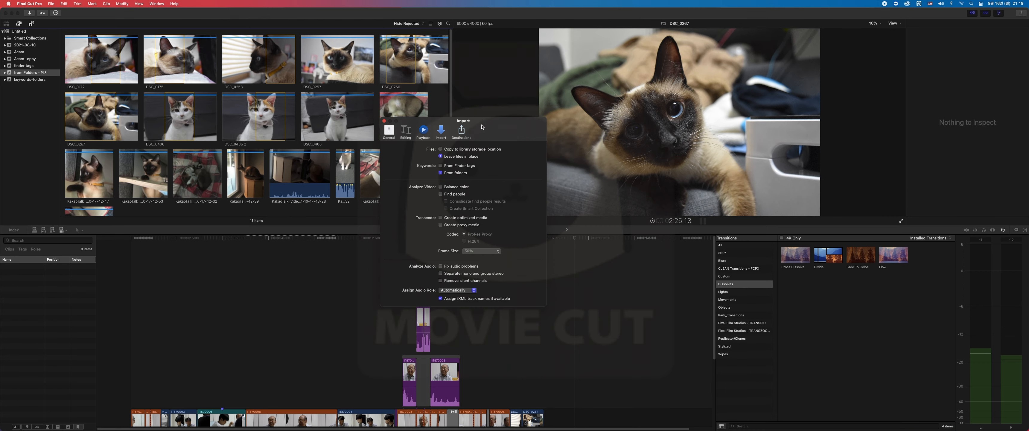
pyautogui.moveTo(481, 127); pyautogui.dragTo(761, 122)
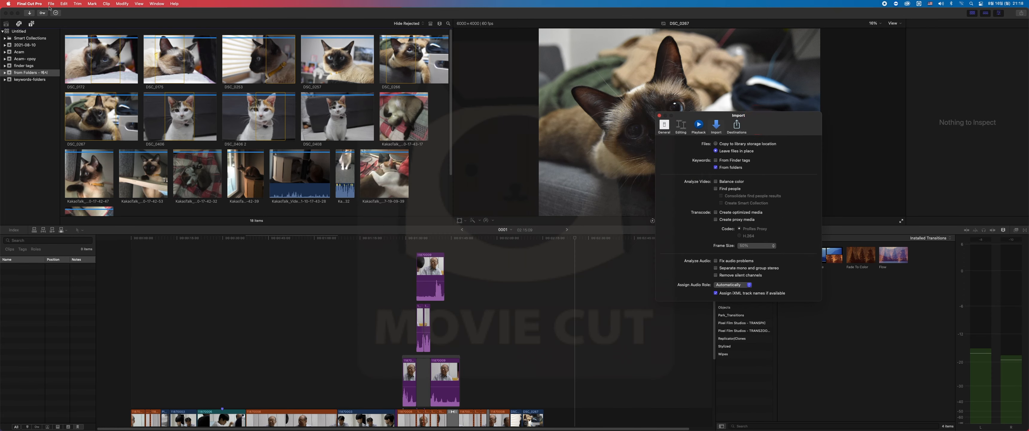
# - Open the Media Import window beside the Import preferences to compare their settings, and close it
pyautogui.click(69, 19)
pyautogui.click(29, 13)
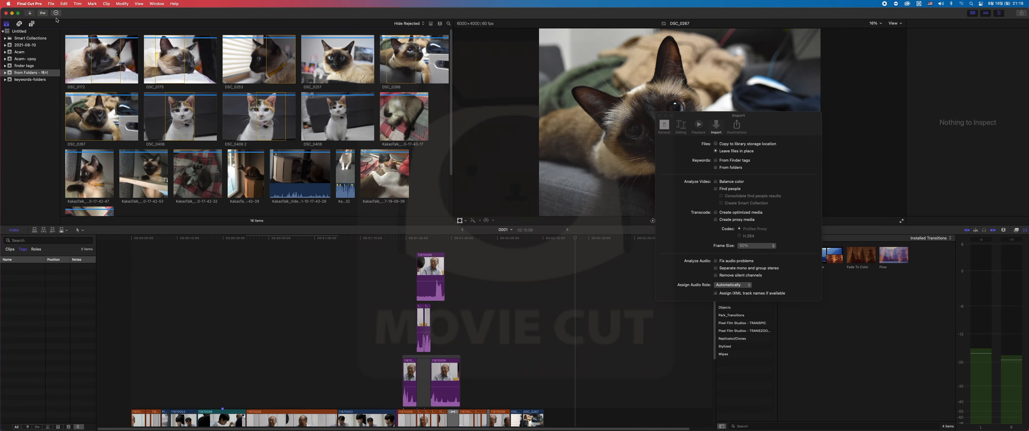
pyautogui.moveTo(674, 32); pyautogui.dragTo(279, 72)
pyautogui.moveTo(751, 116); pyautogui.dragTo(552, 116)
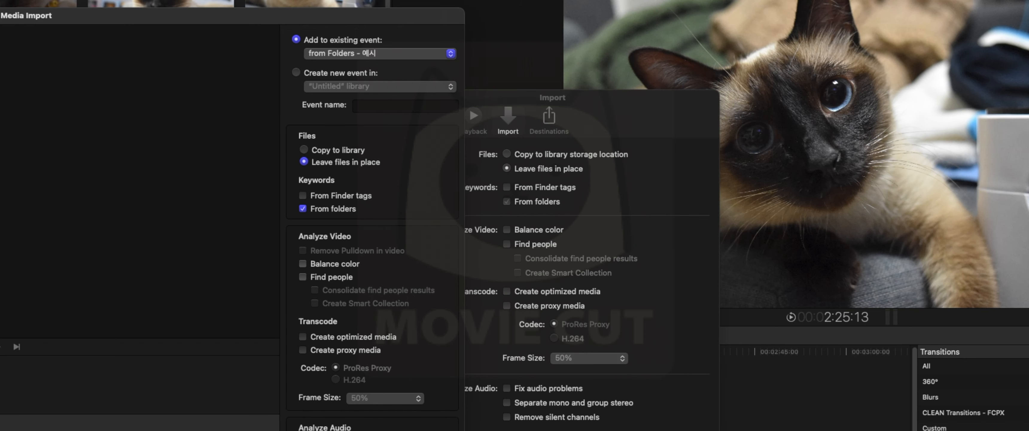
pyautogui.press('Escape')
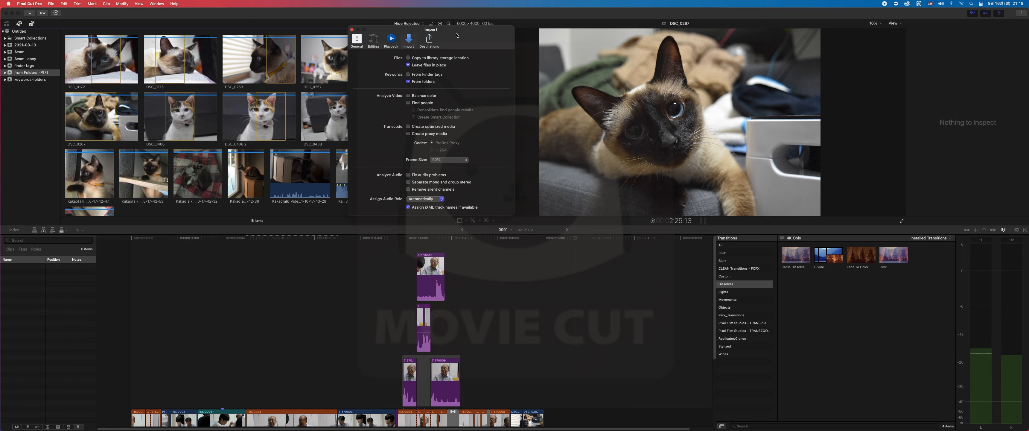
# - Close the preferences, narrow the editing window to uncover the desktop, and place a Finder window showing RAID5's immortal masterpiece folder beside it
pyautogui.click(352, 101)
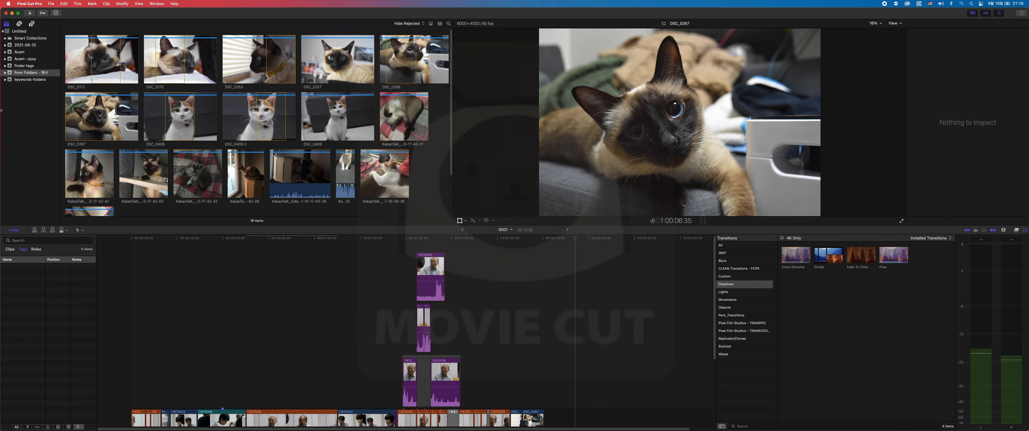
pyautogui.moveTo(1, 111); pyautogui.dragTo(116, 113)
pyautogui.doubleClick(24, 54)
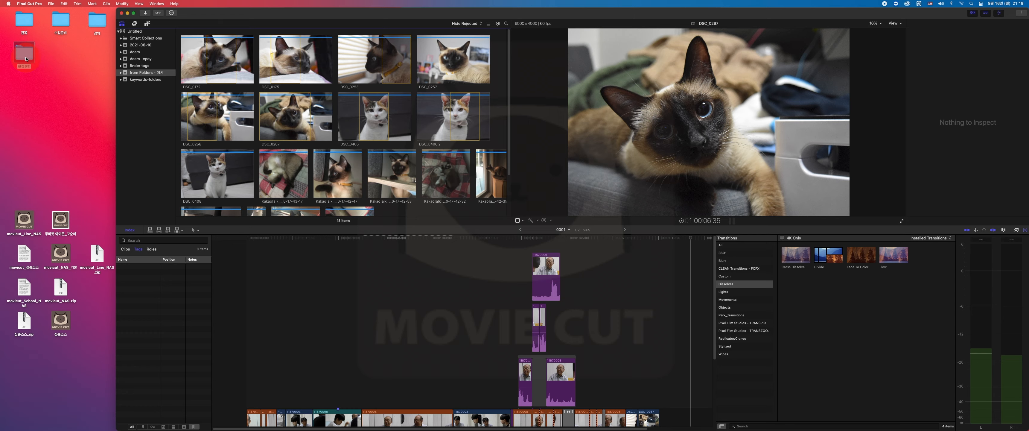
pyautogui.click(102, 55)
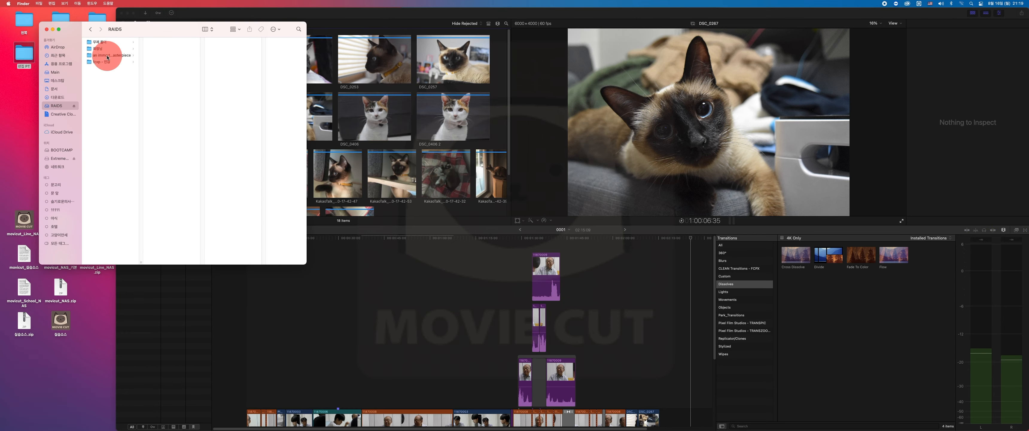
pyautogui.moveTo(160, 29); pyautogui.dragTo(125, 145)
pyautogui.click(138, 103)
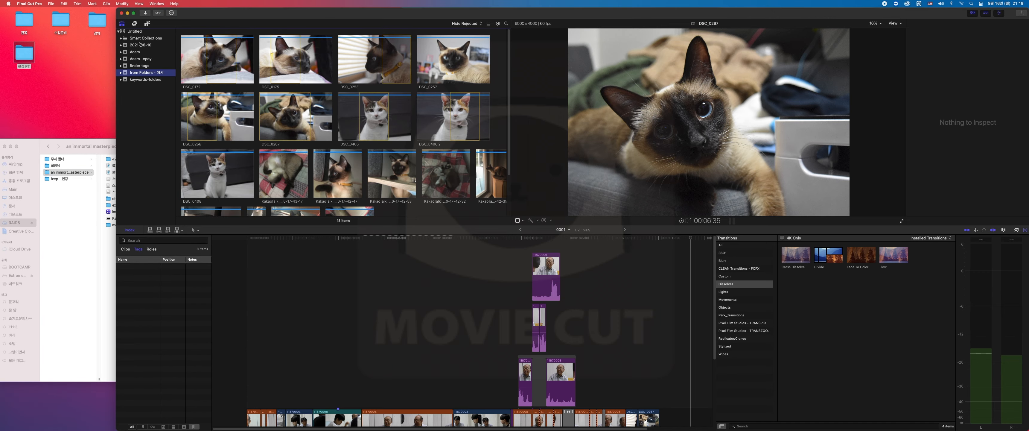
# - Create a new event named drag in the Untitled library
pyautogui.click(135, 31)
pyautogui.rightClick(138, 32)
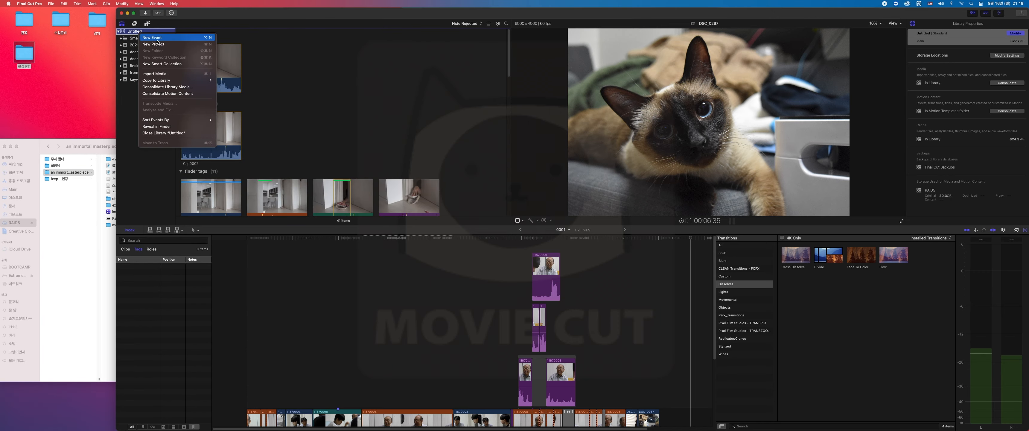
pyautogui.click(157, 40)
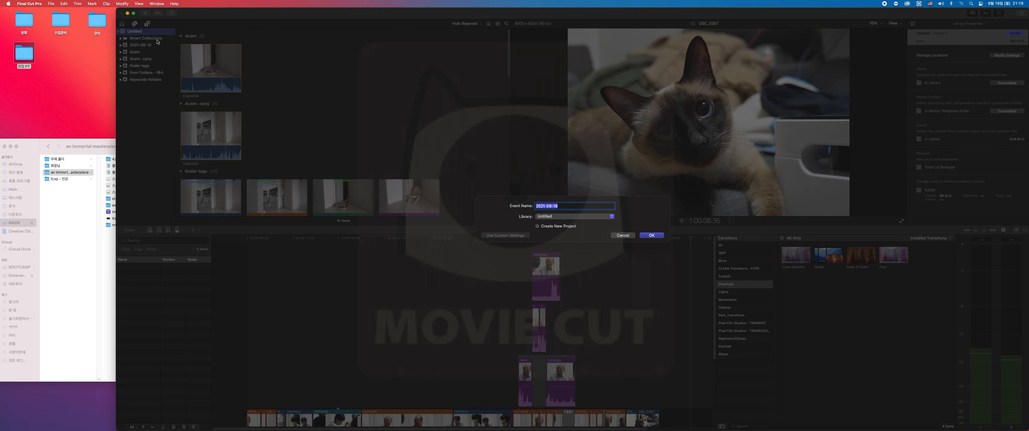
pyautogui.write('m')
pyautogui.press('BackSpace')
pyautogui.write('dr')
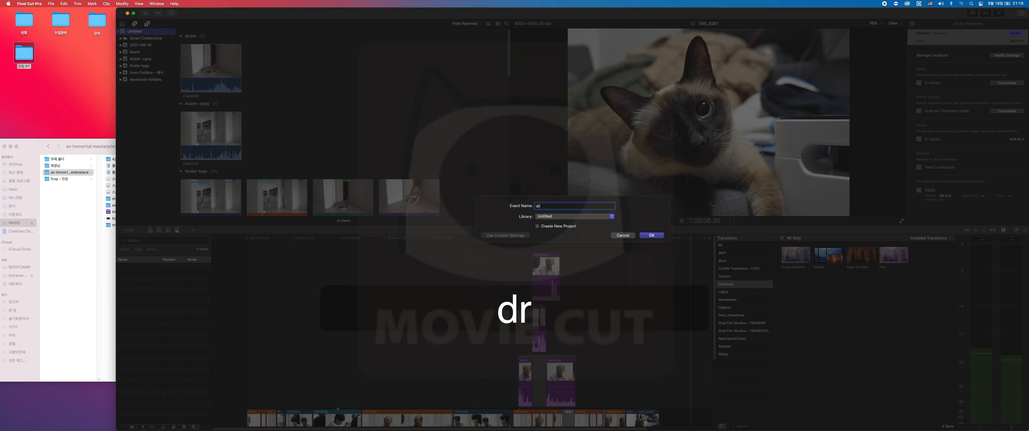
pyautogui.write('ag')
pyautogui.press('Return')
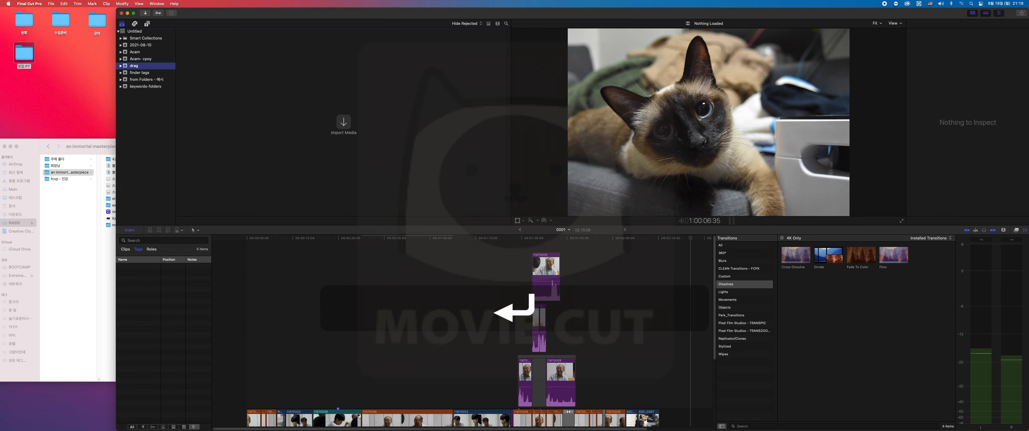
# - Import Clip0002 to Clip0007 from the Acam folder inside 422 into the drag event straight from Finder
pyautogui.click(96, 215)
pyautogui.click(122, 160)
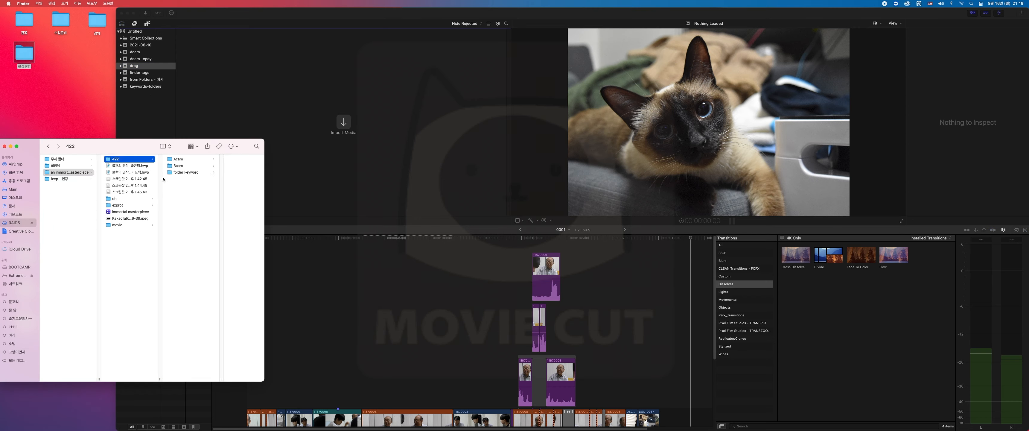
pyautogui.click(178, 159)
pyautogui.click(221, 159)
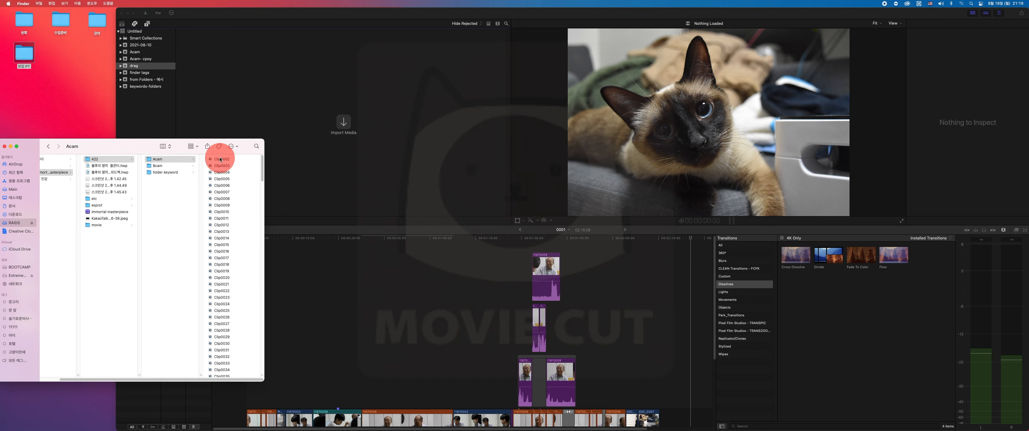
pyautogui.keyDown('shift'); pyautogui.click(156, 192); pyautogui.keyUp('shift')
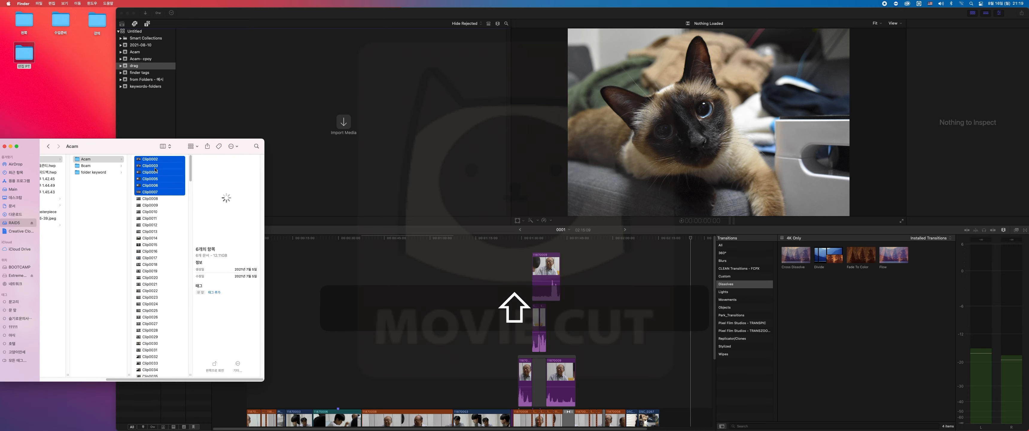
pyautogui.moveTo(155, 170); pyautogui.dragTo(257, 94)
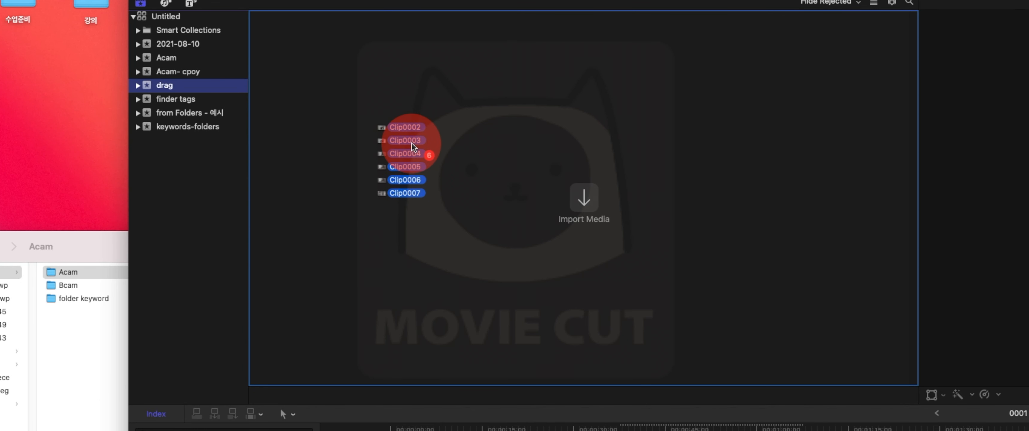
pyautogui.moveTo(411, 142); pyautogui.dragTo(402, 140)
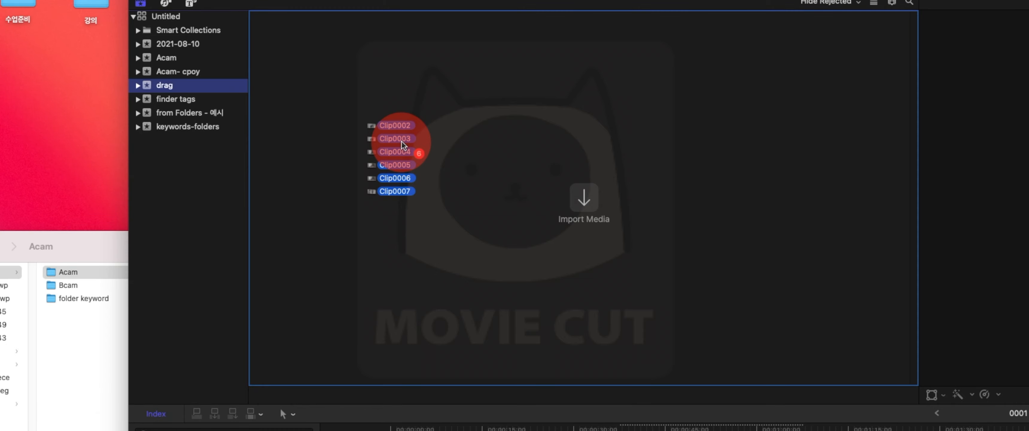
pyautogui.moveTo(401, 141); pyautogui.dragTo(401, 141)
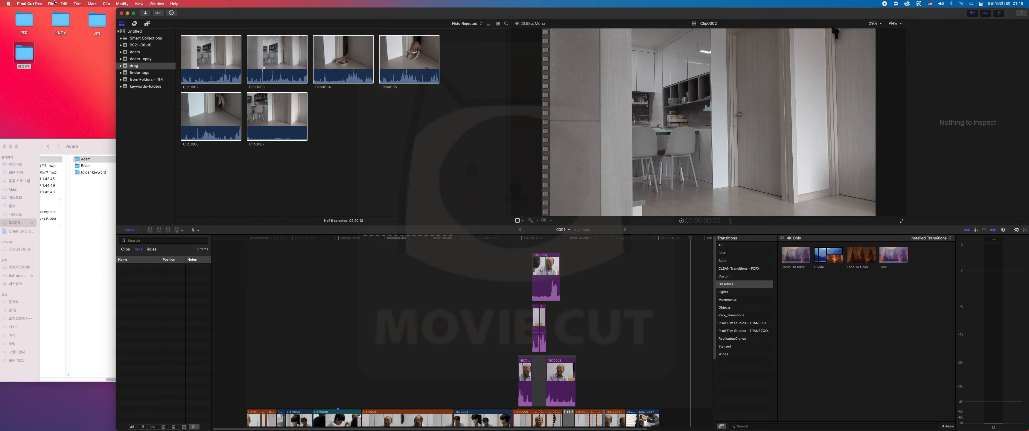
# - Display the Import preferences and import Clip0008 to Clip0011 from Finder's Acam folder into the drag event, trying the copy modifier during the transfer
pyautogui.click(36, 3)
pyautogui.click(40, 18)
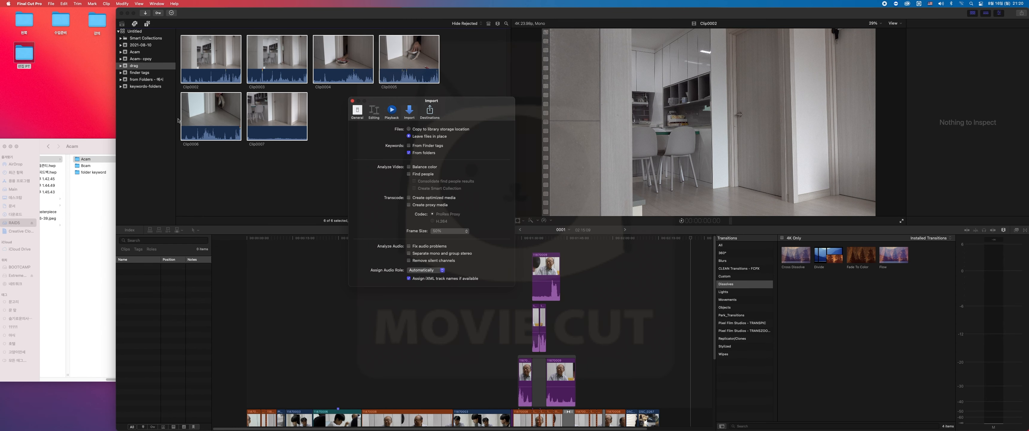
pyautogui.click(114, 151)
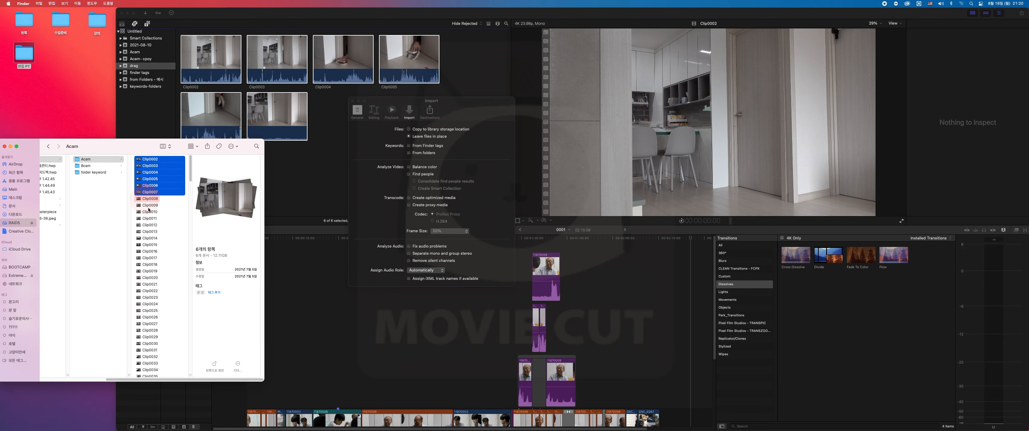
pyautogui.click(150, 198)
pyautogui.keyDown('shift'); pyautogui.click(148, 219); pyautogui.keyUp('shift')
pyautogui.moveTo(140, 146); pyautogui.dragTo(116, 186)
pyautogui.moveTo(123, 238); pyautogui.dragTo(282, 158)
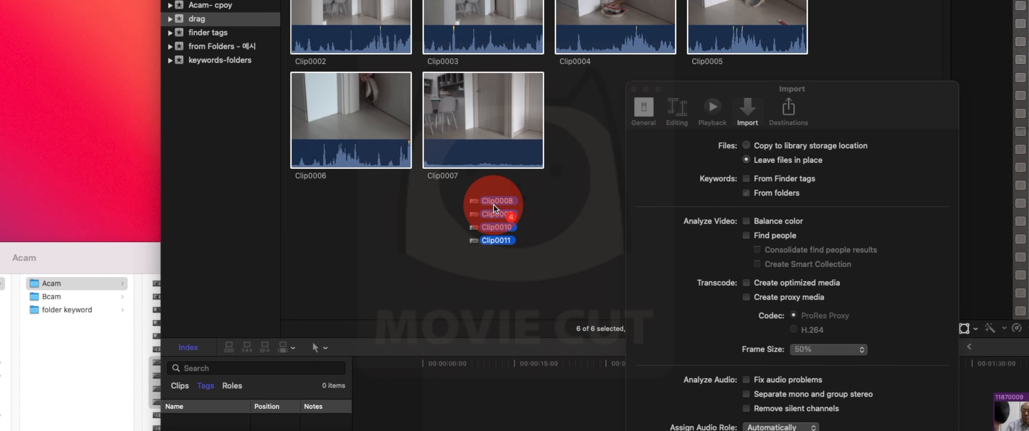
pyautogui.moveTo(494, 205); pyautogui.dragTo(446, 211)
pyautogui.press('alt')
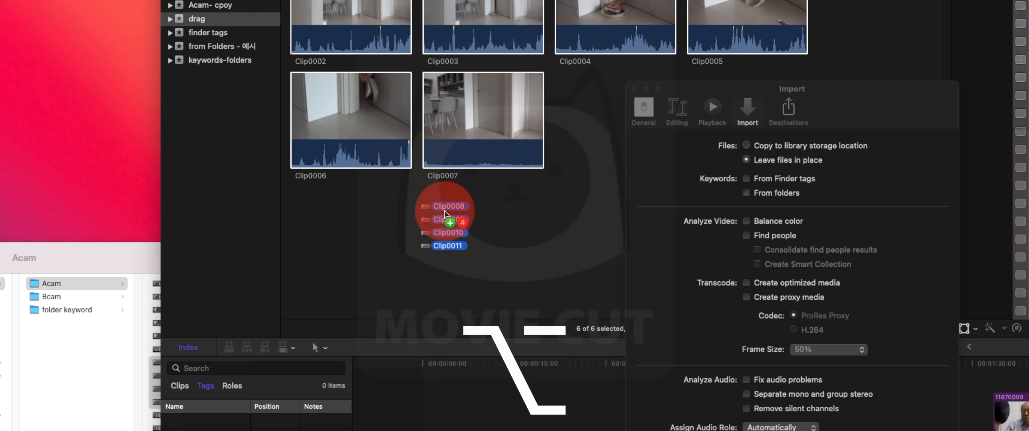
pyautogui.moveTo(446, 214); pyautogui.dragTo(447, 212)
pyautogui.press('alt')
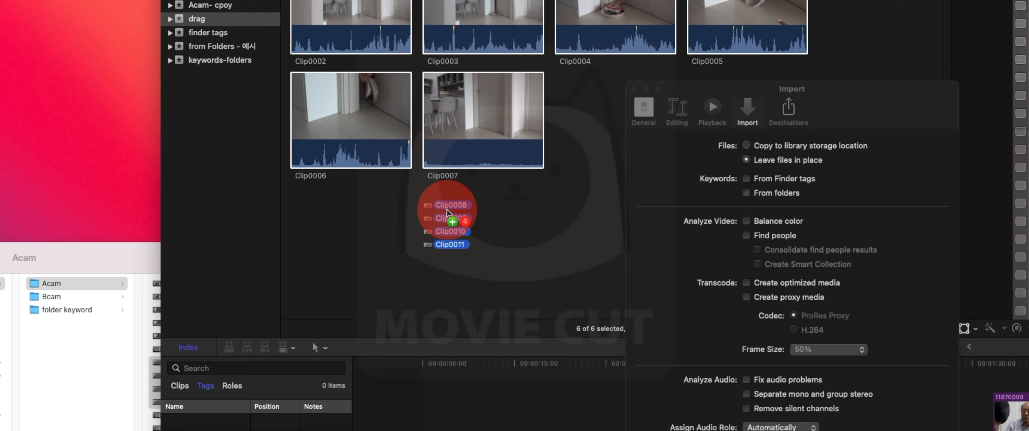
pyautogui.moveTo(445, 212); pyautogui.dragTo(535, 176)
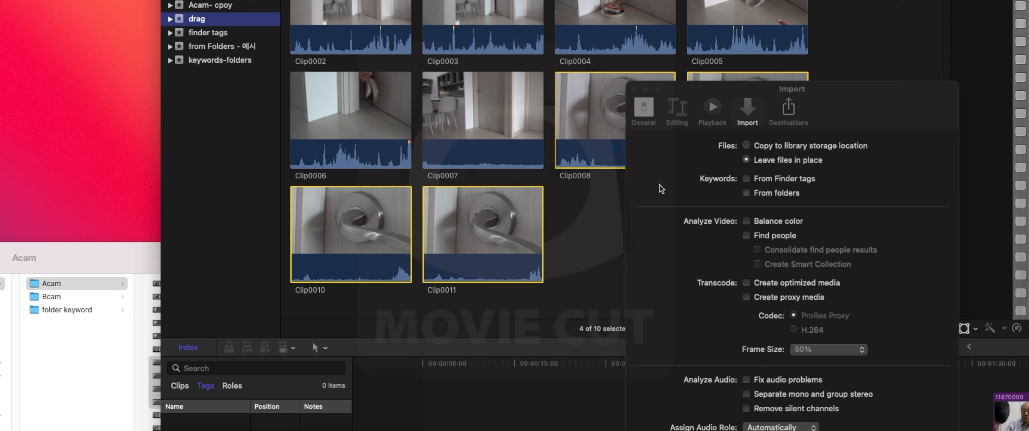
# - Import the whole Bcam folder from Finder into the drag event and show its Bcam keyword collection
pyautogui.click(757, 185)
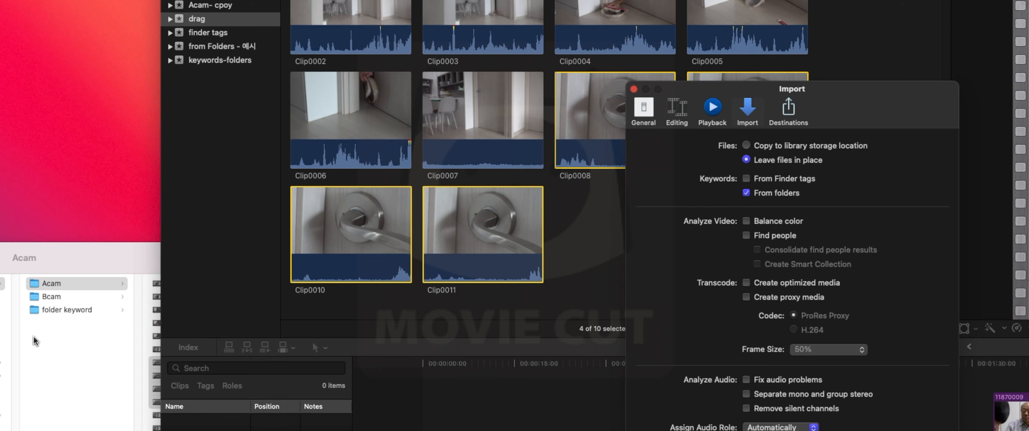
pyautogui.click(56, 314)
pyautogui.click(56, 300)
pyautogui.moveTo(36, 297); pyautogui.dragTo(586, 238)
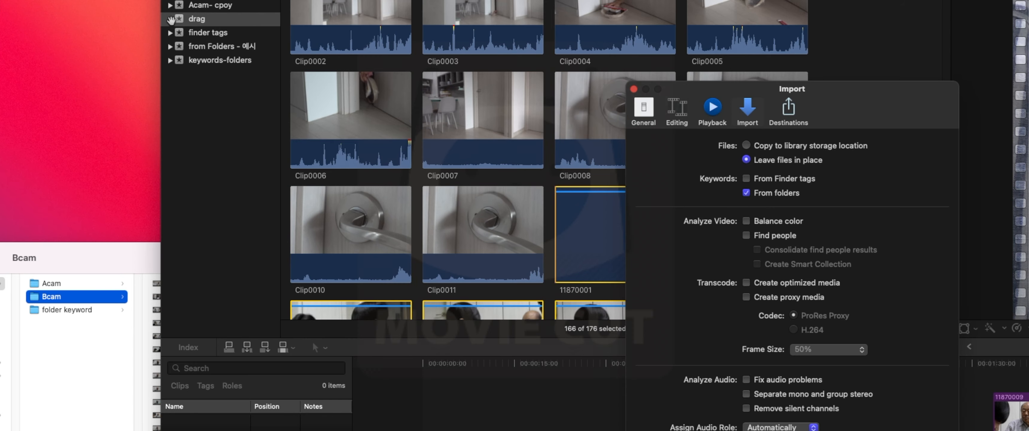
pyautogui.click(170, 19)
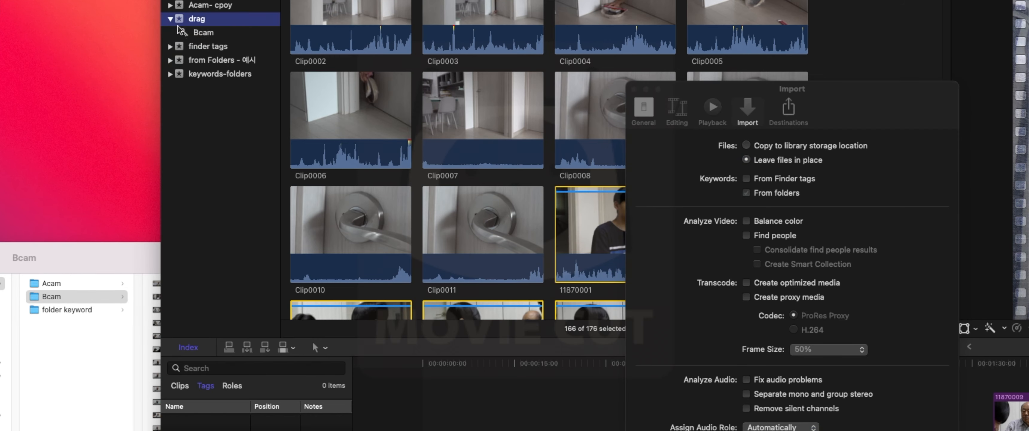
pyautogui.click(195, 35)
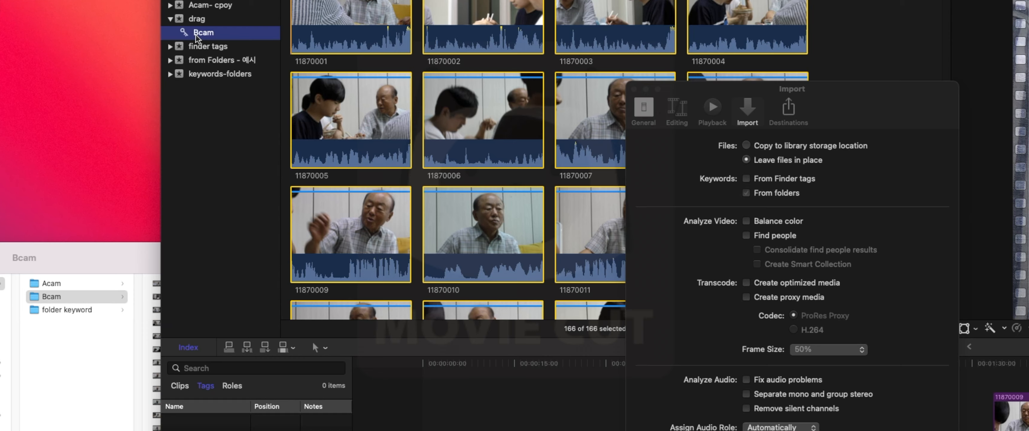
pyautogui.click(641, 183)
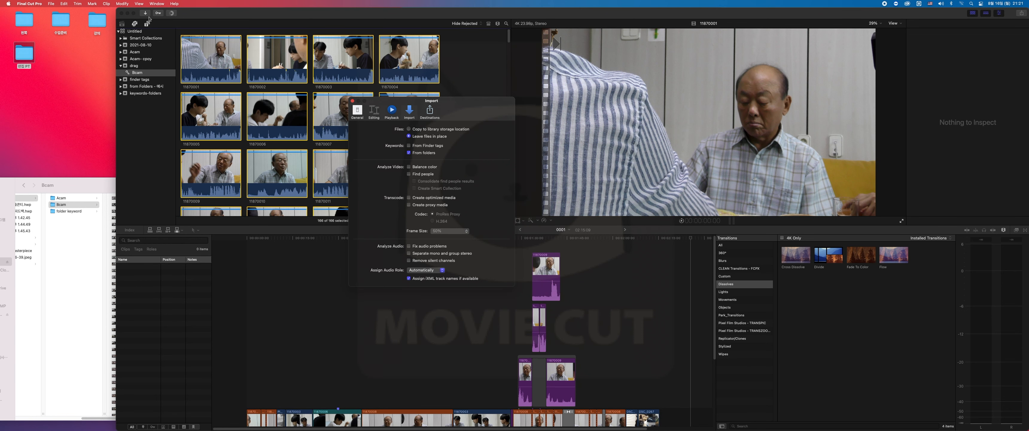
# - Review the settings in the Media Import window, close it, and check the progress of the Background Tasks
pyautogui.click(148, 14)
pyautogui.click(148, 13)
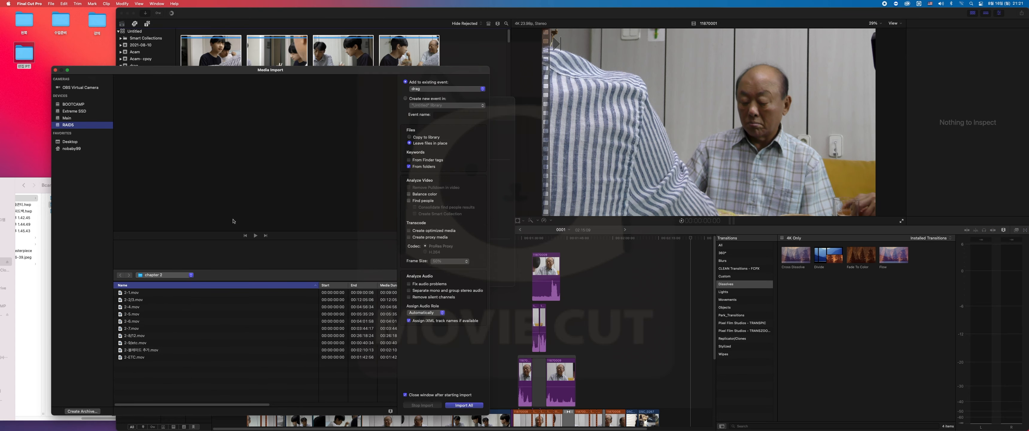
pyautogui.click(222, 233)
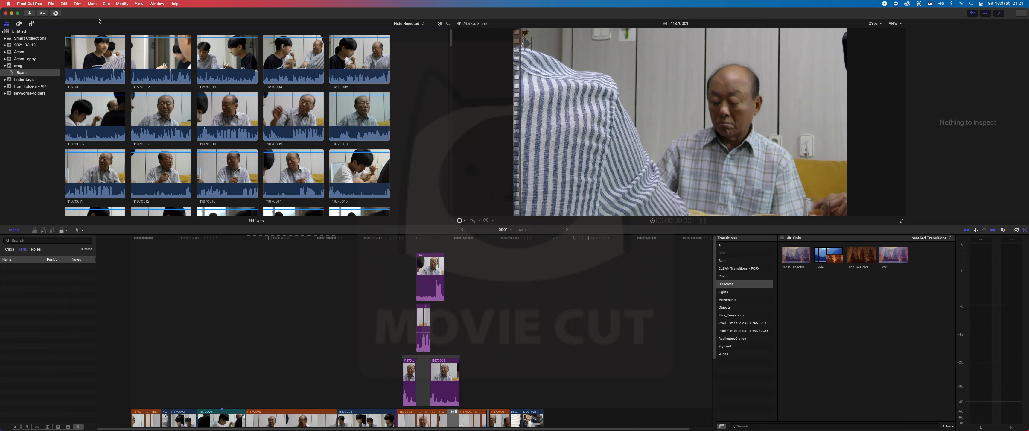
pyautogui.click(55, 13)
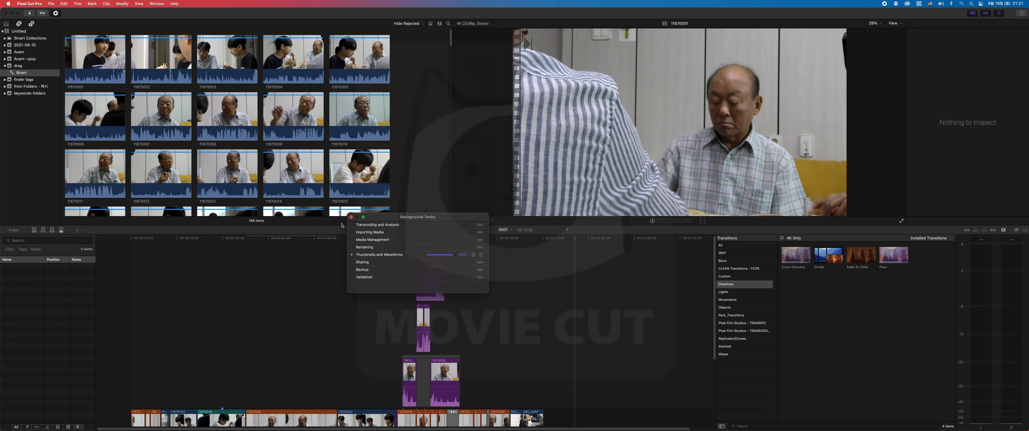
pyautogui.click(352, 217)
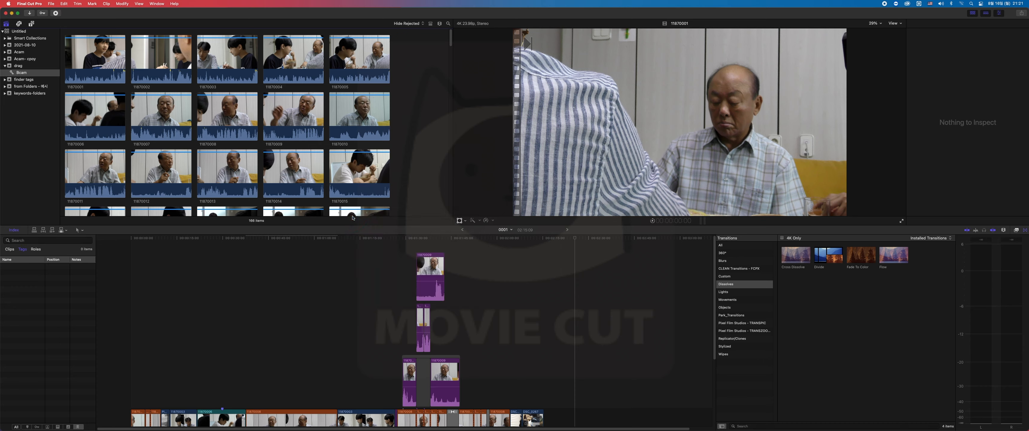
# - Open the recent library 인강 alongside the Untitled library
pyautogui.scroll(-5, 404, 327)
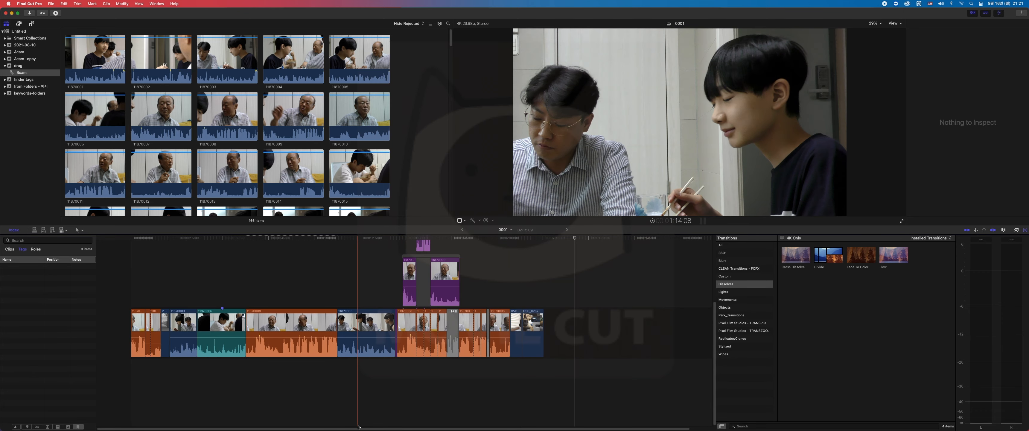
pyautogui.moveTo(561, 423)
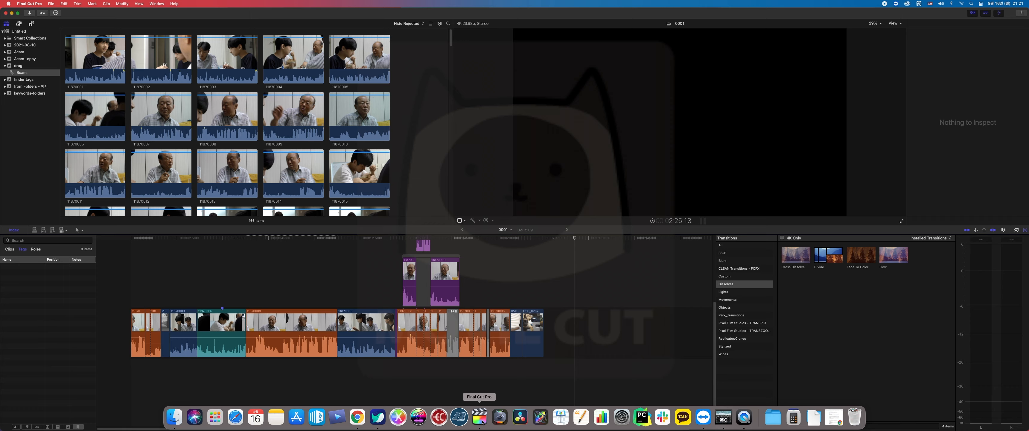
pyautogui.rightClick(482, 422)
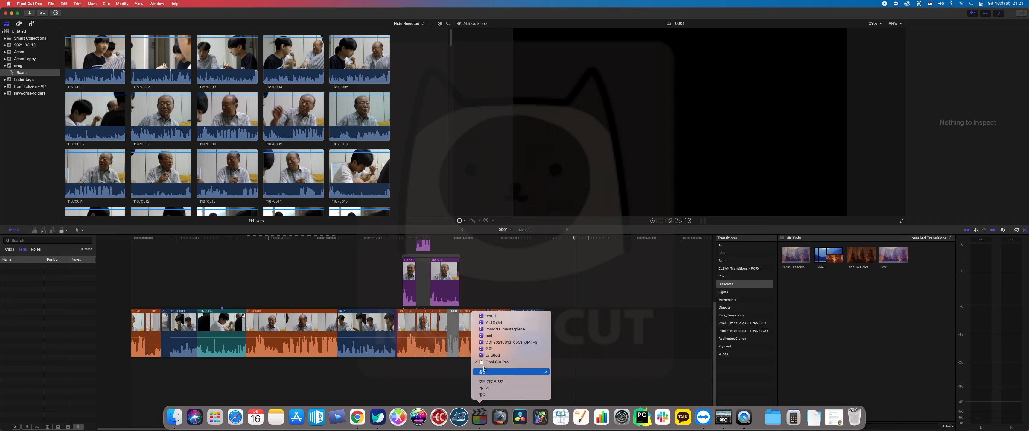
pyautogui.click(487, 349)
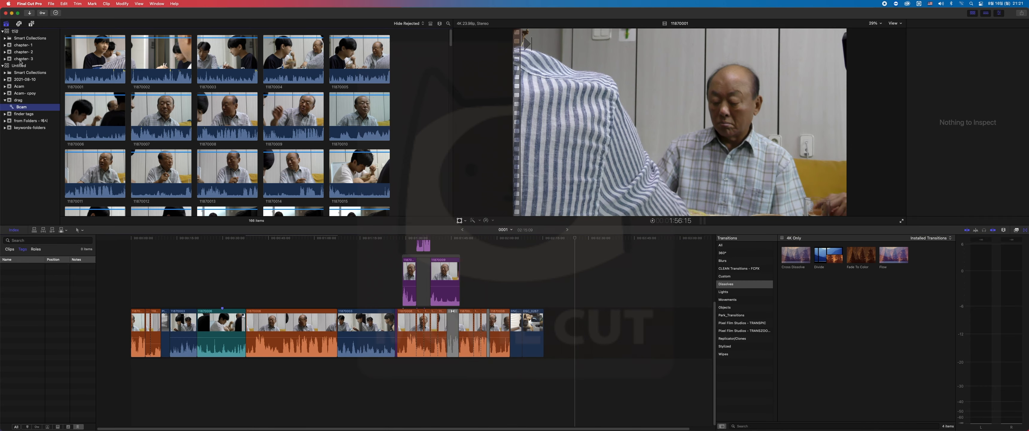
# - Browse the contents of the Untitled library's Smart Collections and its Acam event
pyautogui.click(20, 60)
pyautogui.click(20, 72)
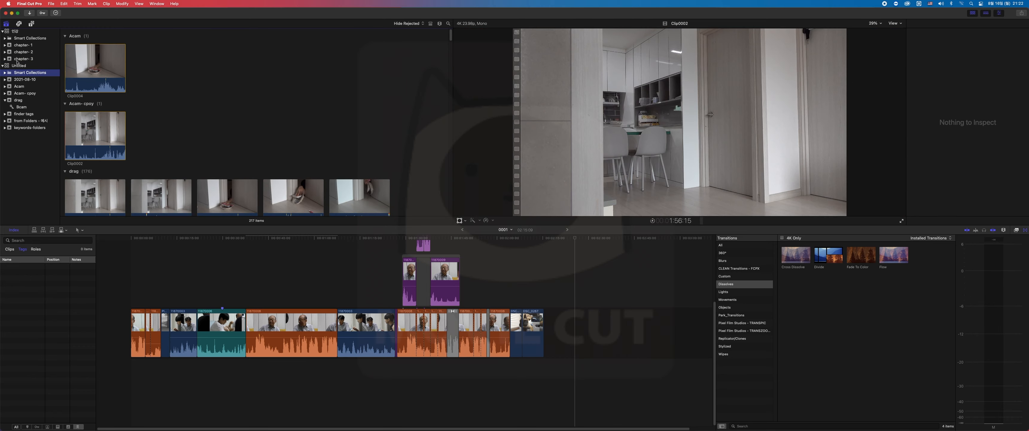
pyautogui.click(17, 66)
pyautogui.click(20, 79)
pyautogui.click(19, 87)
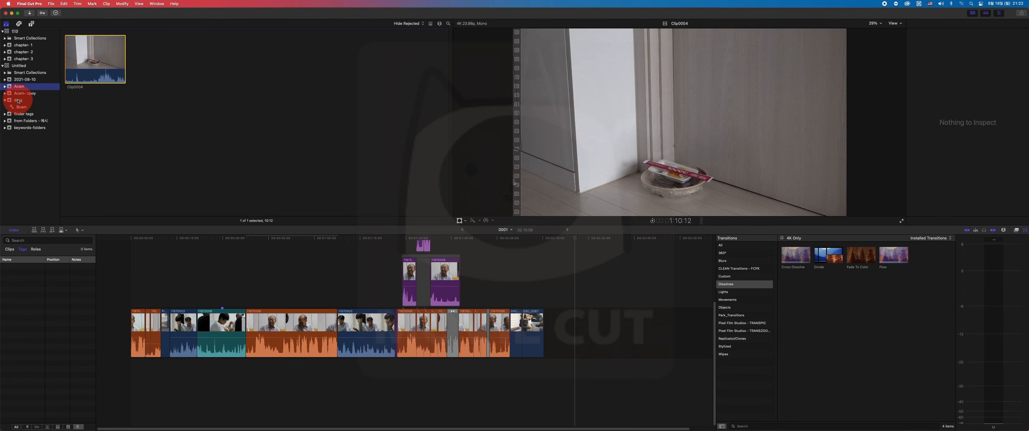
# - Try to copy the drag event from the Untitled library into the 인강 library
pyautogui.click(18, 100)
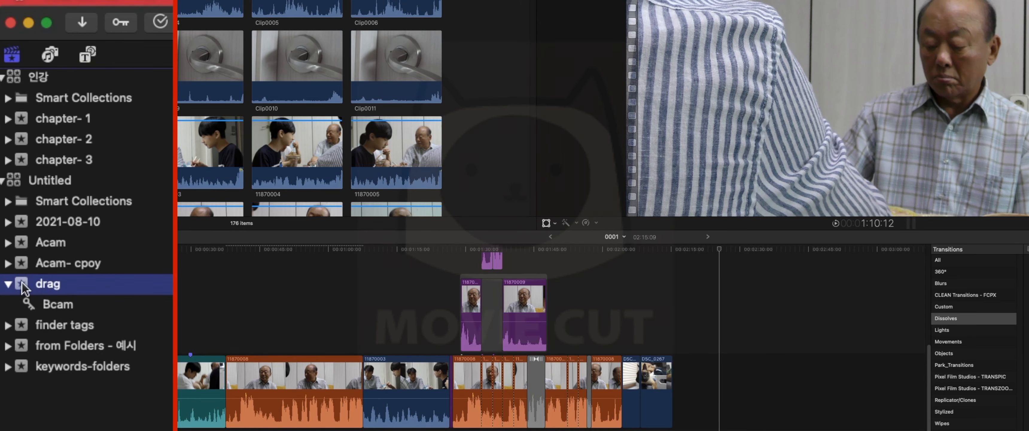
pyautogui.moveTo(18, 287); pyautogui.dragTo(14, 86)
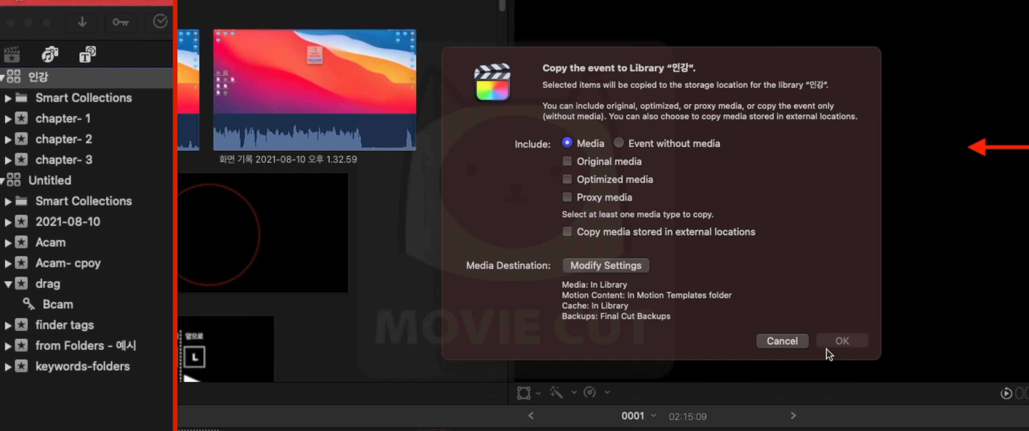
pyautogui.click(789, 343)
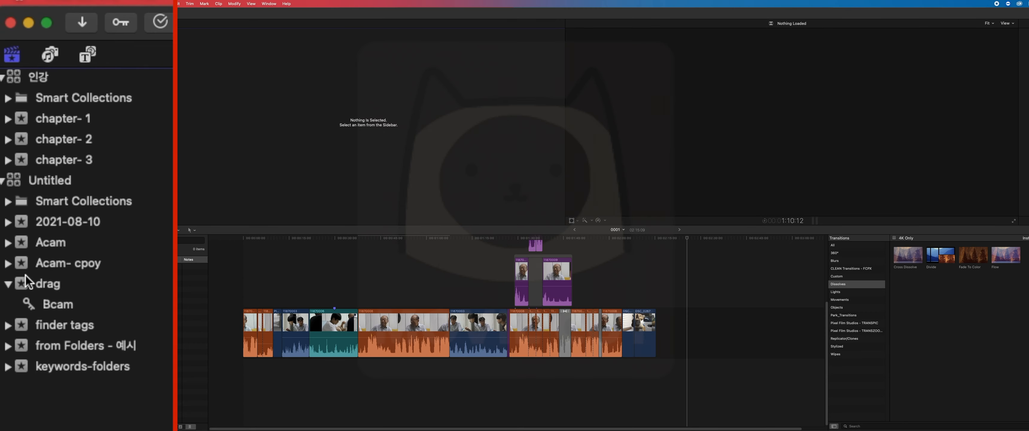
pyautogui.moveTo(24, 285); pyautogui.dragTo(25, 82)
pyautogui.press('alt')
pyautogui.press('ctrl')
pyautogui.press('ctrl')
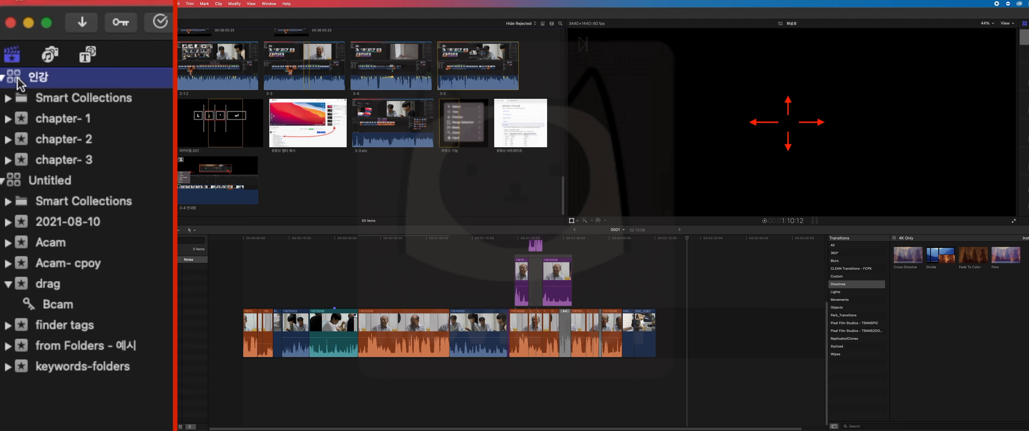
# - Try to bring the YouTube chapter example clip from the chapter- 3 event into the drag event and look for it there
pyautogui.click(192, 140)
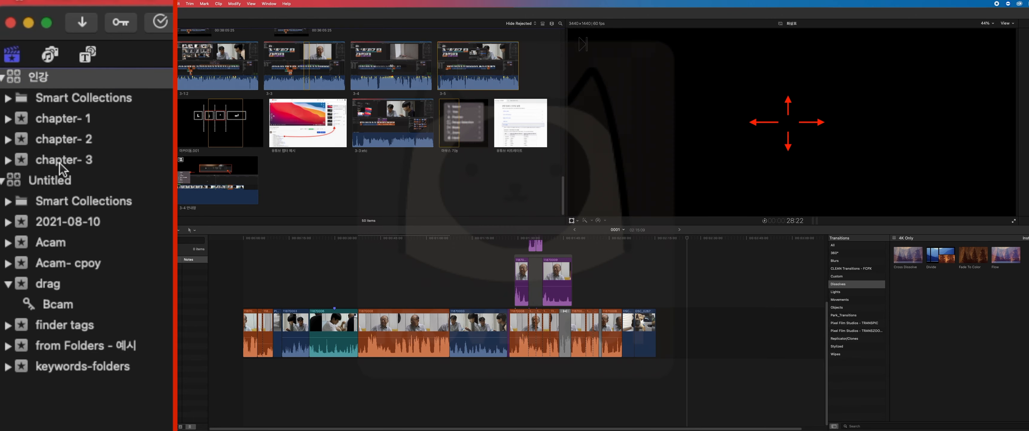
pyautogui.click(56, 153)
pyautogui.moveTo(309, 170); pyautogui.dragTo(64, 281)
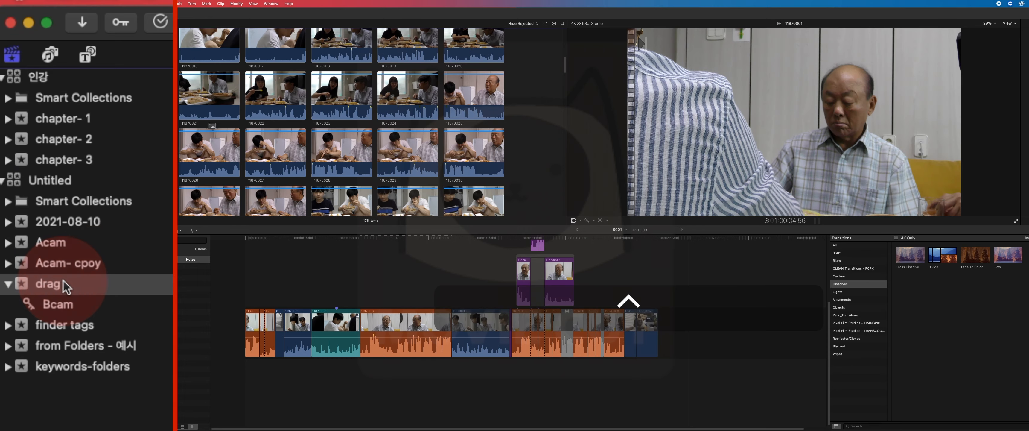
pyautogui.scroll(-10, 376, 139)
pyautogui.scroll(-15, 375, 139)
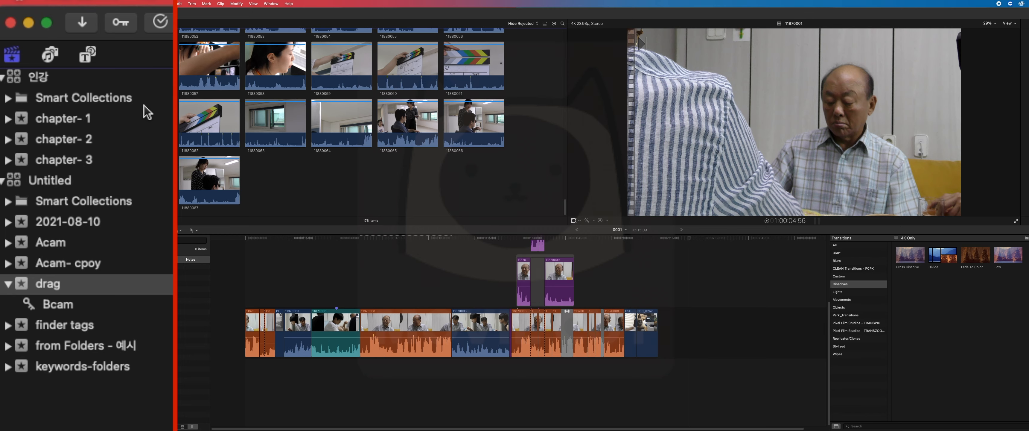
# - Try to bring the second Chapter 03 project from the chapter- 3 event into the drag event and look for it there
pyautogui.click(125, 161)
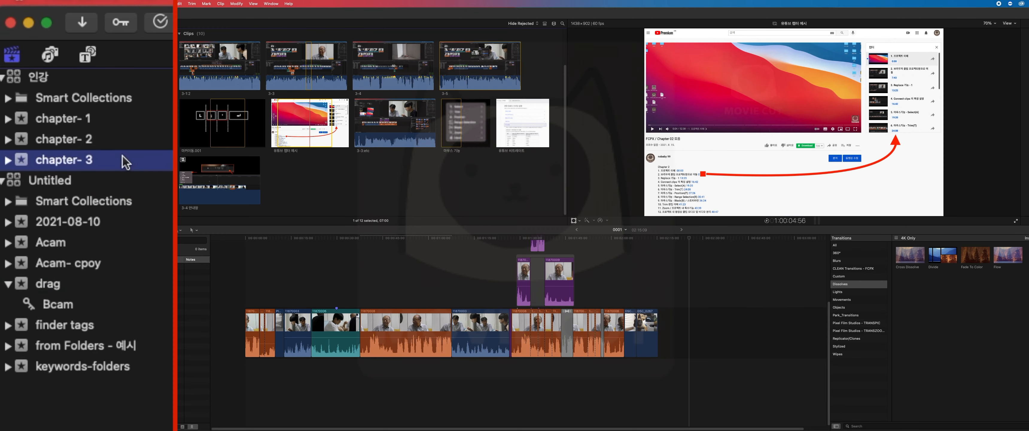
pyautogui.click(290, 124)
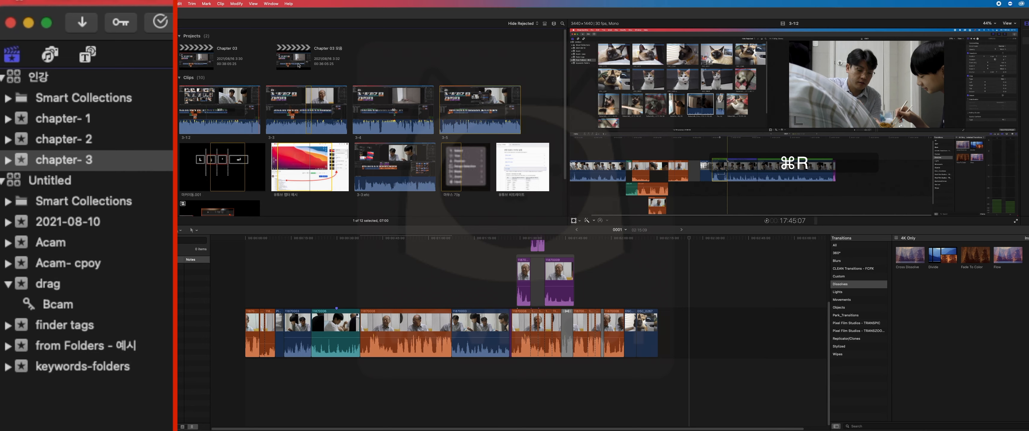
pyautogui.click(298, 65)
pyautogui.moveTo(298, 64); pyautogui.dragTo(55, 282)
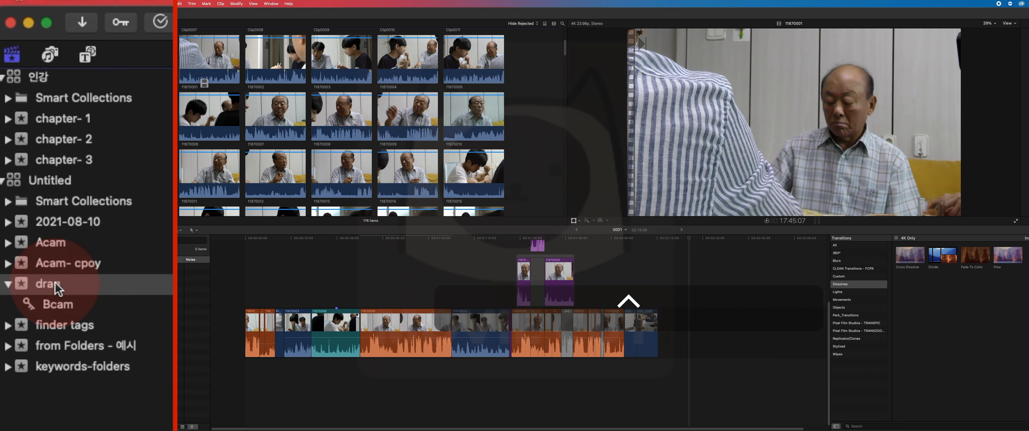
pyautogui.scroll(-10, 303, 118)
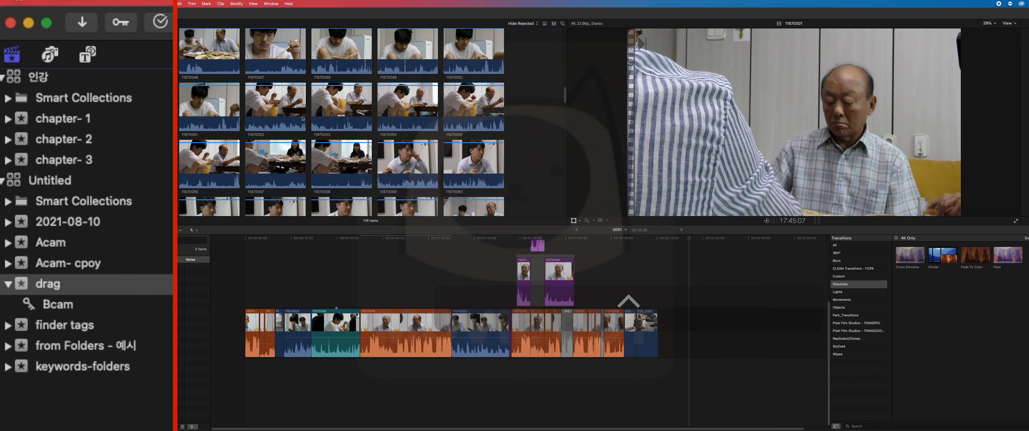
pyautogui.scroll(-20, 302, 118)
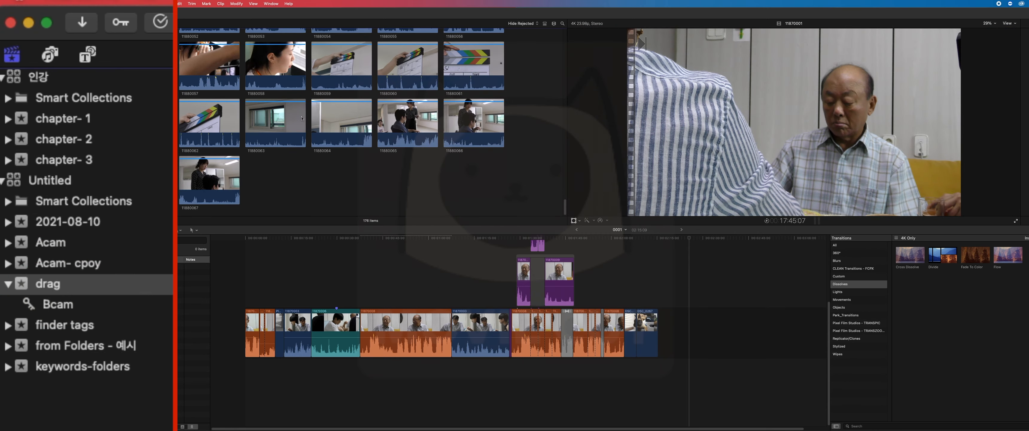
pyautogui.scroll(20, 302, 118)
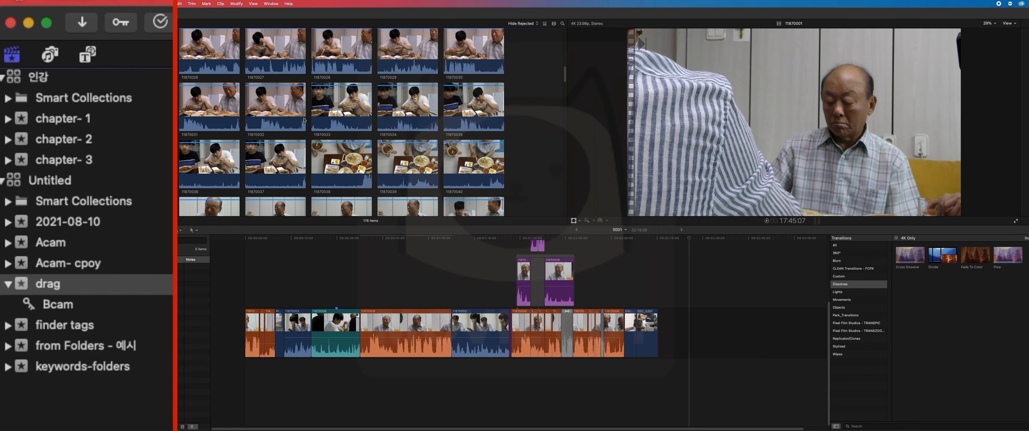
pyautogui.scroll(10, 304, 120)
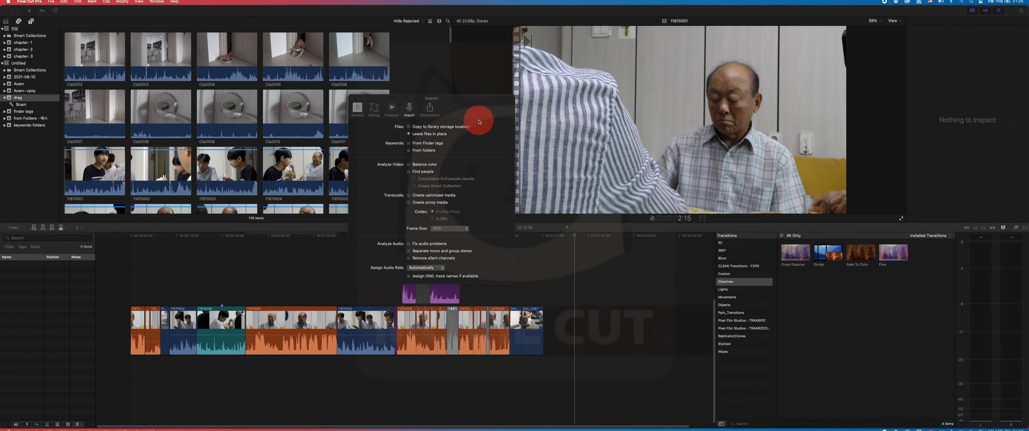
# - Switch the preferences from Import to Destinations, review the destination list, and close the window
pyautogui.click(479, 121)
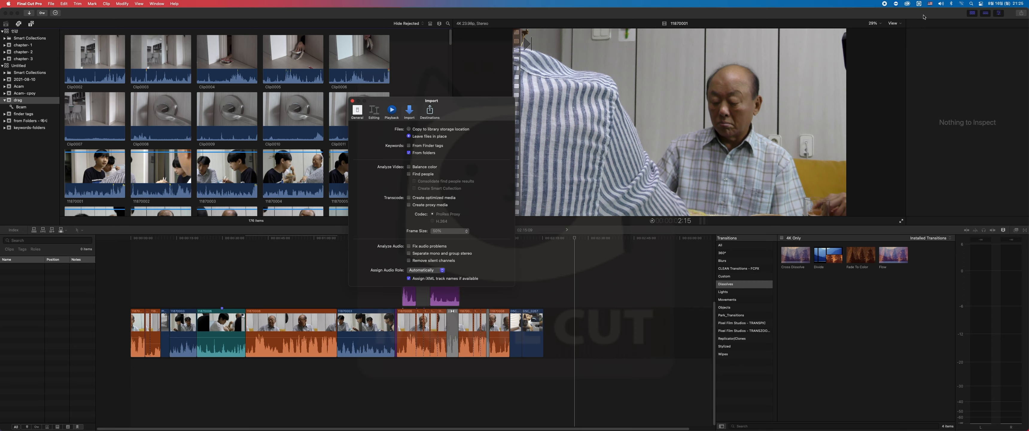
pyautogui.click(437, 117)
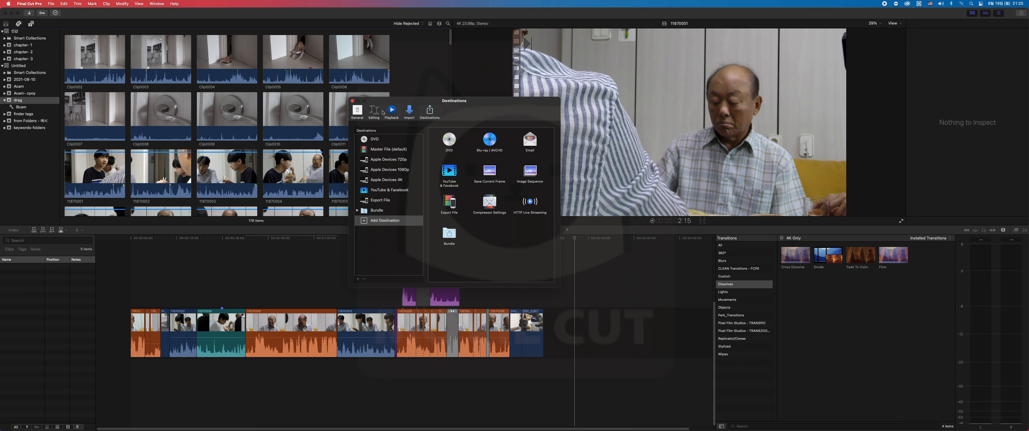
pyautogui.click(352, 101)
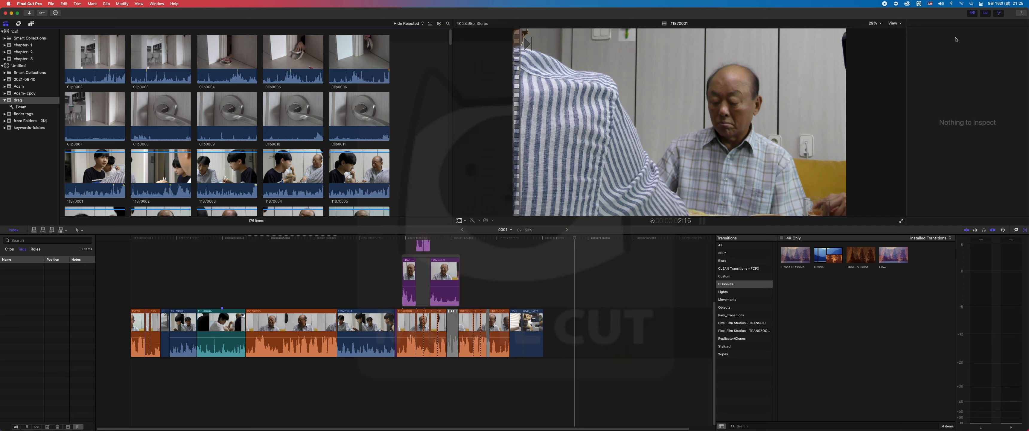
# - Show the project's share destinations and open the Destinations preferences through Add Destination
pyautogui.click(1021, 13)
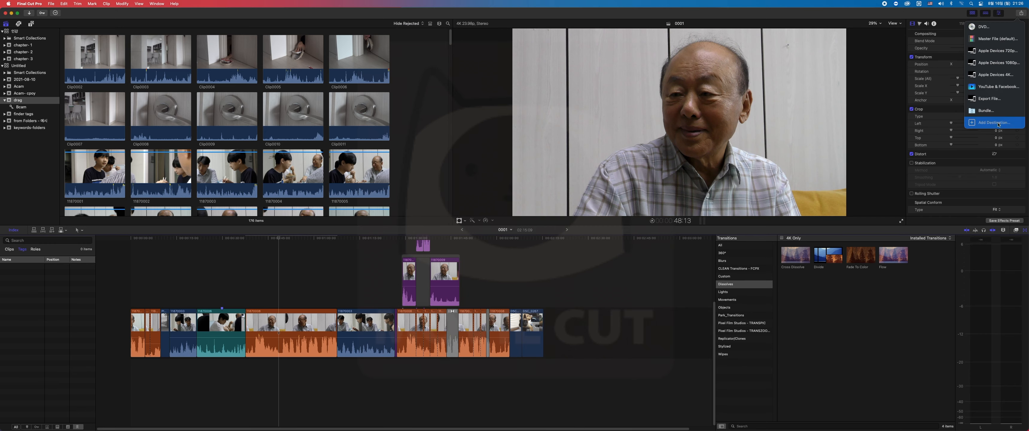
pyautogui.click(997, 124)
pyautogui.moveTo(536, 112)
pyautogui.mouseDown()
pyautogui.moveTo(510, 87)
pyautogui.moveTo(540, 113)
pyautogui.mouseUp()
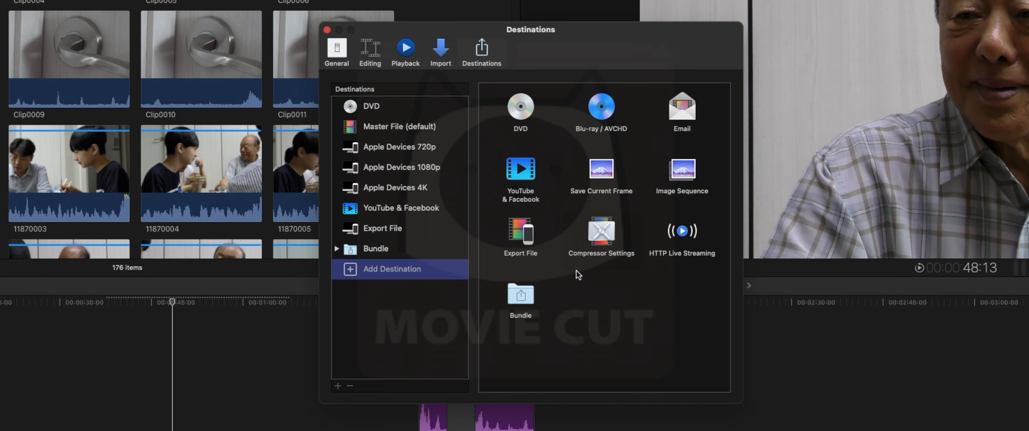
pyautogui.click(470, 223)
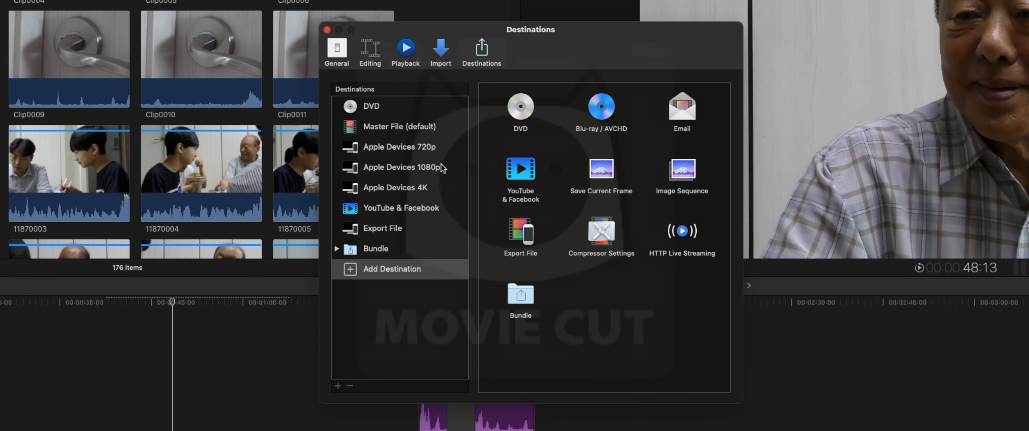
# - Add a second YouTube & Facebook entry below Apple Devices 4K in the destinations list and remove it again
pyautogui.moveTo(512, 176); pyautogui.dragTo(382, 187)
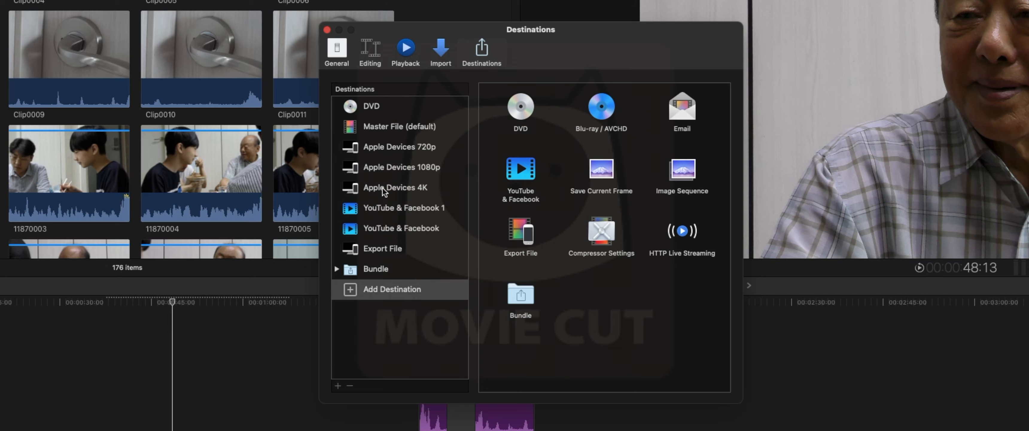
pyautogui.click(381, 212)
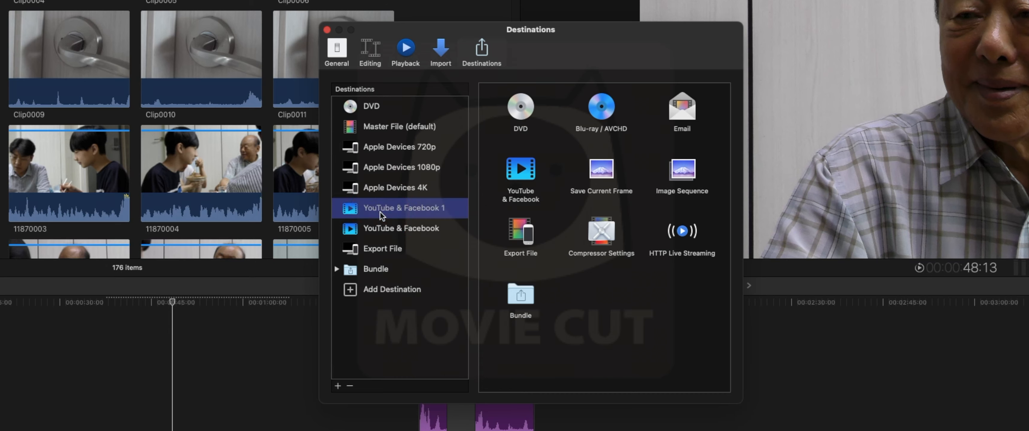
pyautogui.click(352, 386)
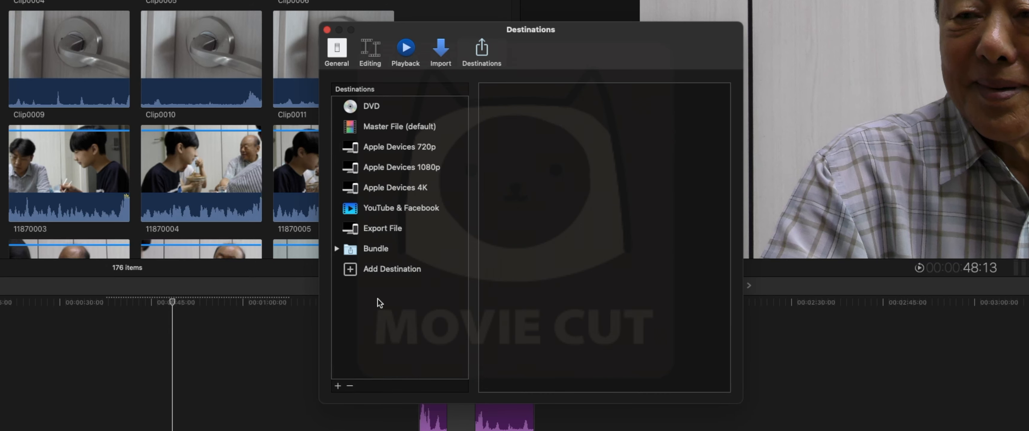
# - Review the settings of the YouTube & Facebook, Export File, Master File and Apple Devices destinations, ending on the Add Destination choices
pyautogui.click(377, 210)
pyautogui.click(381, 228)
pyautogui.click(408, 147)
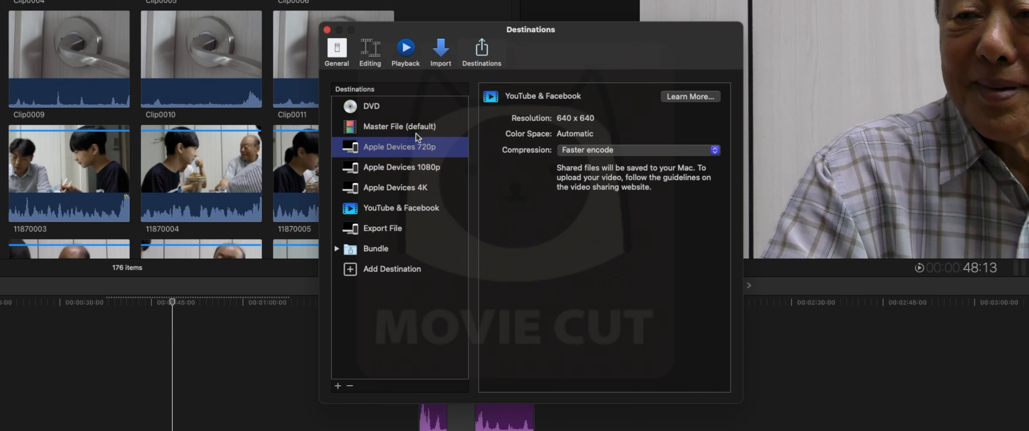
pyautogui.click(416, 130)
pyautogui.click(412, 167)
pyautogui.click(411, 188)
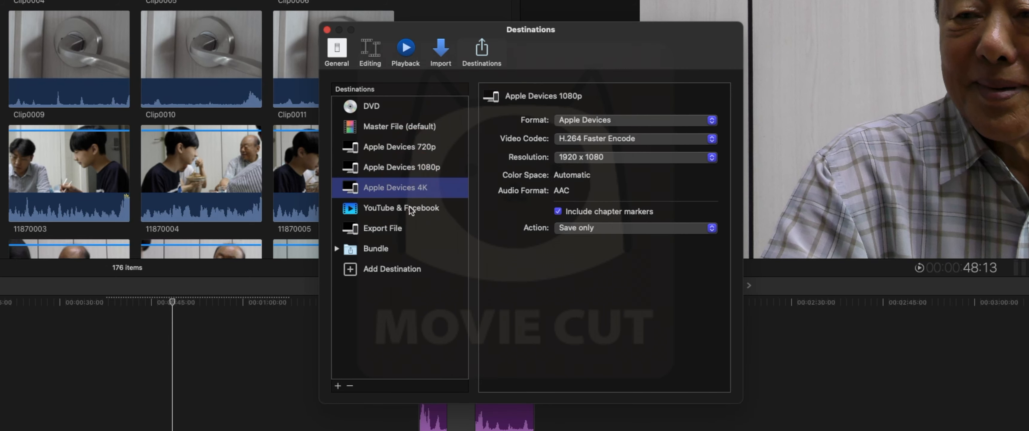
pyautogui.click(391, 269)
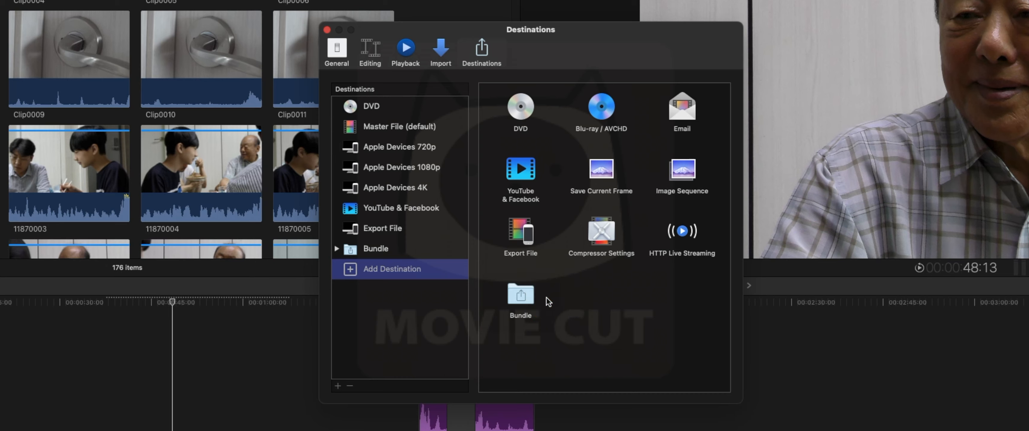
# - Add a new Bundle above the existing one in the destinations list and name it 인강제출용
pyautogui.moveTo(526, 291); pyautogui.dragTo(392, 244)
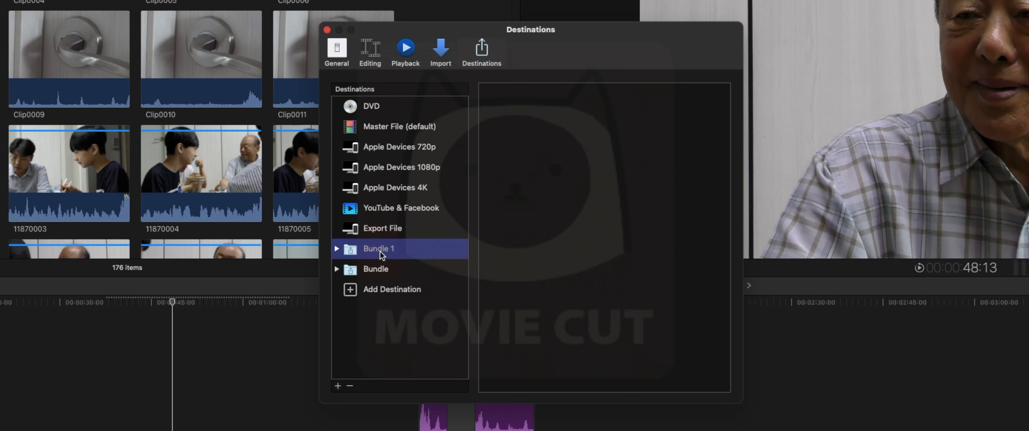
pyautogui.click(380, 251)
pyautogui.write('cnf')
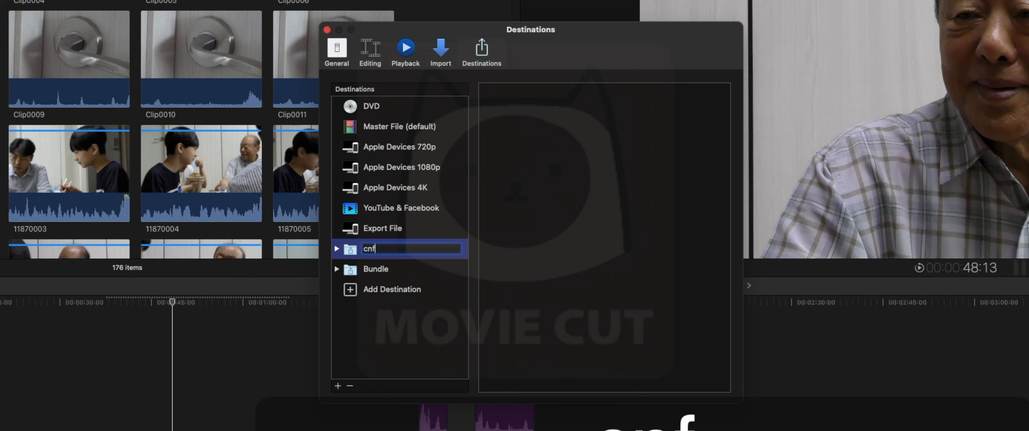
pyautogui.press('BackSpace')
pyautogui.hotkey('ctrl', 'space')
pyautogui.write('인')
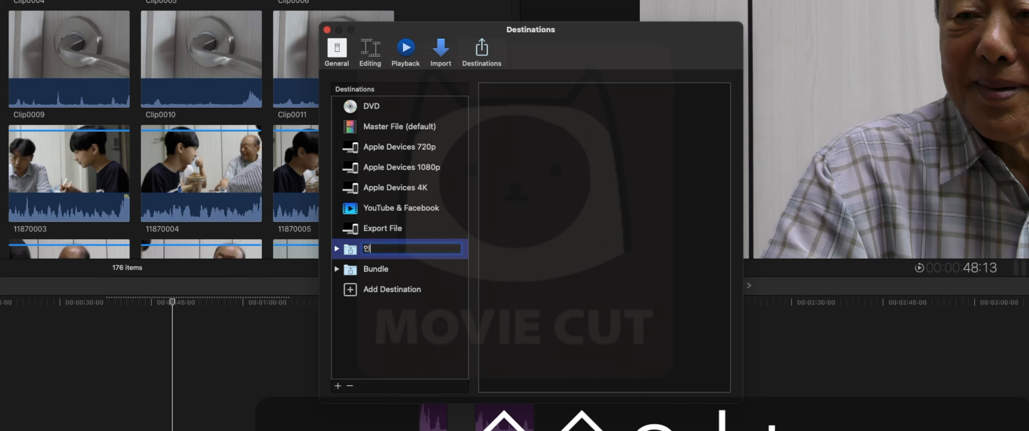
pyautogui.write('강제출용')
pyautogui.press('Return')
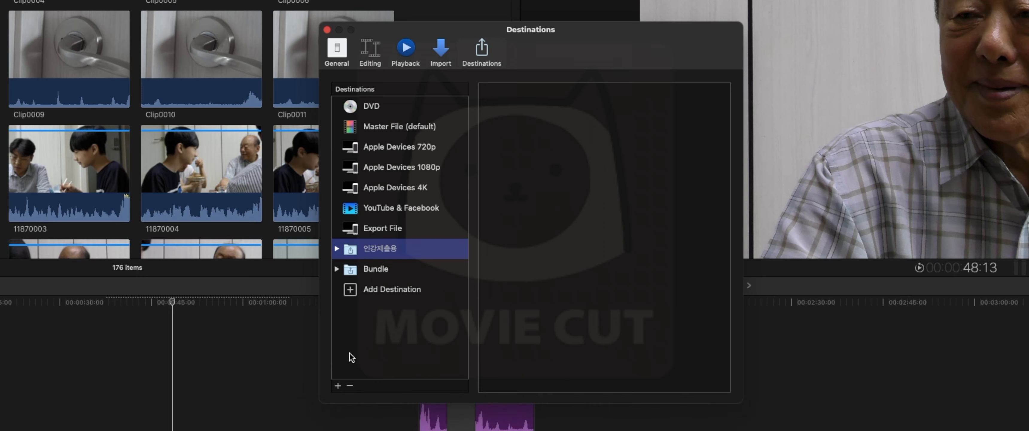
# - Add Export File, Email, and YouTube & Facebook destinations to the 인강제출용 bundle and close the settings window
pyautogui.click(373, 291)
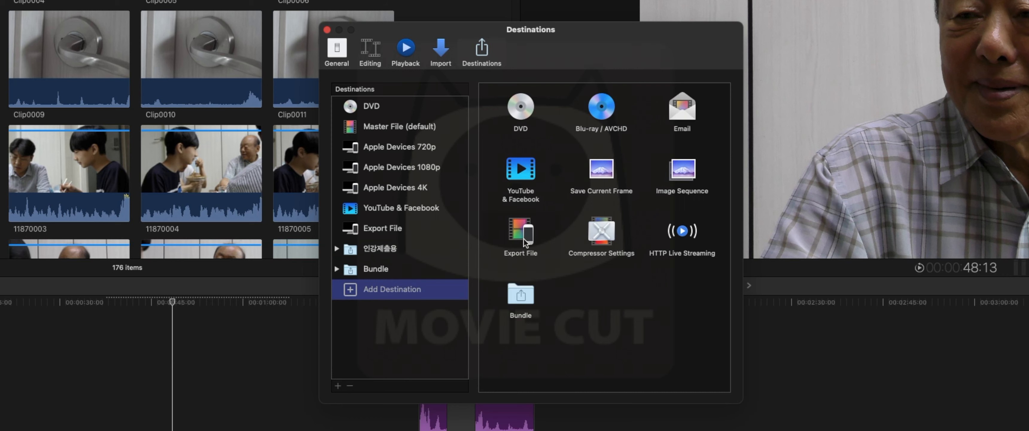
pyautogui.moveTo(524, 242); pyautogui.dragTo(412, 248)
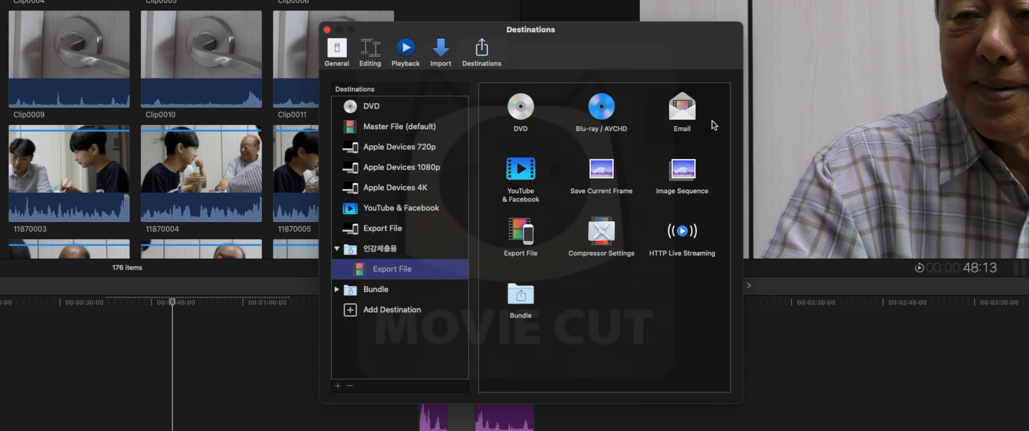
pyautogui.moveTo(682, 95); pyautogui.dragTo(403, 249)
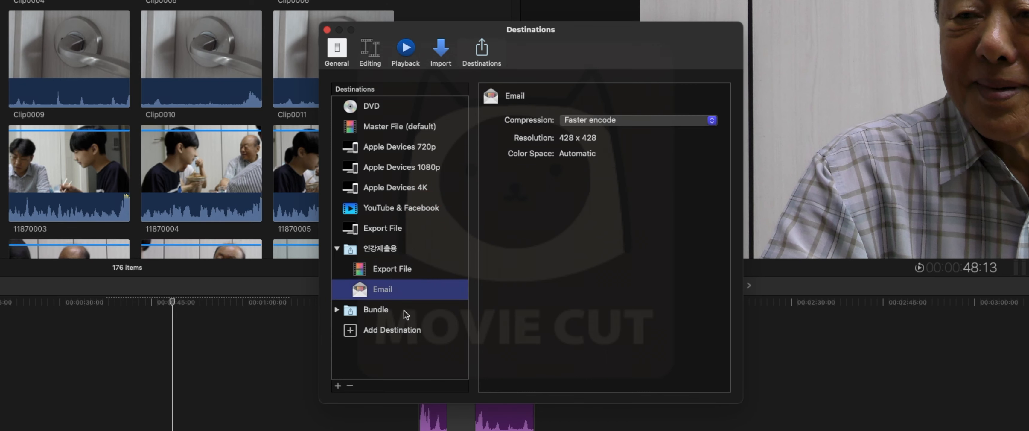
pyautogui.click(385, 330)
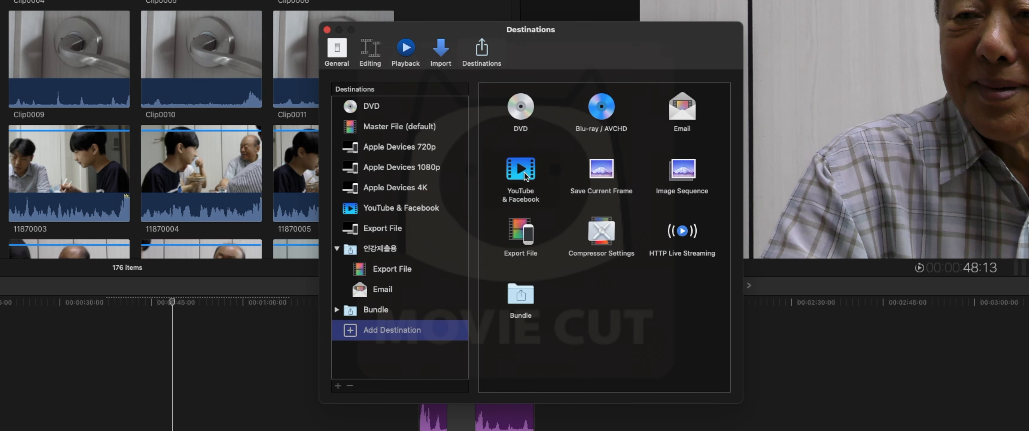
pyautogui.moveTo(525, 172); pyautogui.dragTo(400, 250)
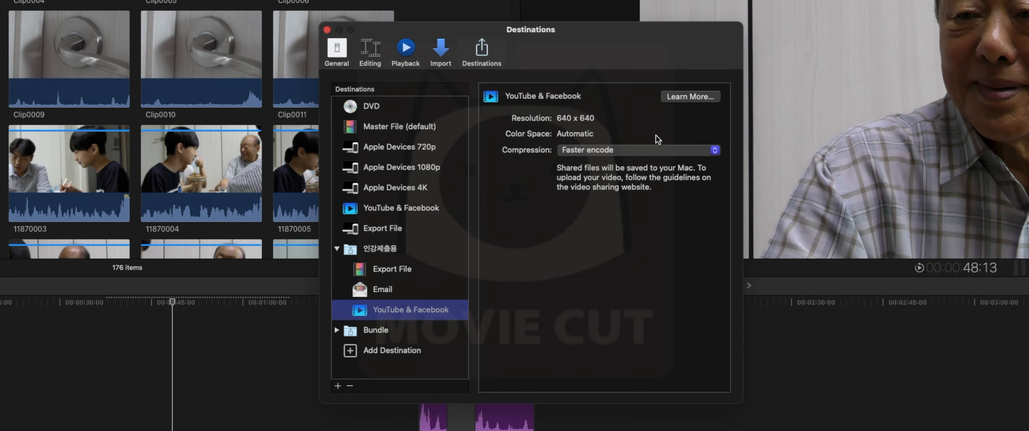
pyautogui.click(328, 304)
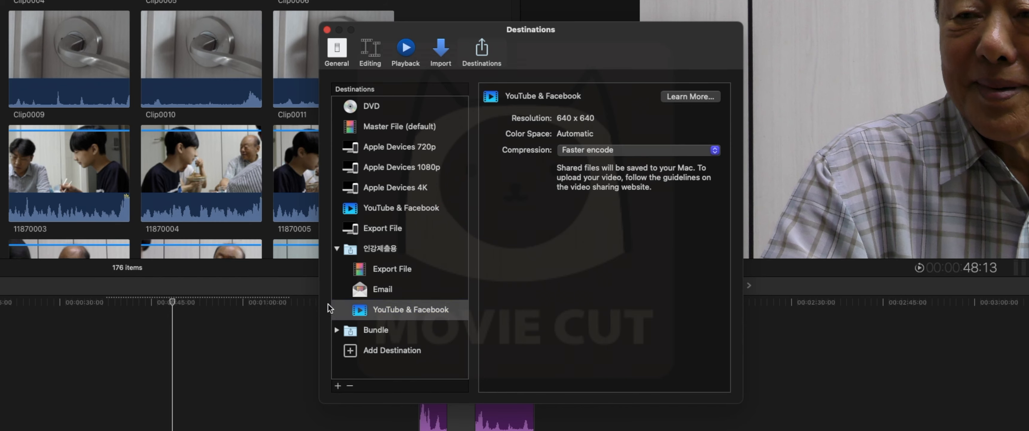
pyautogui.click(327, 30)
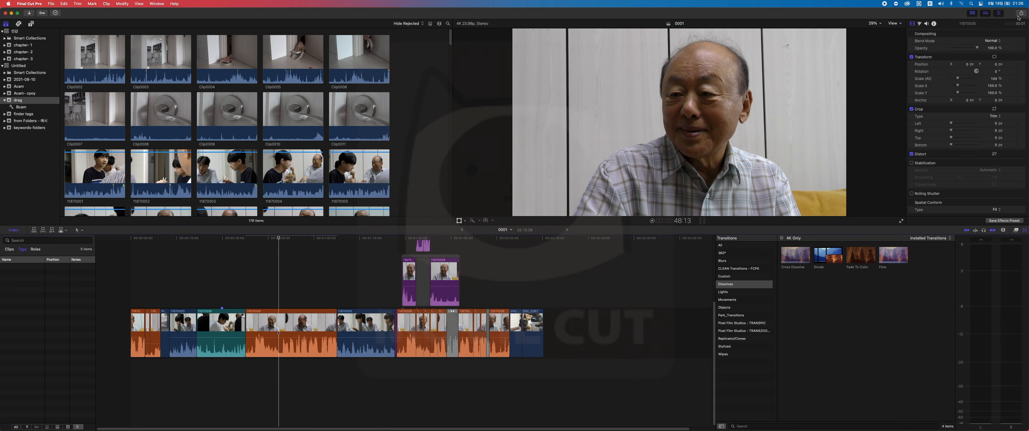
# - Share project 0001 with the 인강제출용 bundle, look through its three destinations' export settings, and cancel the export
pyautogui.click(1021, 13)
pyautogui.click(1002, 111)
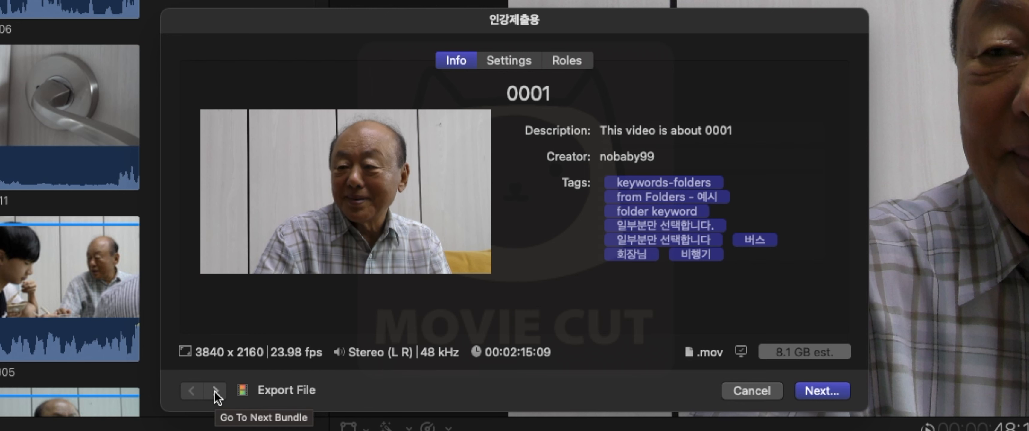
pyautogui.click(214, 391)
pyautogui.click(214, 391)
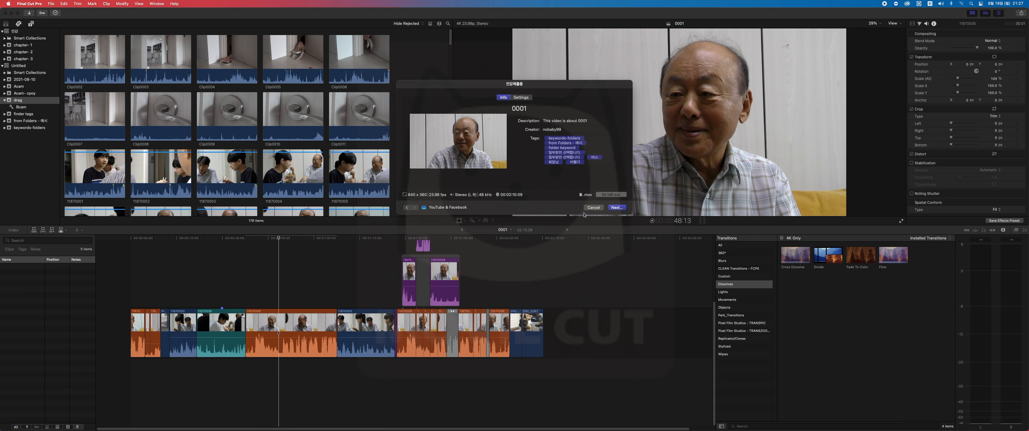
pyautogui.click(593, 207)
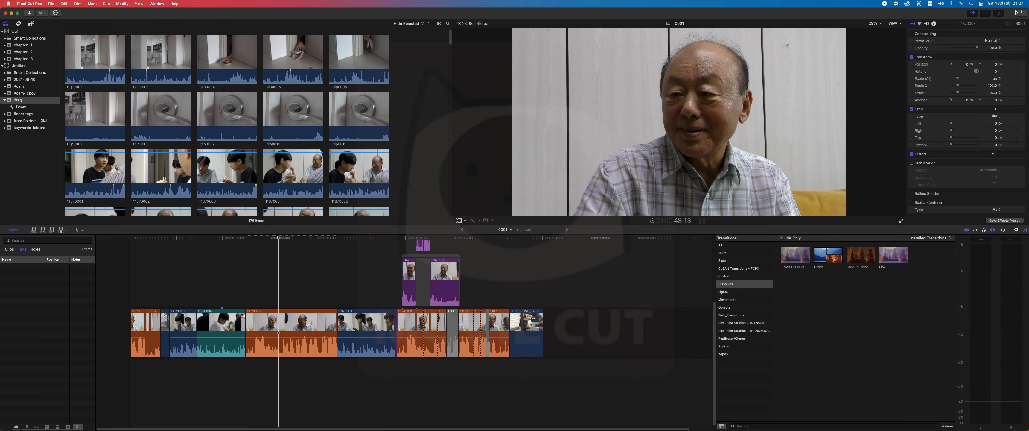
# - Reopen the destination settings and mark a timeline range from about 49:10 to 50:12
pyautogui.click(1018, 13)
pyautogui.click(1010, 135)
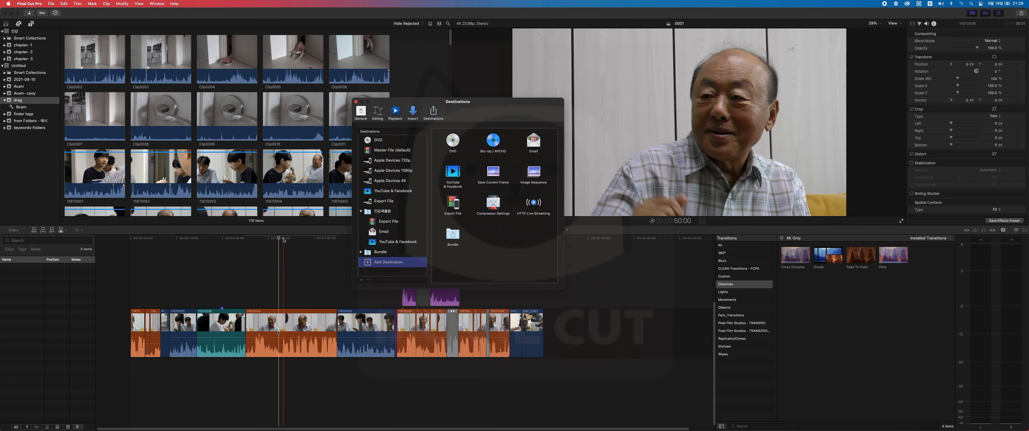
pyautogui.click(59, 317)
pyautogui.moveTo(288, 239); pyautogui.dragTo(283, 239)
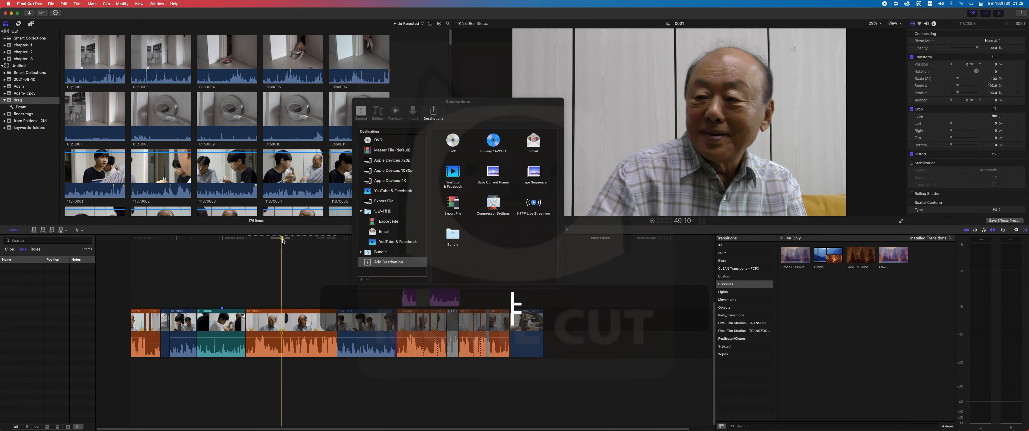
pyautogui.press('shift')
pyautogui.press('shift')
pyautogui.press('i')
pyautogui.click(285, 239)
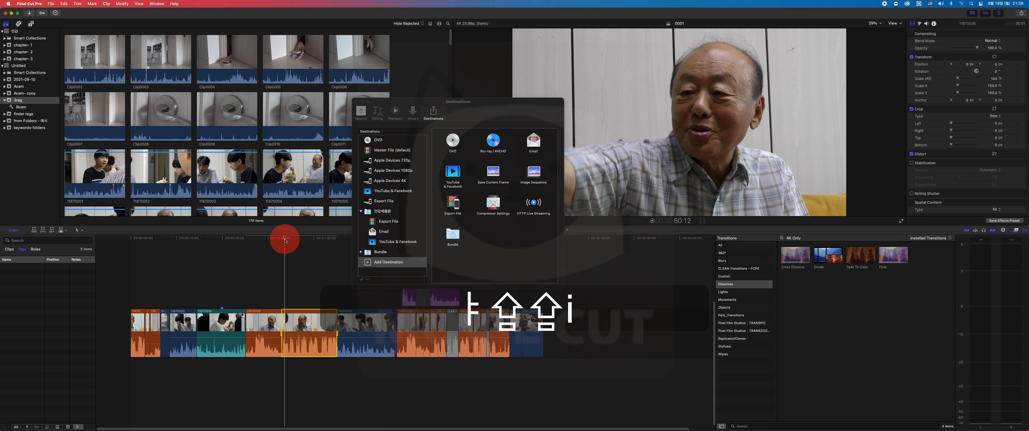
pyautogui.press('o')
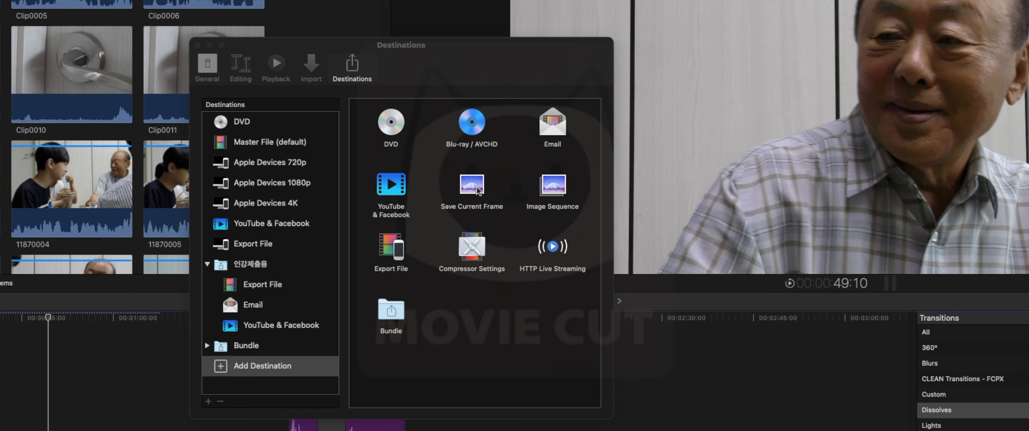
# - Add a Save Current Frame destination below Apple Devices 1080p and view its available image formats
pyautogui.moveTo(474, 187)
pyautogui.mouseDown()
pyautogui.moveTo(323, 180)
pyautogui.moveTo(303, 189)
pyautogui.moveTo(475, 194)
pyautogui.moveTo(272, 185)
pyautogui.moveTo(280, 198)
pyautogui.mouseUp()
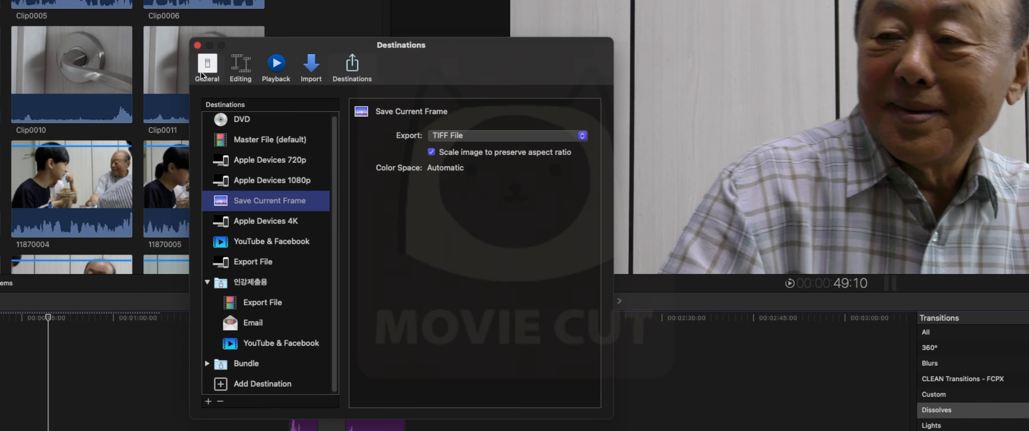
pyautogui.click(511, 136)
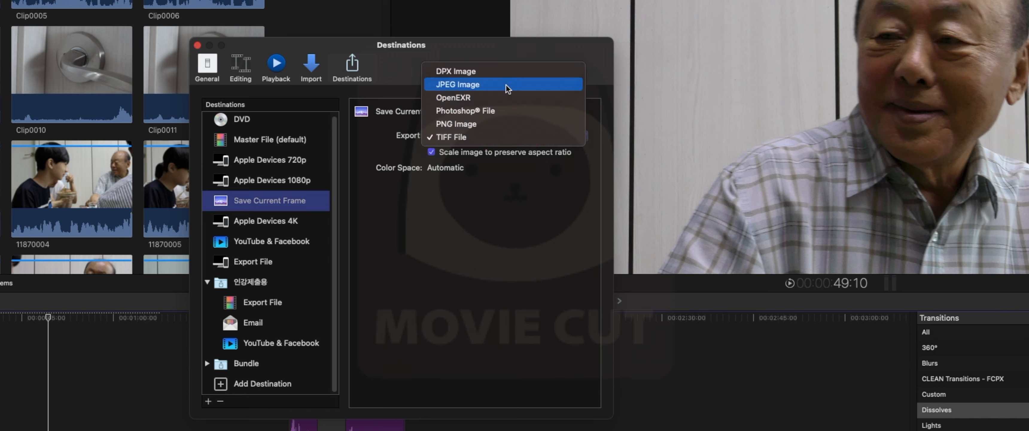
pyautogui.click(509, 261)
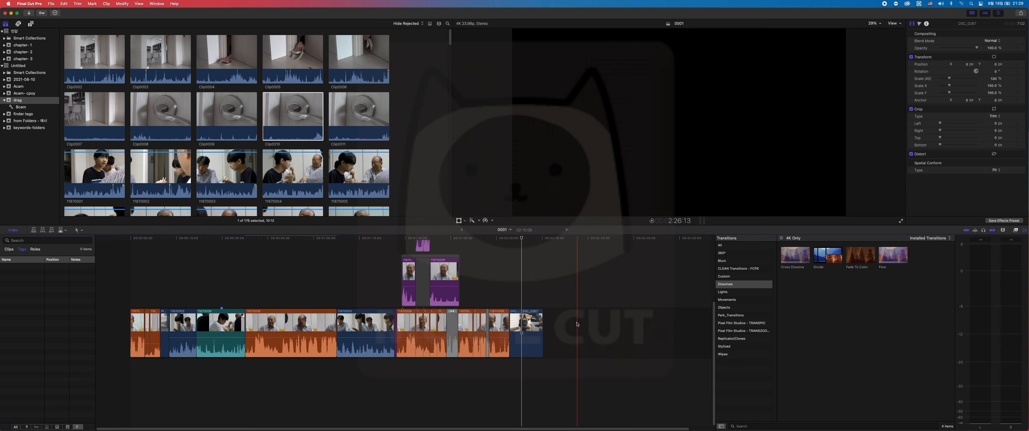
# - Move the playhead to 47:02 and reveal project 0001 in the browser
pyautogui.scroll(2, 577, 323)
pyautogui.click(274, 250)
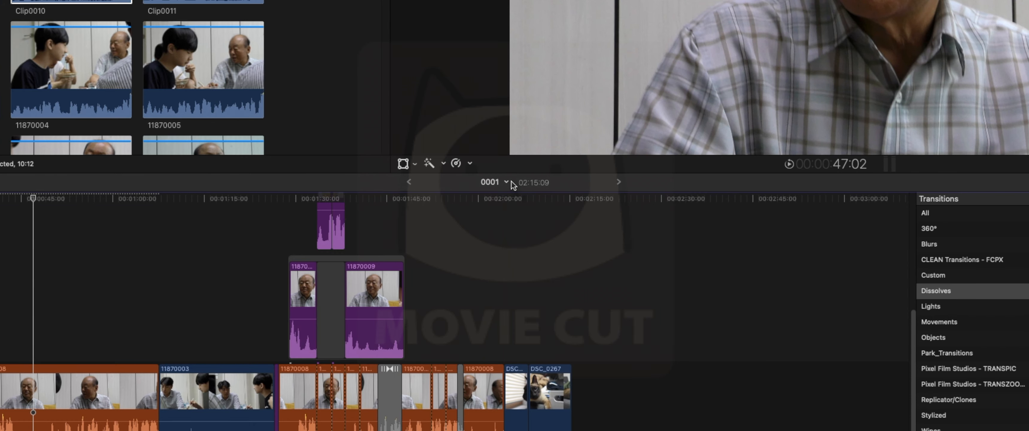
pyautogui.click(506, 183)
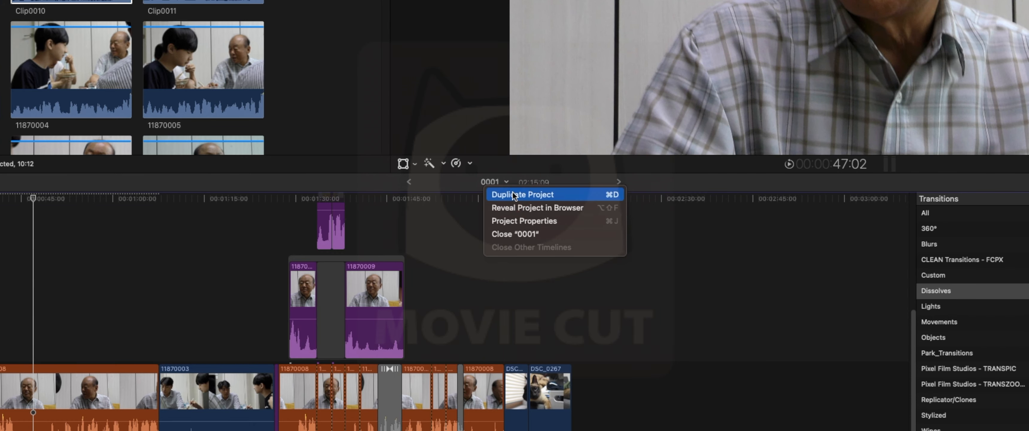
pyautogui.click(574, 208)
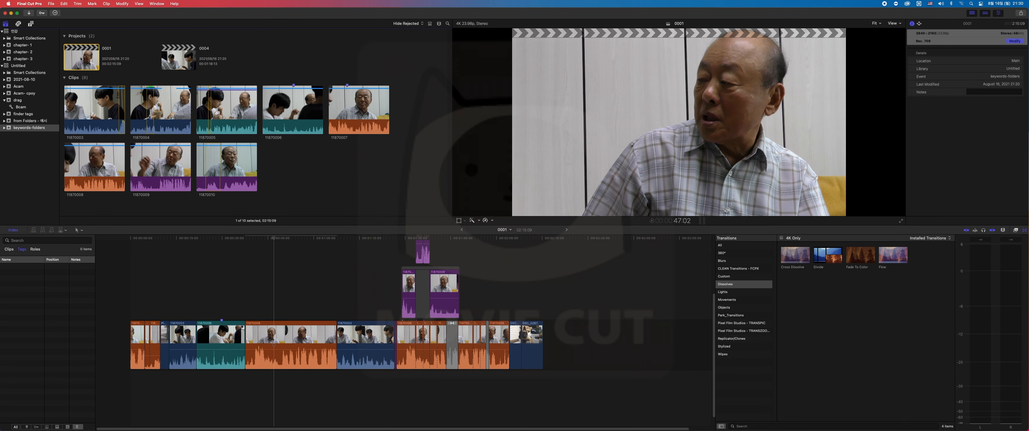
# - Export project 0001 as an XML file named 0001 to the Desktop
pyautogui.click(51, 4)
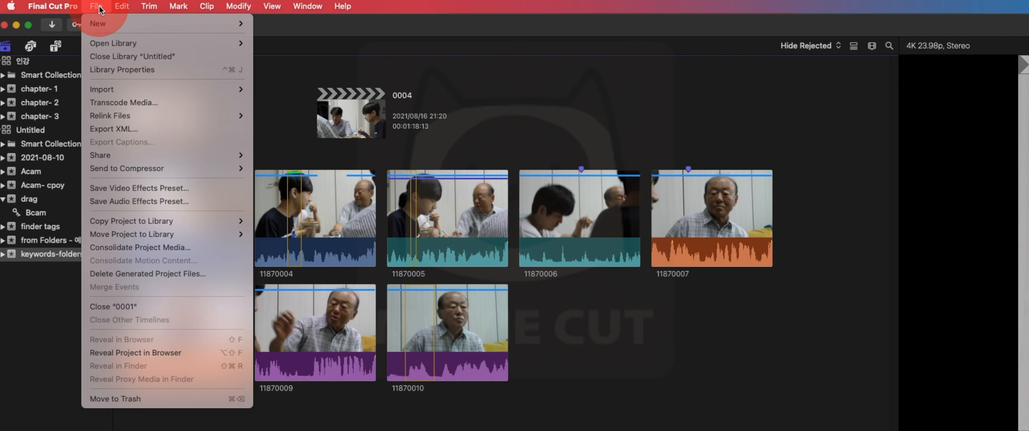
pyautogui.click(138, 129)
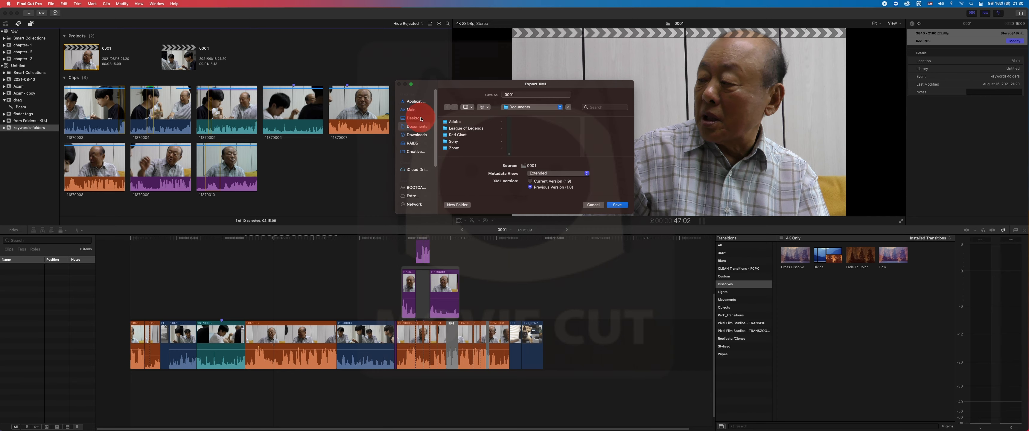
pyautogui.click(616, 205)
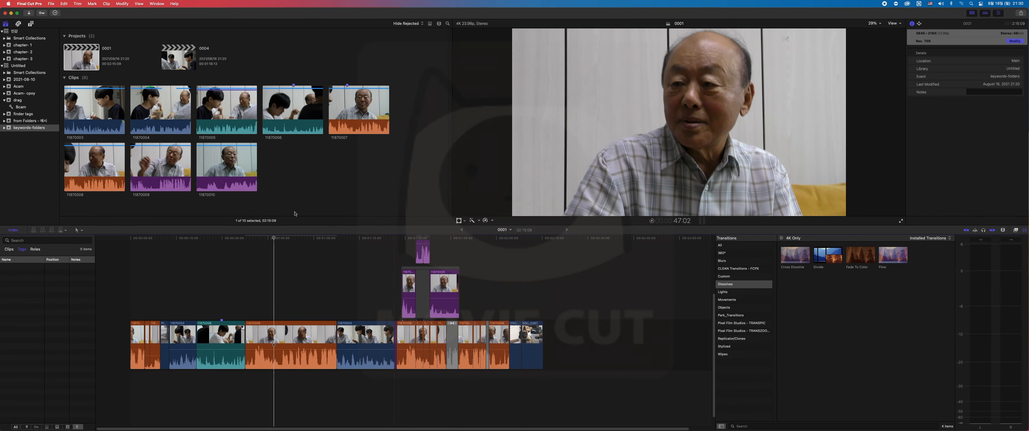
# - Create a new library named Untitled 1 in the suggested save folder
pyautogui.click(17, 100)
pyautogui.click(51, 4)
pyautogui.moveTo(80, 12)
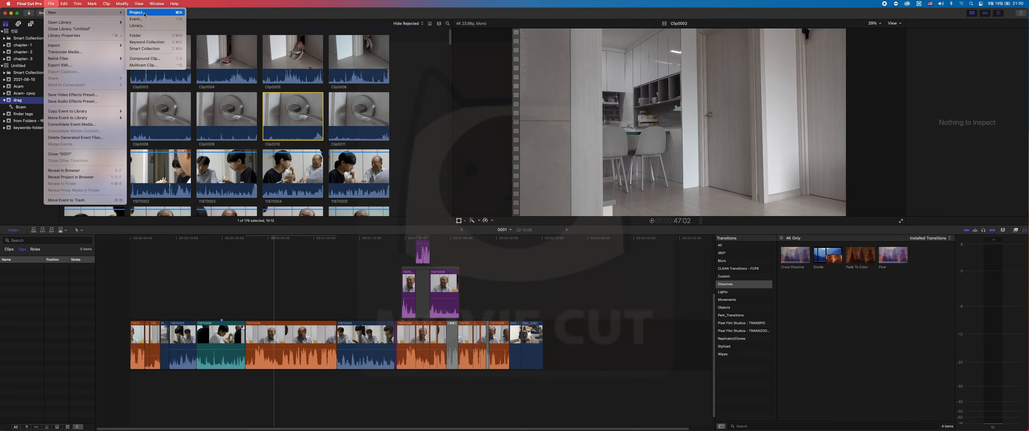
pyautogui.click(146, 25)
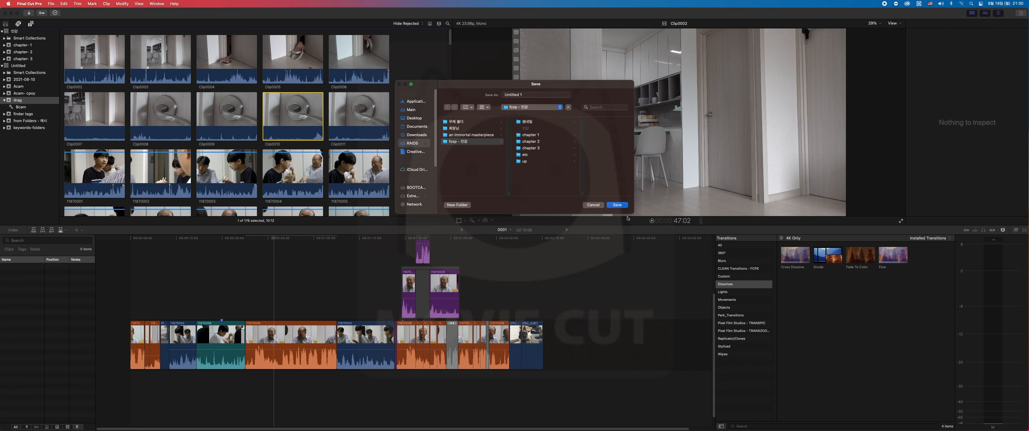
pyautogui.click(618, 205)
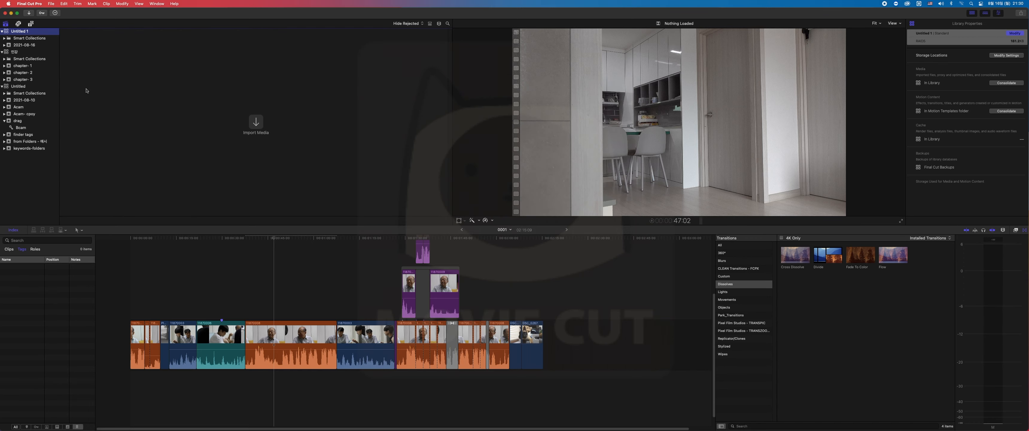
# - Import the 0001.fcpxml file from the Desktop into the Untitled 1 library
pyautogui.click(118, 86)
pyautogui.click(51, 3)
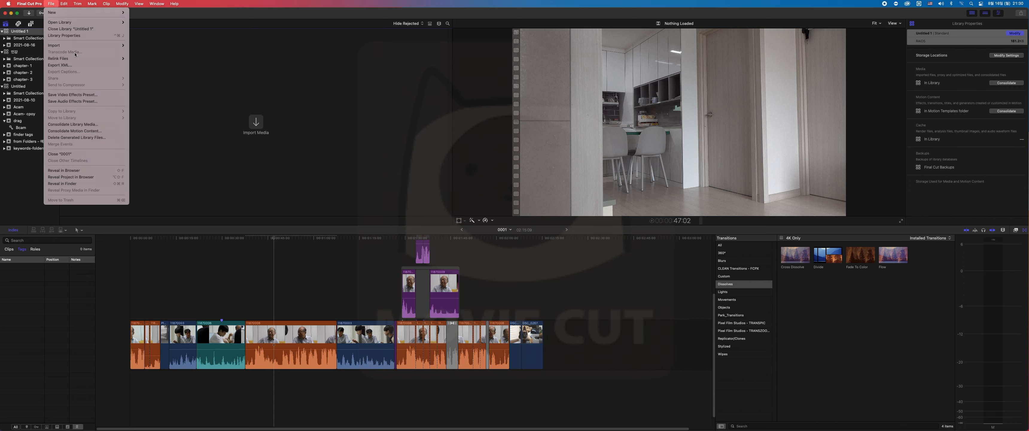
pyautogui.moveTo(92, 45)
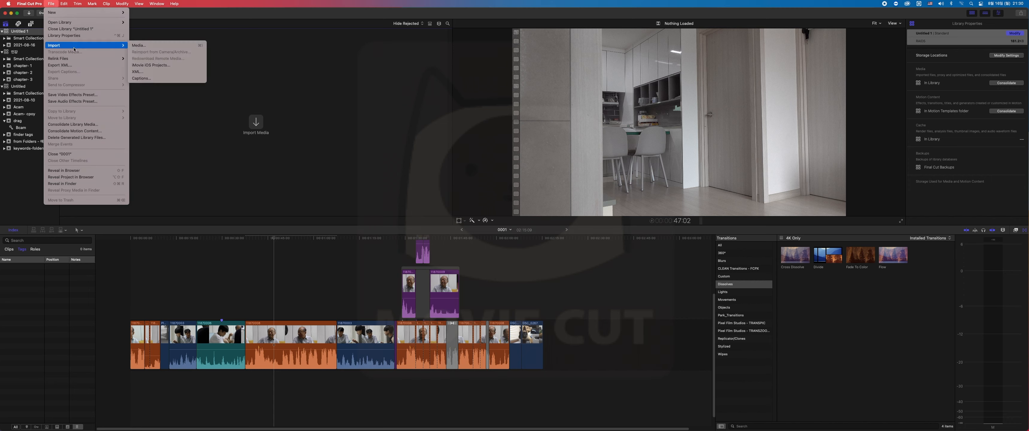
pyautogui.click(178, 72)
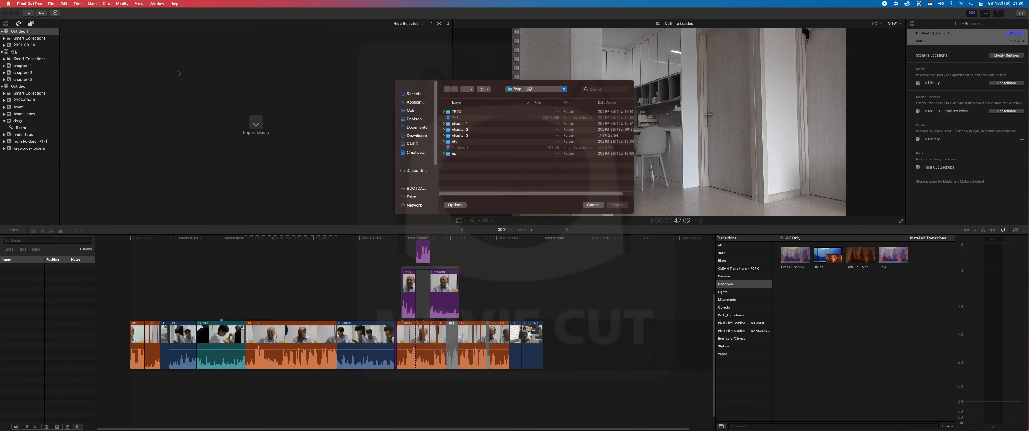
pyautogui.click(413, 119)
pyautogui.click(464, 112)
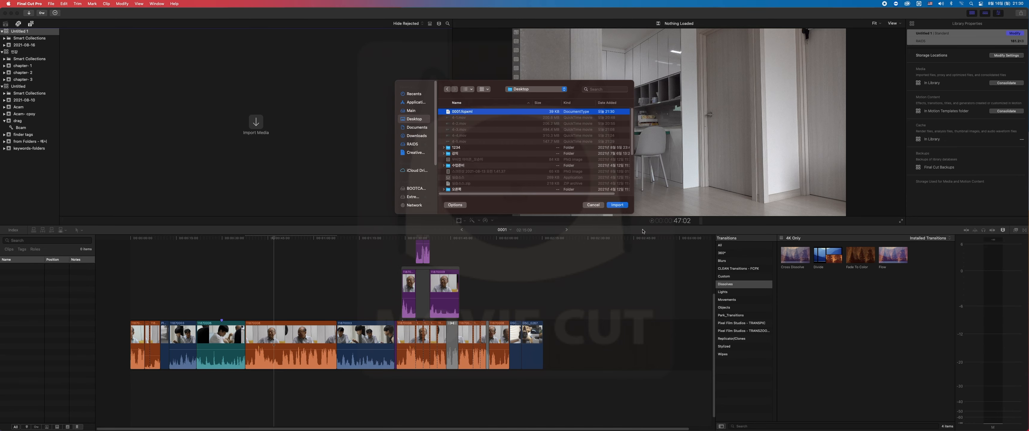
pyautogui.click(625, 207)
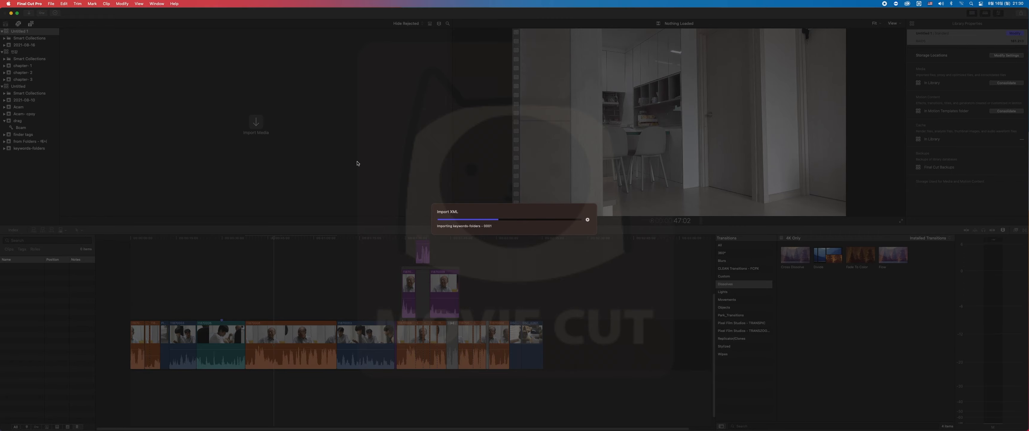
# - Open the imported project 0001 and reveal its long 11870008 timeline clip in the browser
pyautogui.click(88, 55)
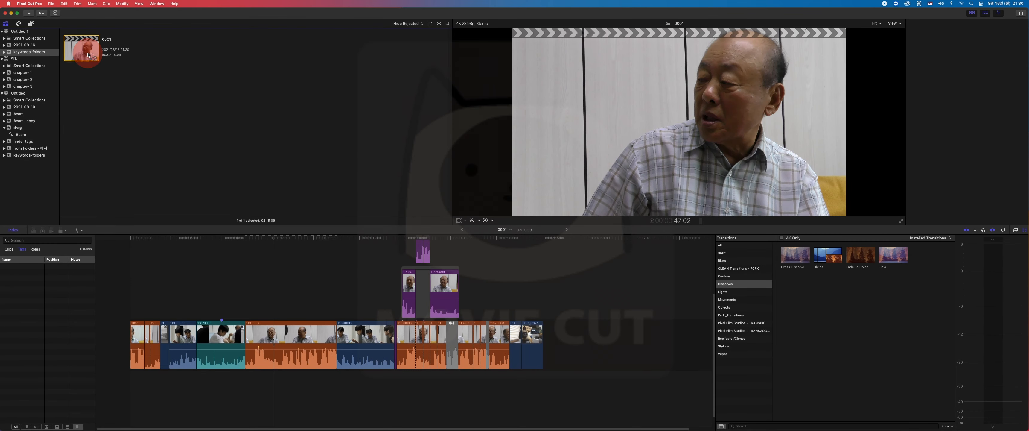
pyautogui.doubleClick(88, 55)
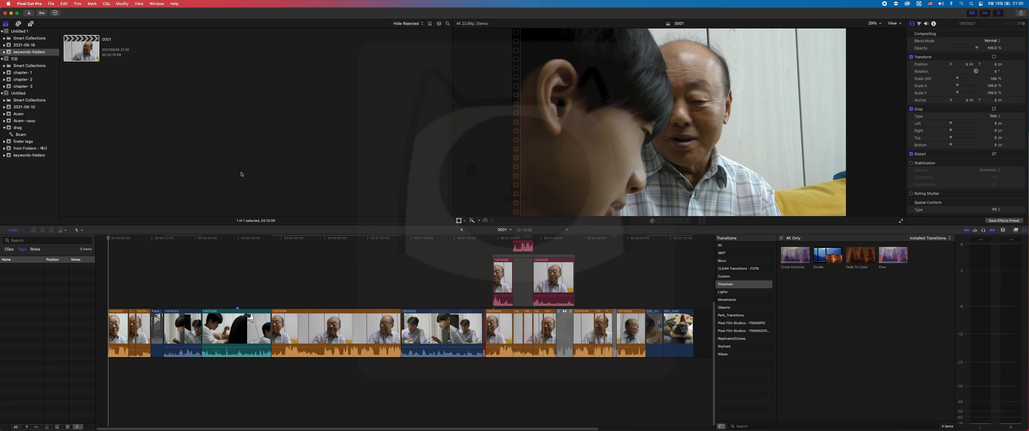
pyautogui.click(322, 343)
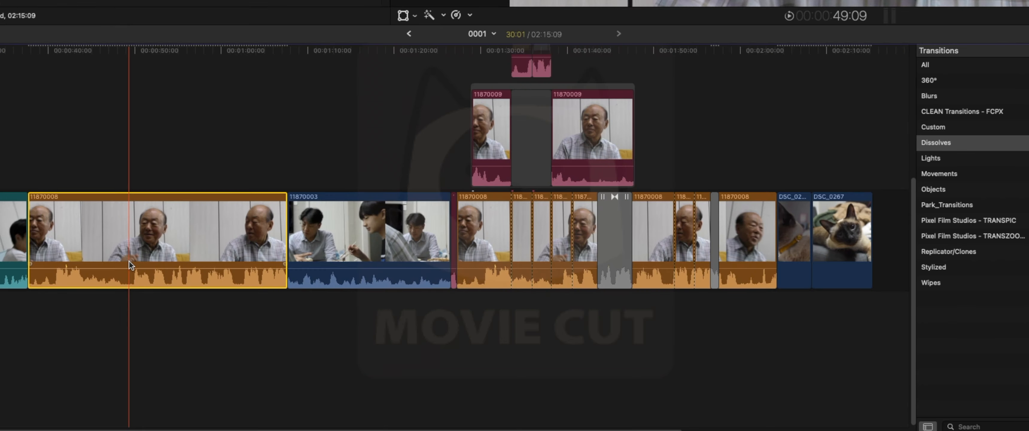
pyautogui.rightClick(141, 228)
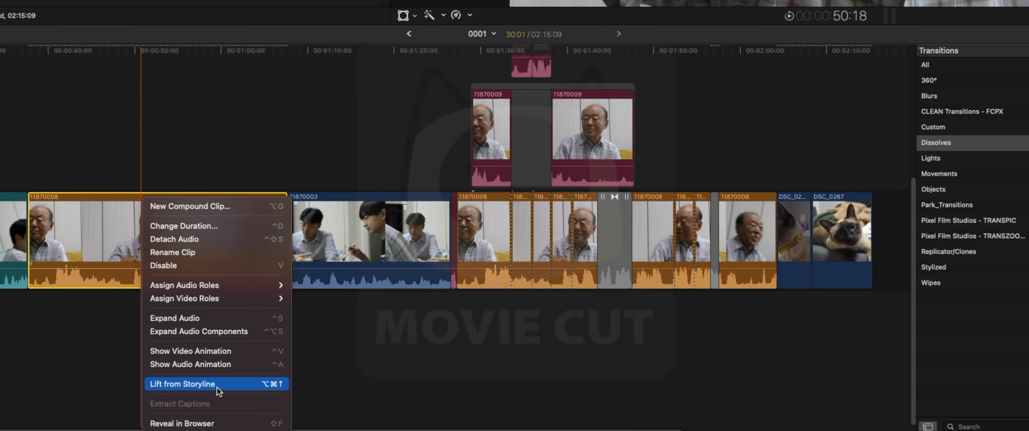
pyautogui.click(216, 423)
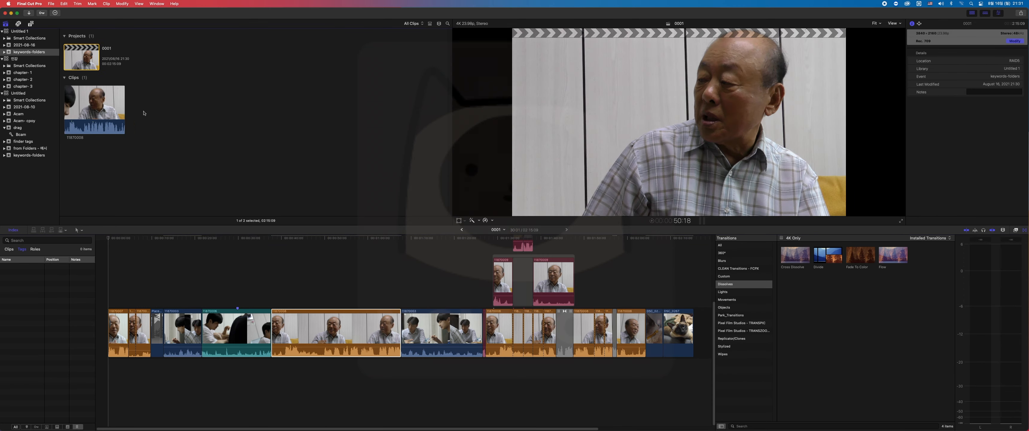
# - Reveal the source media of browser clip 11870008 in Finder
pyautogui.click(213, 159)
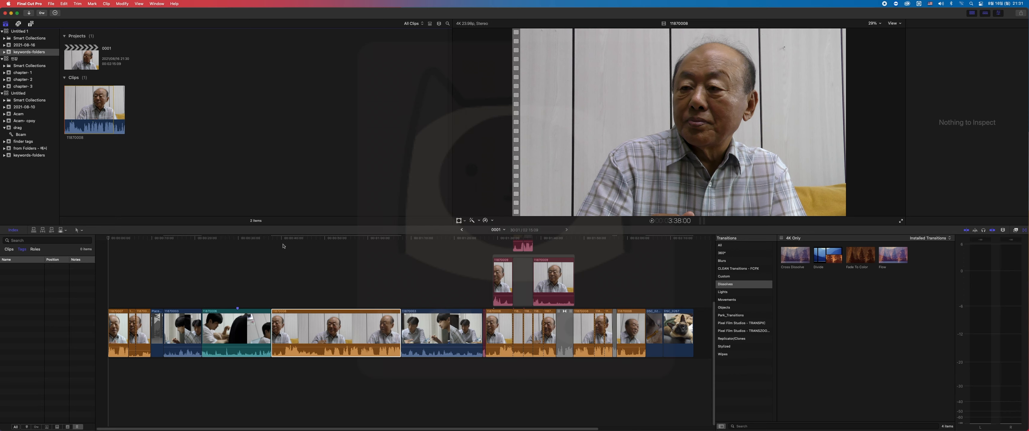
pyautogui.click(102, 110)
pyautogui.rightClick(106, 112)
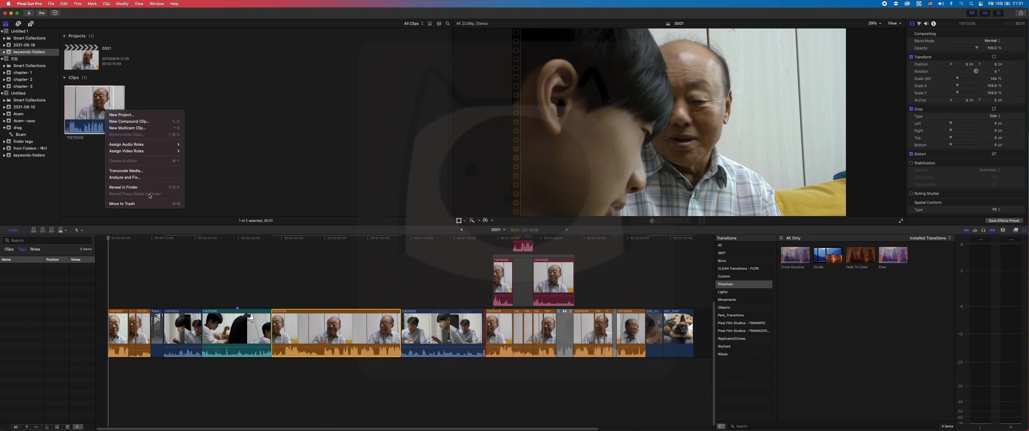
pyautogui.click(226, 189)
pyautogui.click(143, 126)
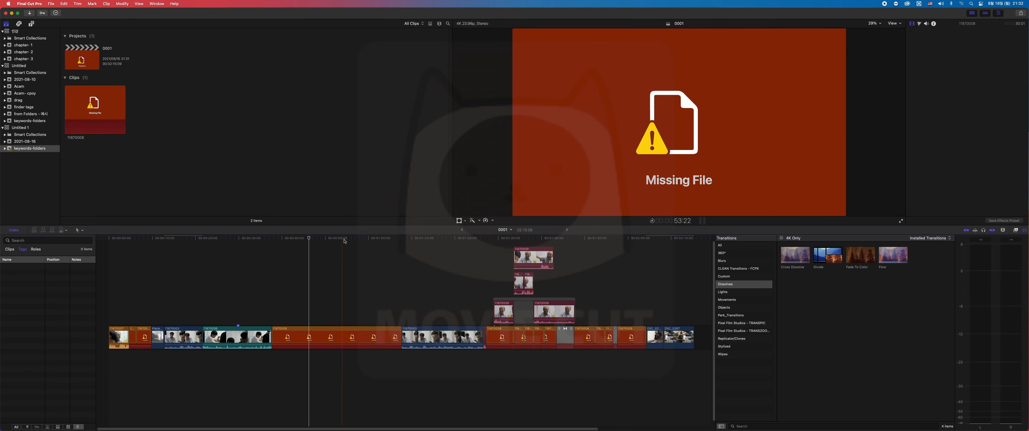
# - Check the timeline at 1:13:04 and 54:18, and inspect the missing clip 11870008 in the browser
pyautogui.click(424, 239)
pyautogui.click(426, 238)
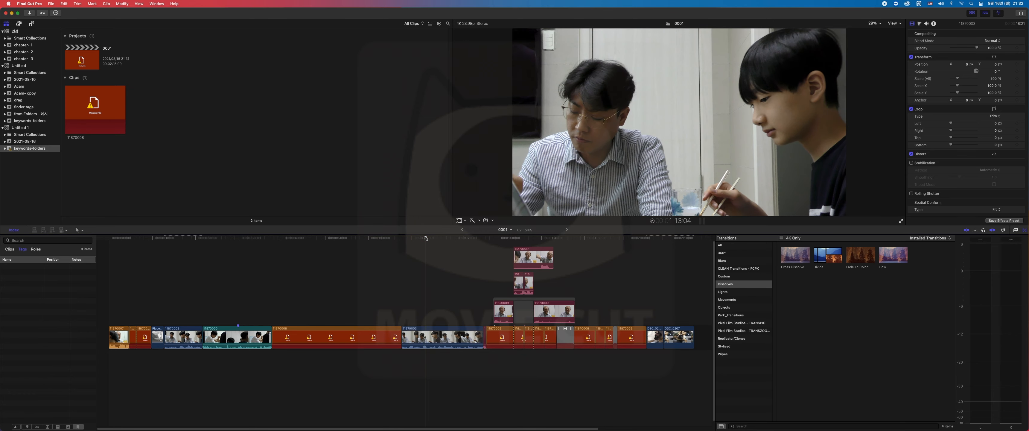
pyautogui.moveTo(426, 238); pyautogui.dragTo(345, 238)
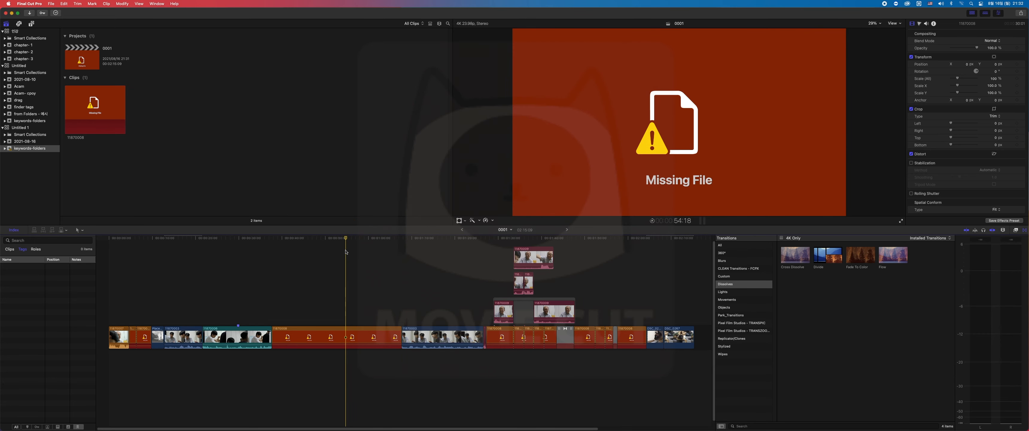
pyautogui.click(89, 124)
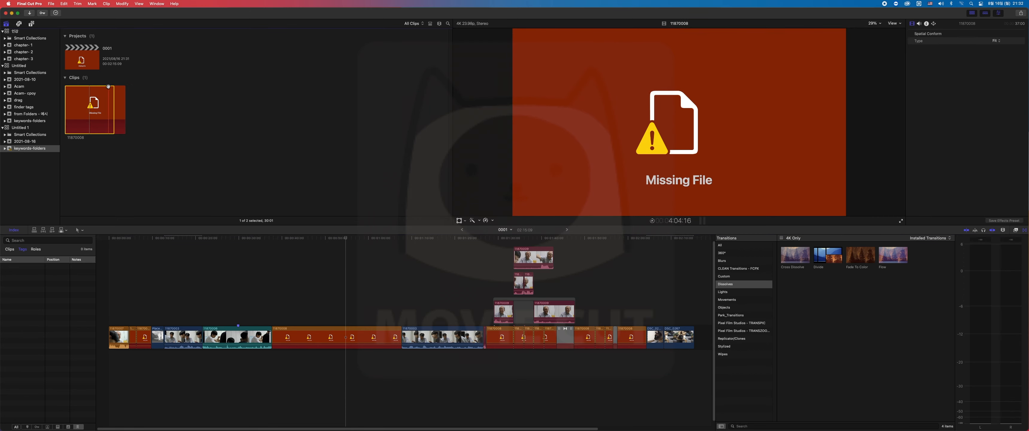
# - Start relinking the original media files for project 0001 in the Untitled 1 library
pyautogui.click(79, 65)
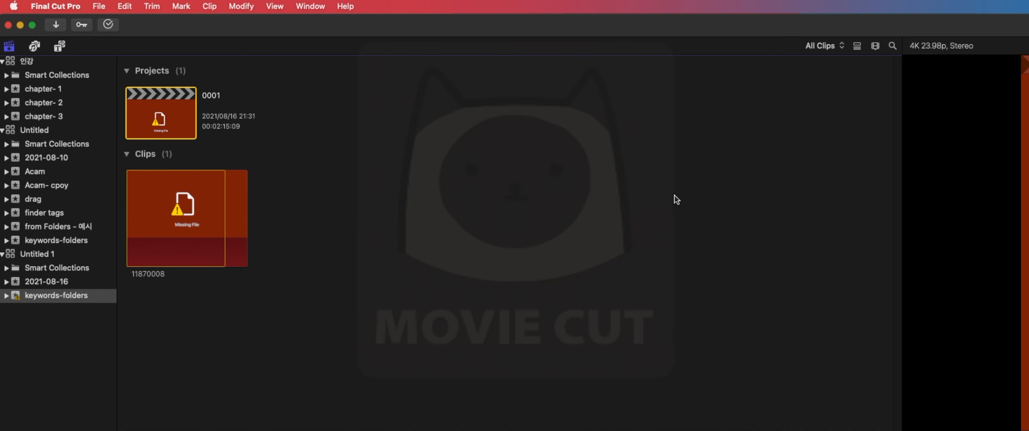
pyautogui.click(98, 7)
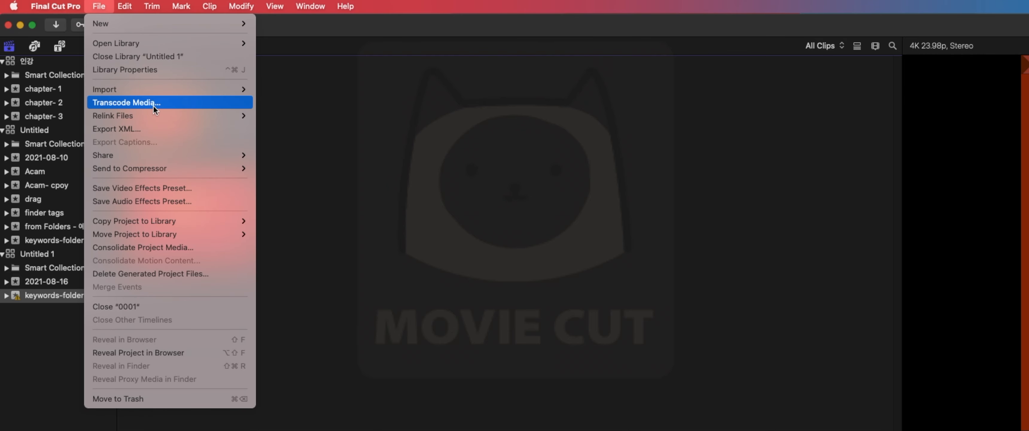
pyautogui.moveTo(156, 114)
pyautogui.click(313, 119)
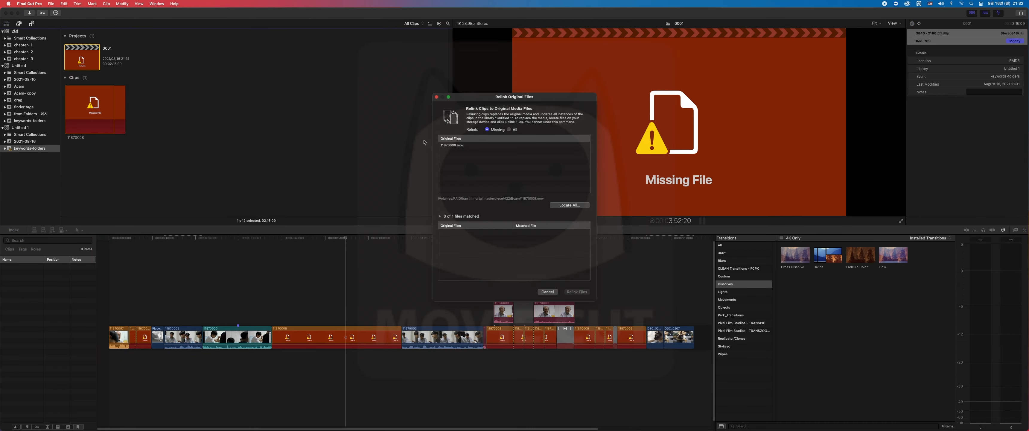
# - Match the missing file 11870008.mov to the 11870008 movie on the Desktop and relink it
pyautogui.click(466, 146)
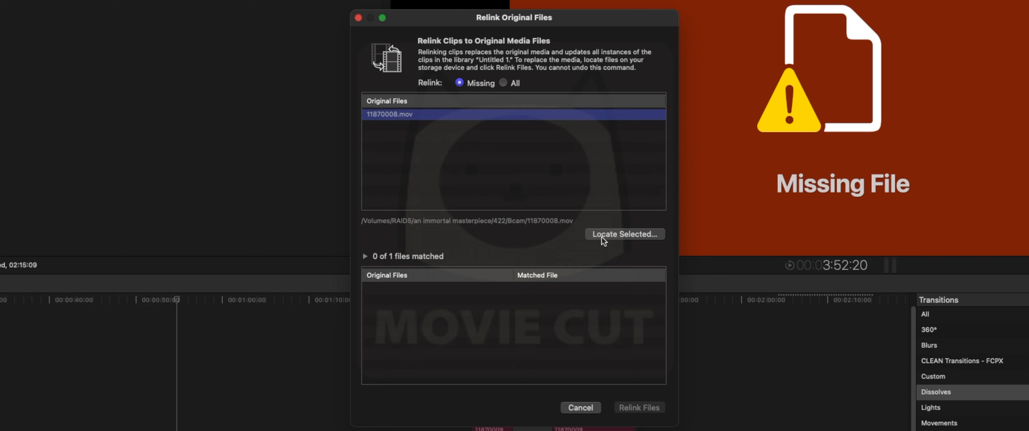
pyautogui.click(601, 235)
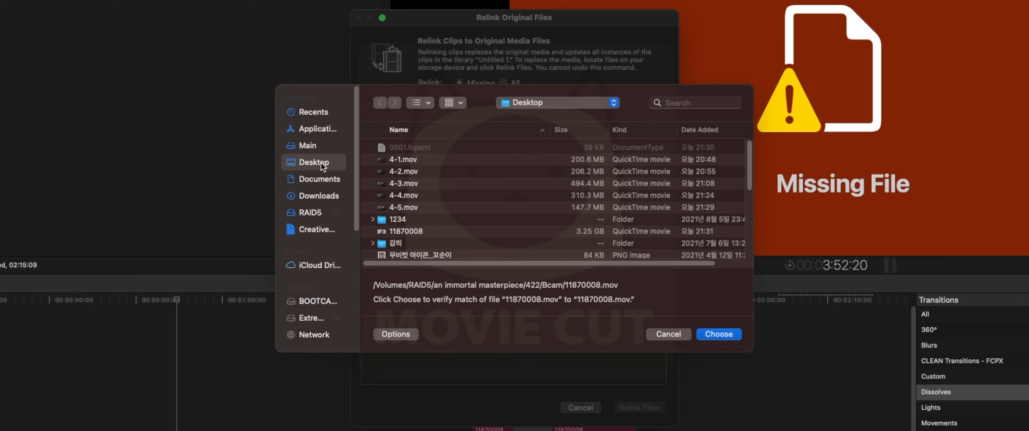
pyautogui.click(425, 231)
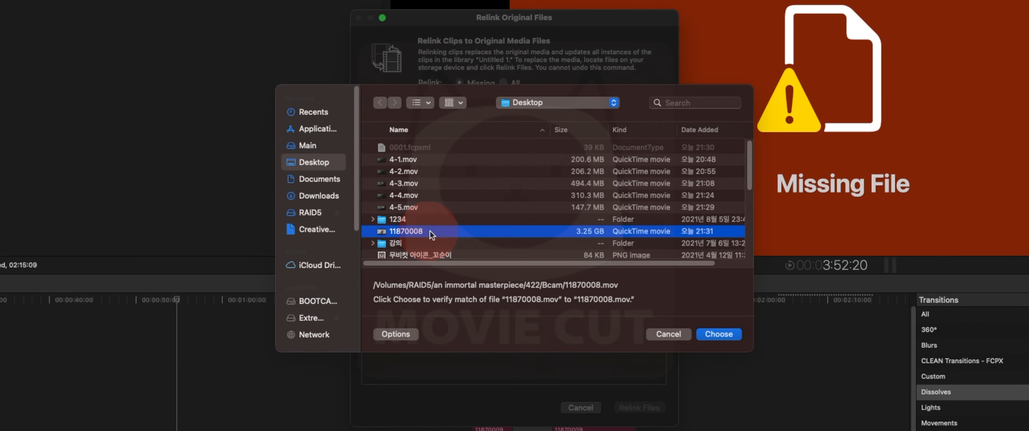
pyautogui.click(721, 335)
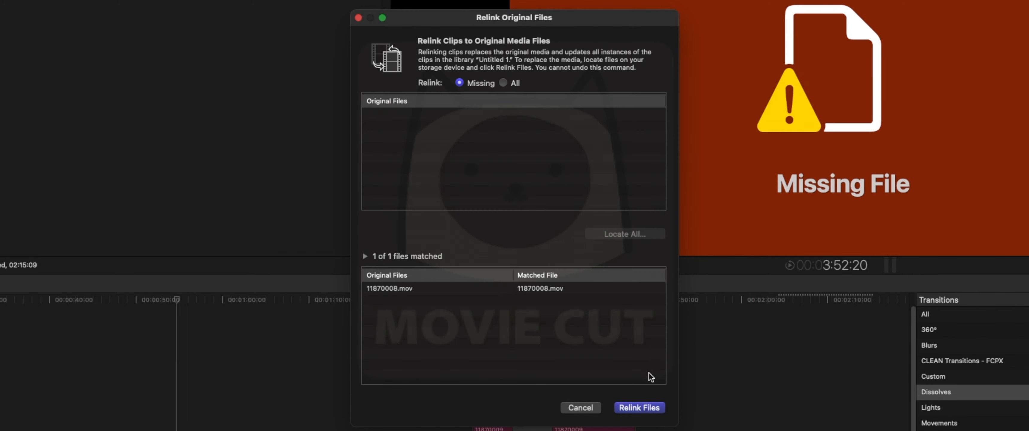
pyautogui.click(640, 408)
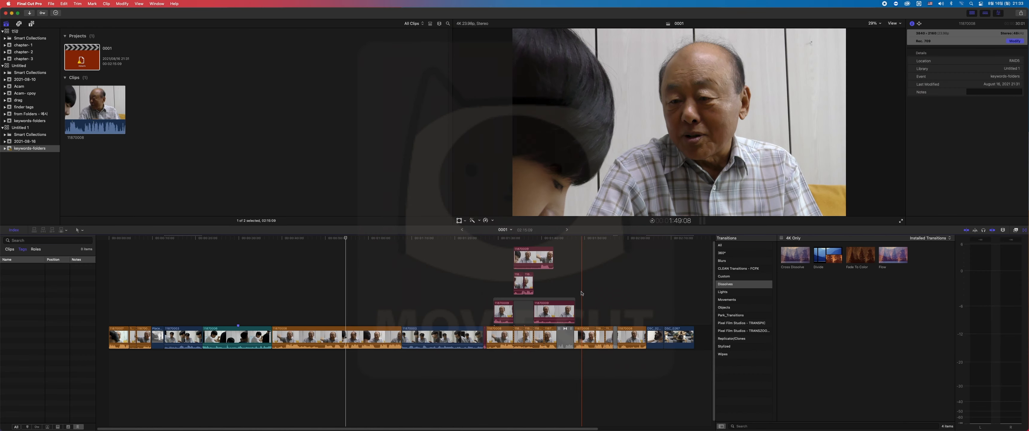
# - Play the relinked project 0001 and check its timeline at 1:07:17 and 53:14
pyautogui.press('l')
pyautogui.press('l')
pyautogui.press('l')
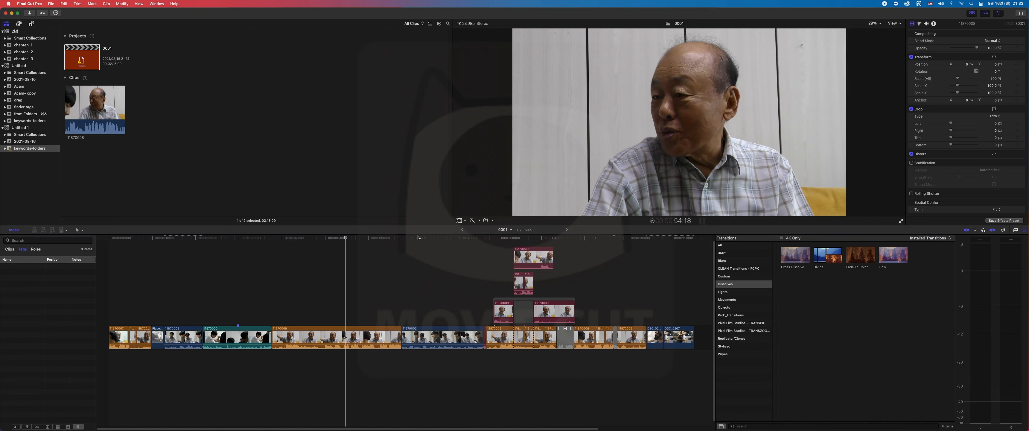
pyautogui.click(401, 247)
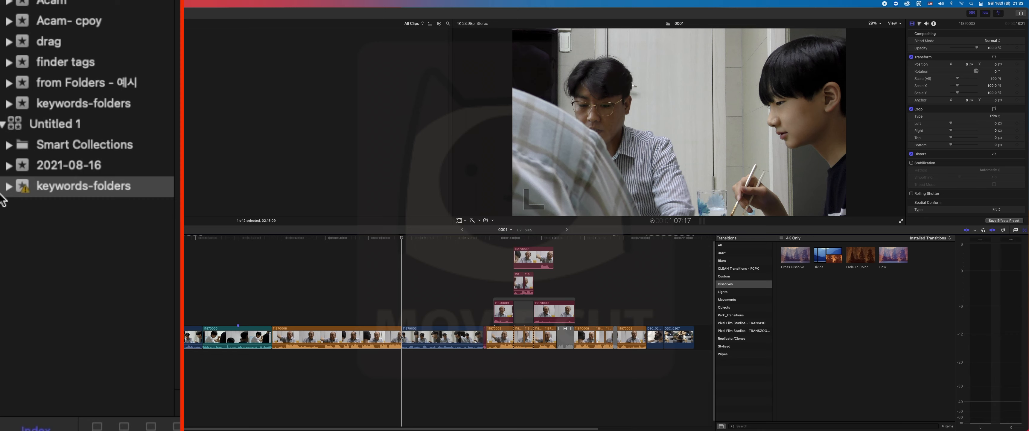
pyautogui.click(341, 289)
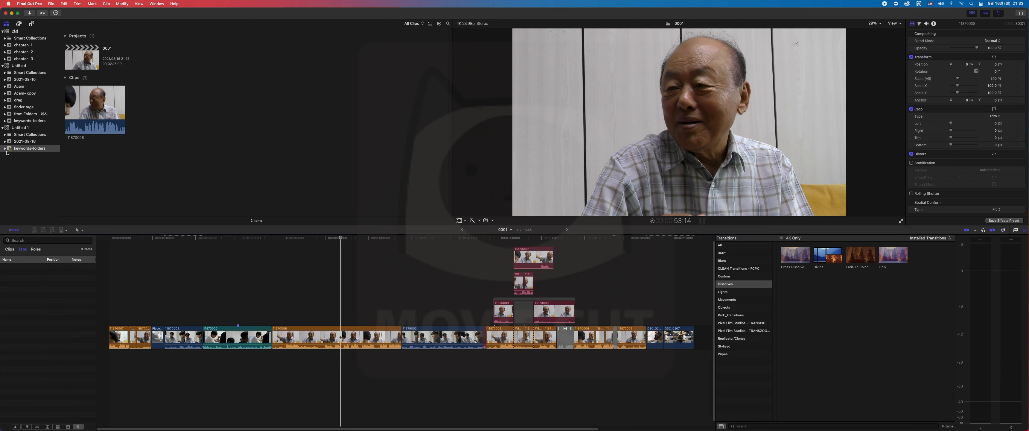
pyautogui.click(158, 166)
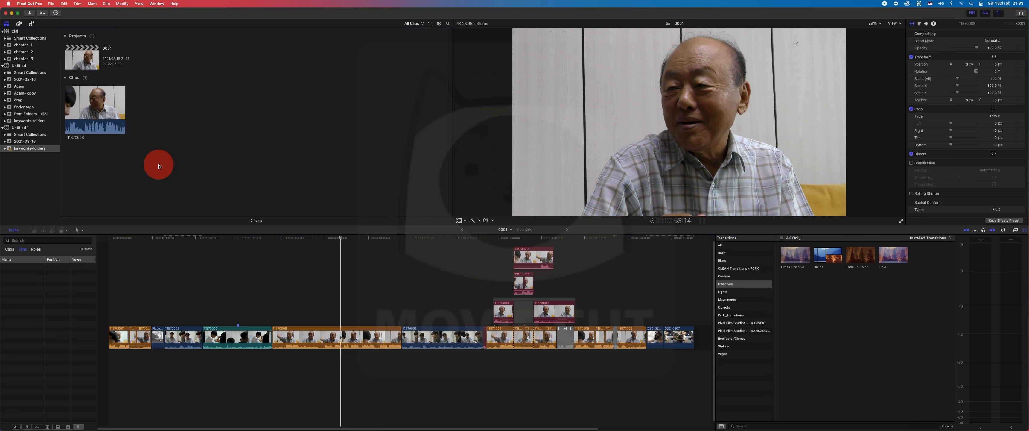
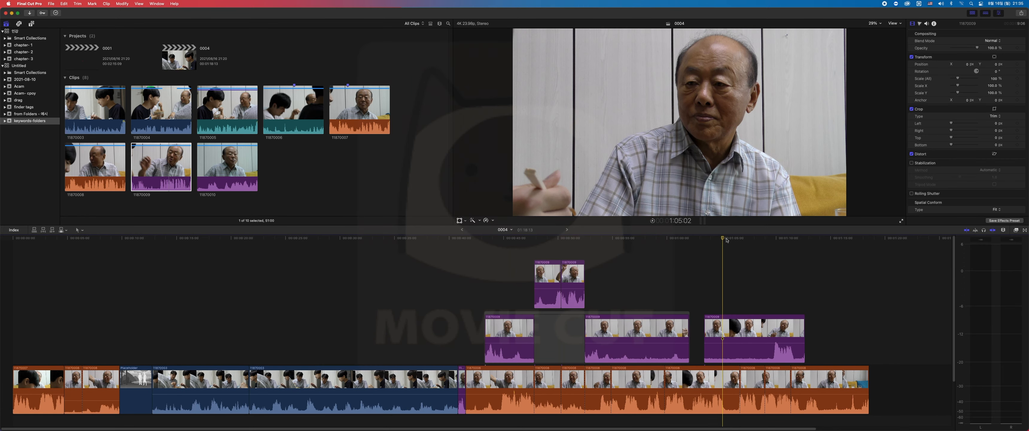
# - Move the playhead to 1:05:16 in project 0004 and show the video properties of the connected clip 11870009 there
pyautogui.moveTo(727, 240); pyautogui.dragTo(730, 240)
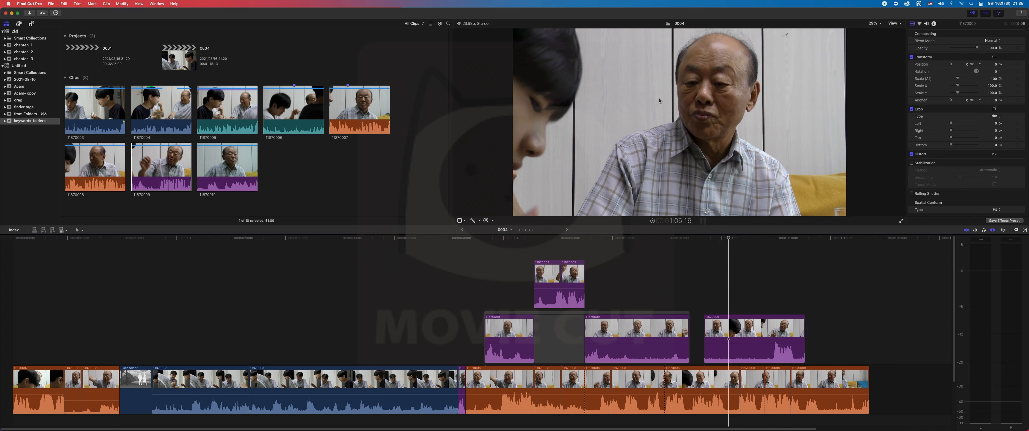
pyautogui.click(732, 325)
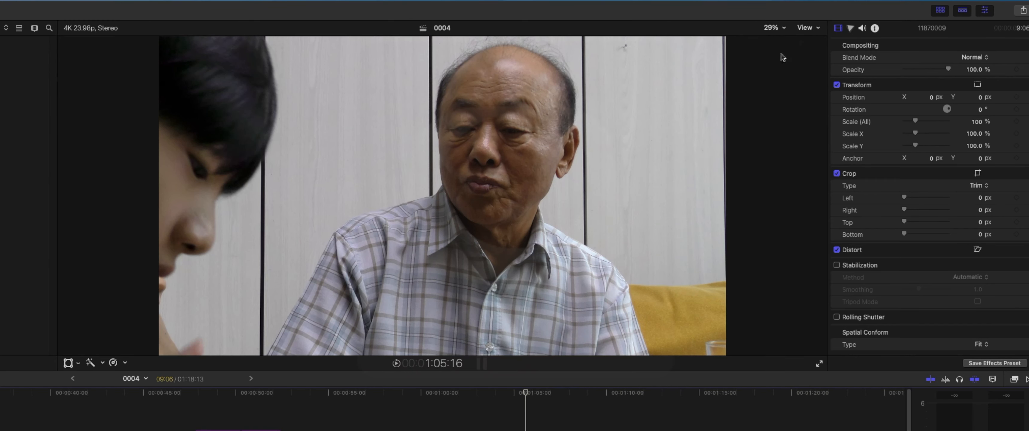
pyautogui.click(839, 29)
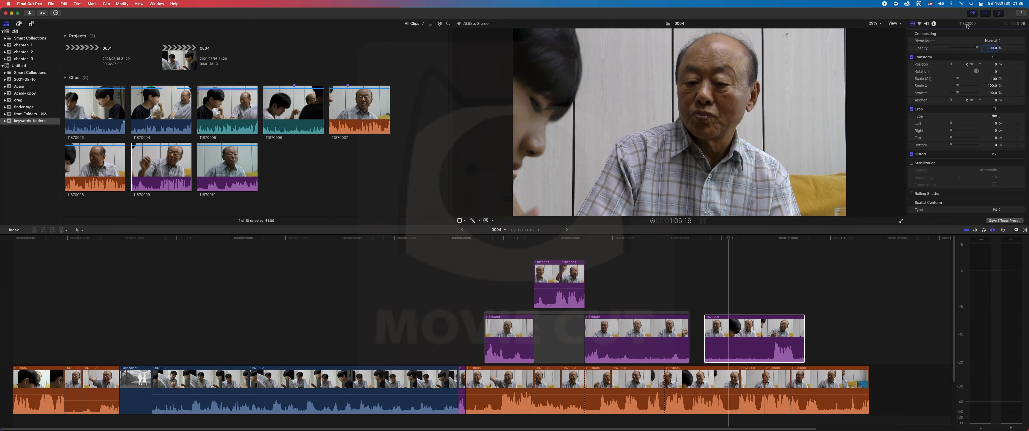
# - Switch the inspector to full height and back, and review the clip's blend modes, keeping Normal
pyautogui.doubleClick(967, 24)
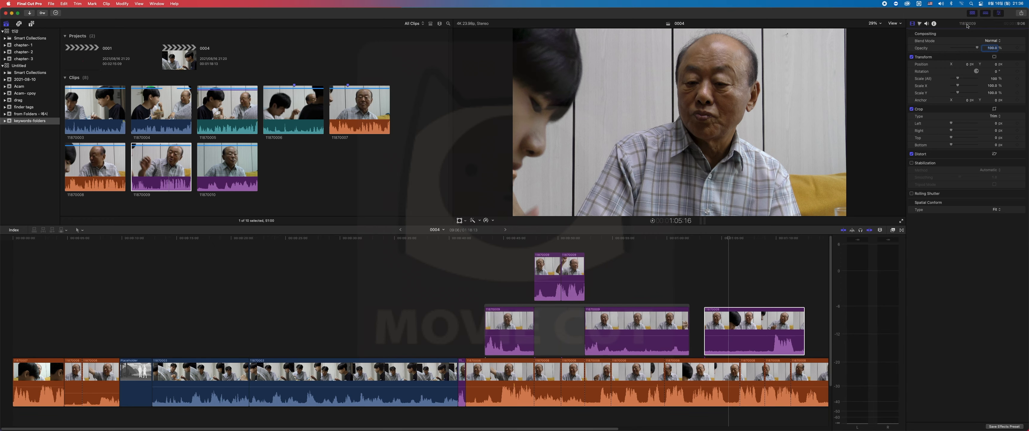
pyautogui.doubleClick(967, 25)
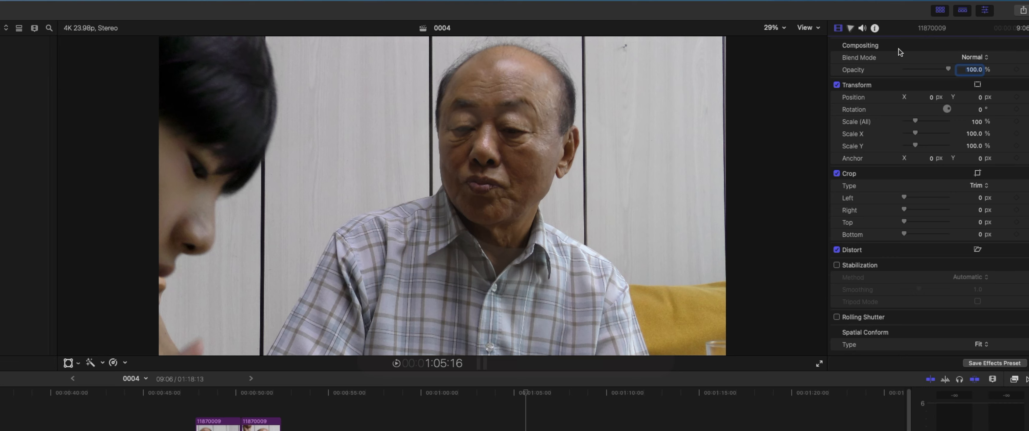
pyautogui.click(975, 57)
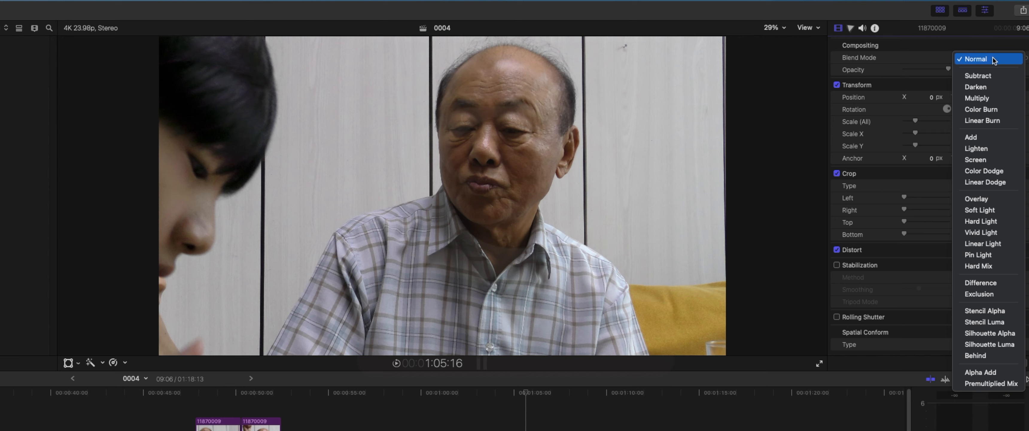
pyautogui.click(993, 60)
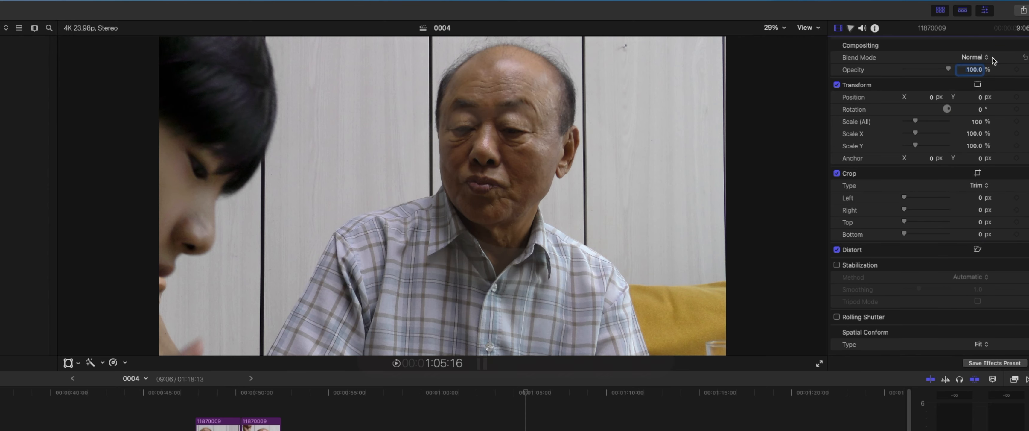
# - Lower the connected clip's opacity to 47.96%, check the overlay with the clip beneath it, and restore the opacity to 100%
pyautogui.click(871, 71)
pyautogui.moveTo(952, 69); pyautogui.dragTo(926, 74)
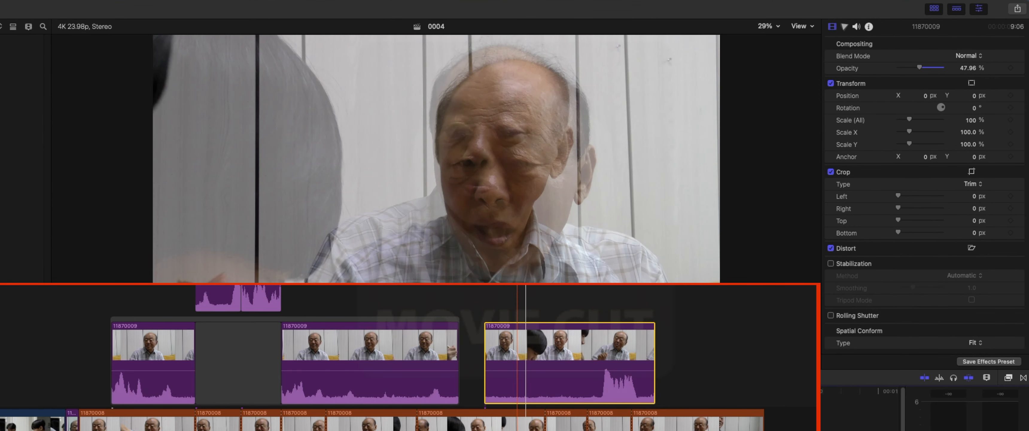
pyautogui.click(518, 303)
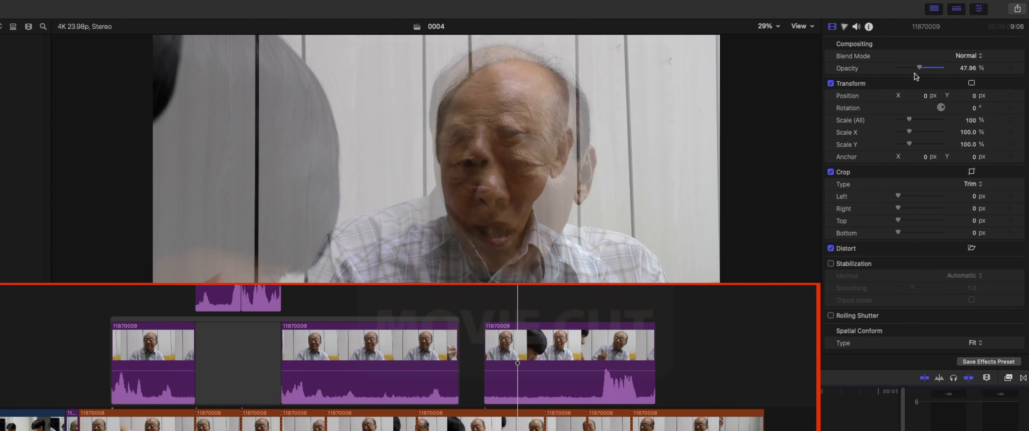
pyautogui.moveTo(914, 73); pyautogui.dragTo(967, 74)
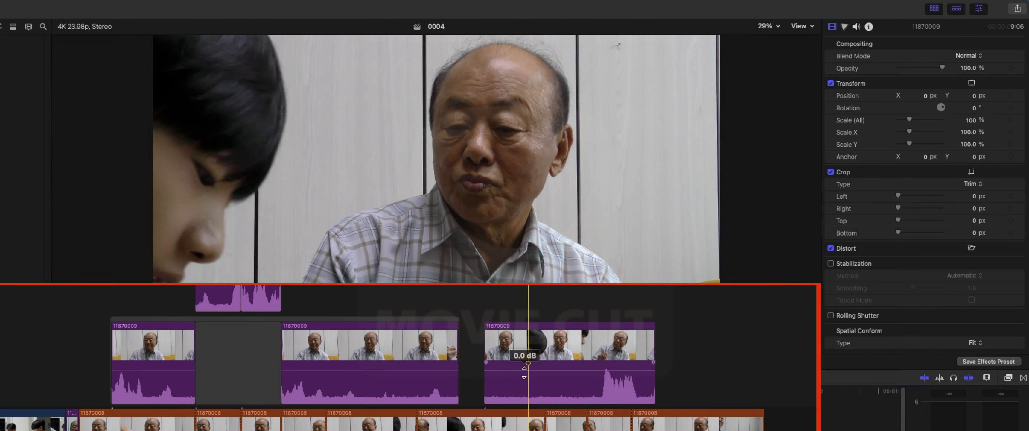
# - Add two volume keyframes to the last connected clip 11870009, pull the second down to silence, and play back the audio fade-out
pyautogui.press('alt')
pyautogui.keyDown('alt'); pyautogui.click(524, 371); pyautogui.keyUp('alt')
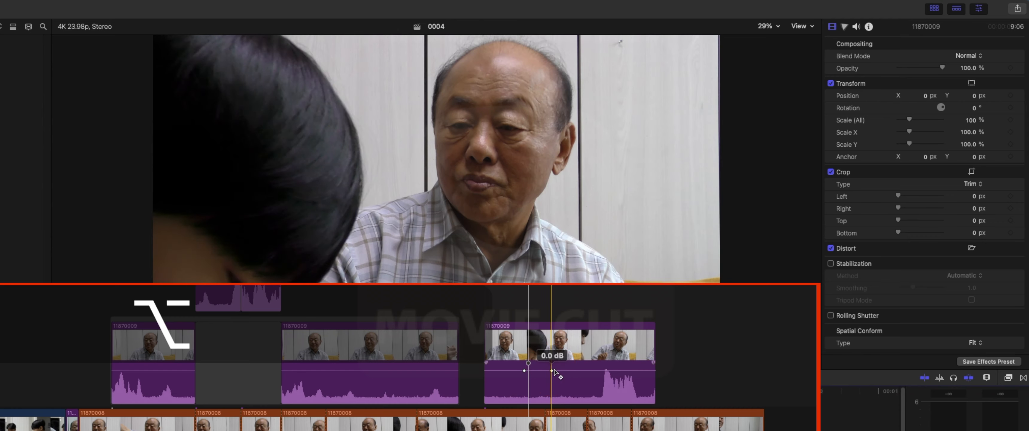
pyautogui.keyDown('alt'); pyautogui.click(551, 371); pyautogui.keyUp('alt')
pyautogui.moveTo(550, 371); pyautogui.dragTo(552, 403)
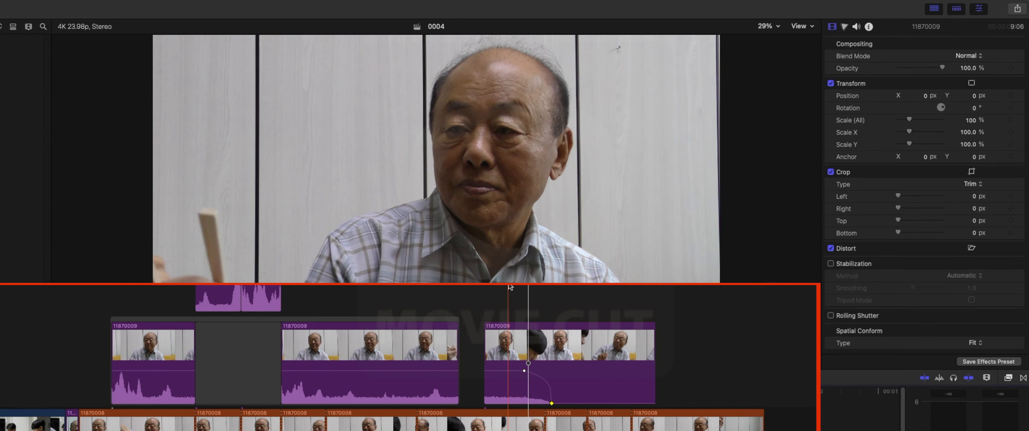
pyautogui.press('Left')
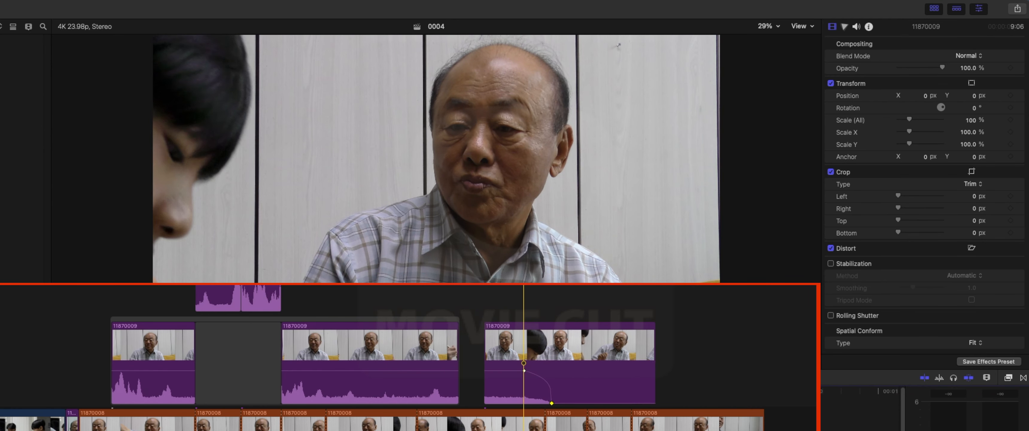
pyautogui.press('space')
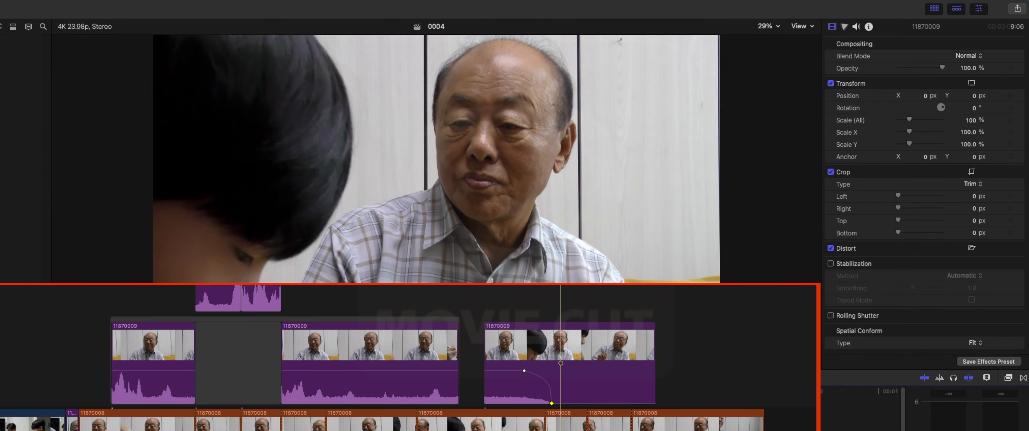
pyautogui.click(542, 409)
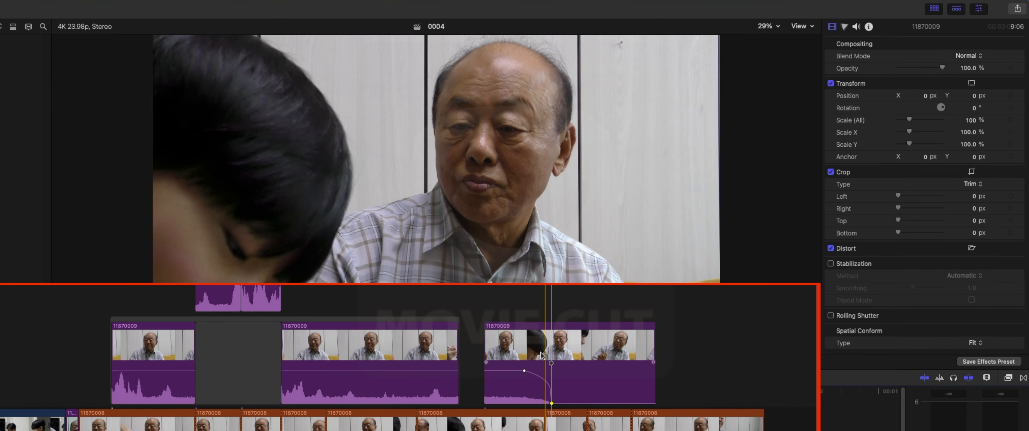
# - Try fading the connected clip's opacity from 100% to 0% with two keyframes, play it, and reset the opacity
pyautogui.click(549, 360)
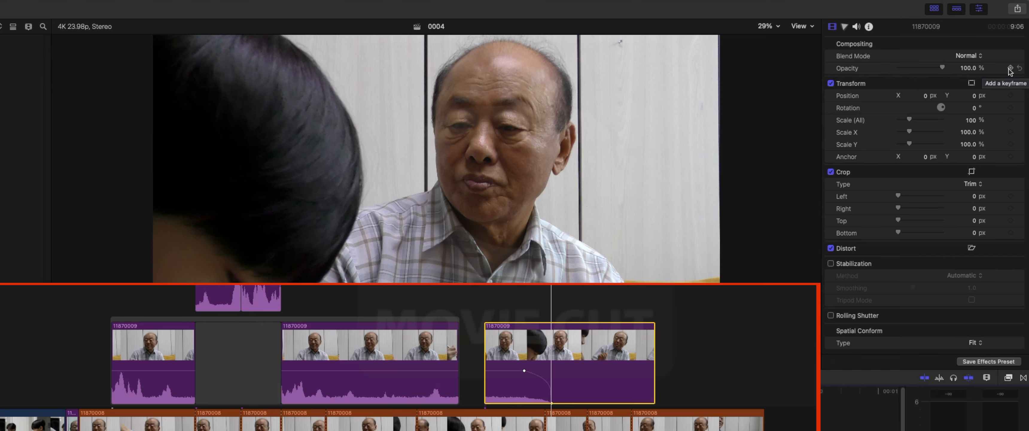
pyautogui.click(1010, 69)
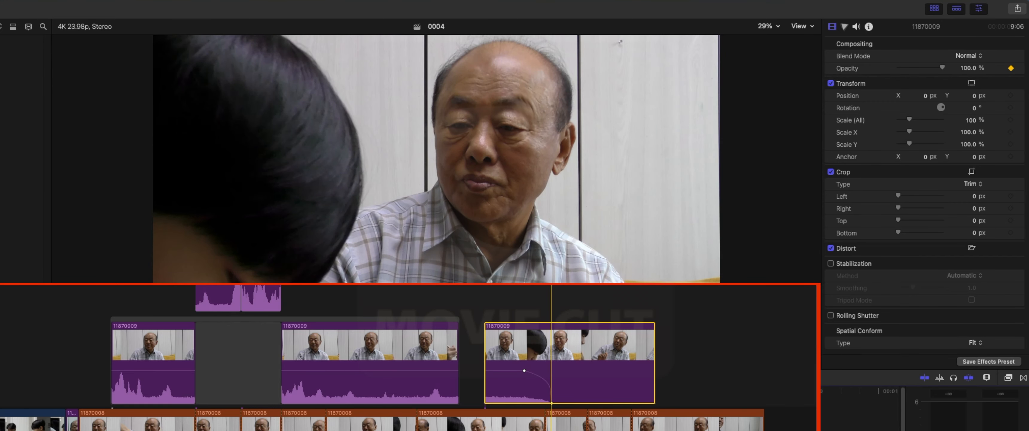
pyautogui.press('space')
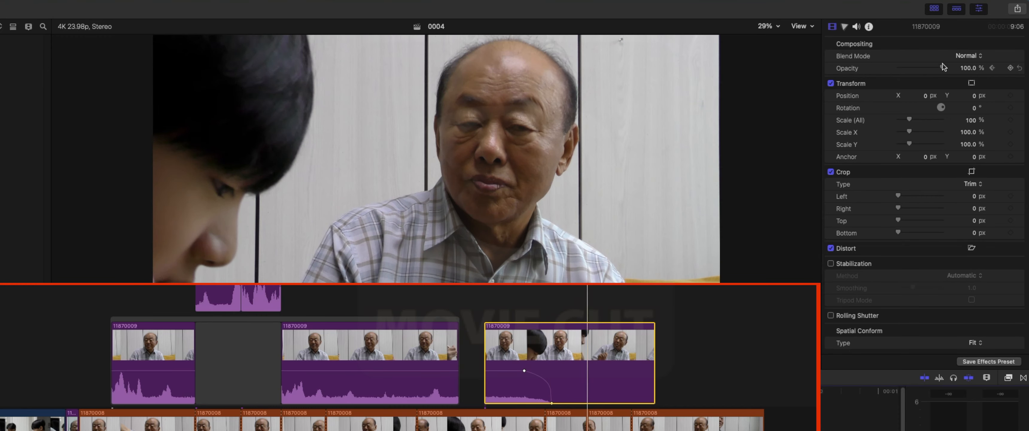
pyautogui.moveTo(942, 69); pyautogui.dragTo(870, 79)
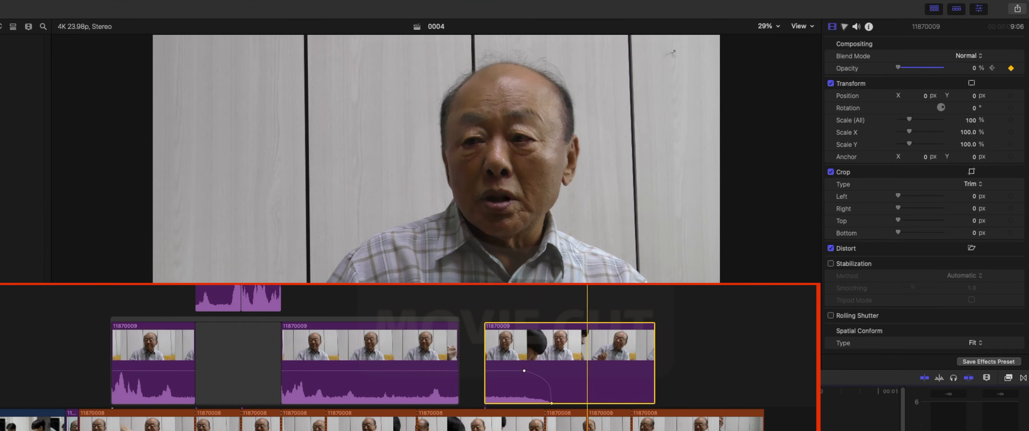
pyautogui.press('space')
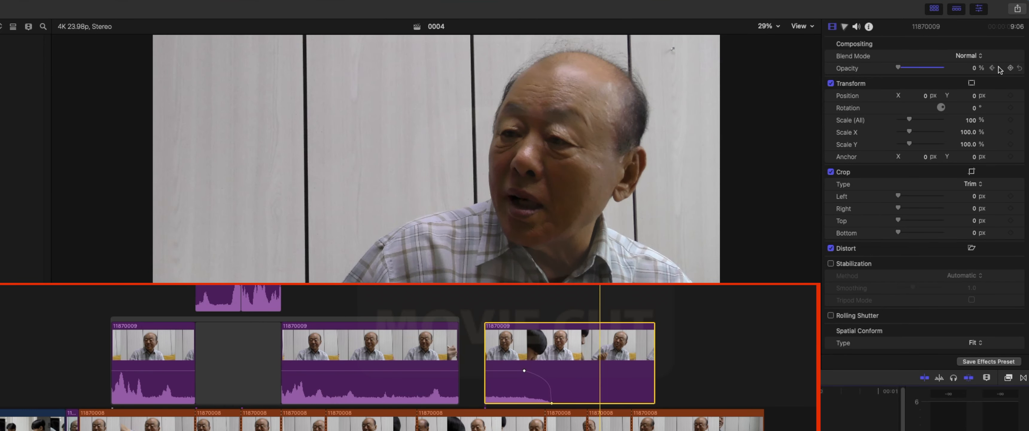
pyautogui.click(1021, 73)
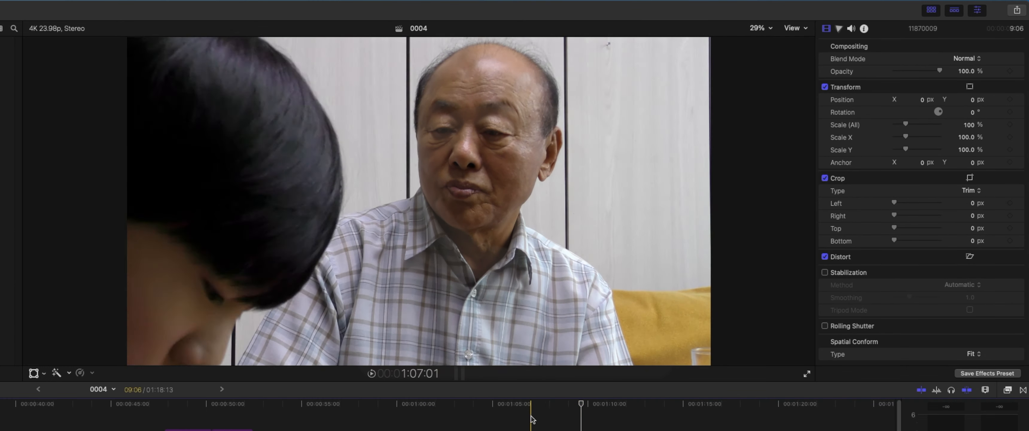
# - Move the playhead to 1:06:07 and show the horizon overlay in the viewer
pyautogui.click(517, 402)
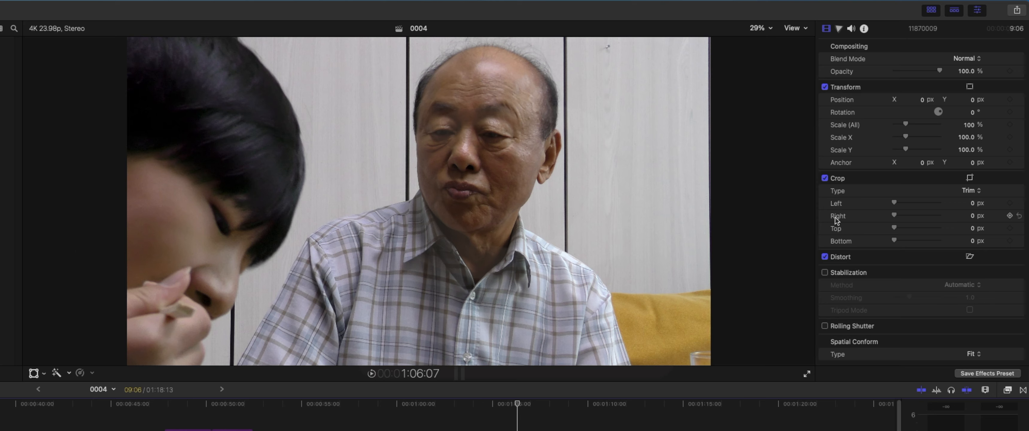
pyautogui.click(809, 29)
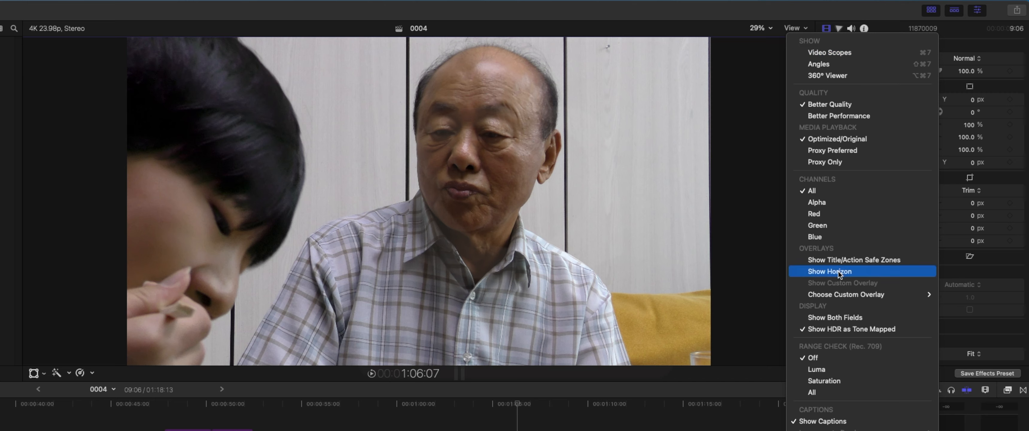
pyautogui.click(853, 270)
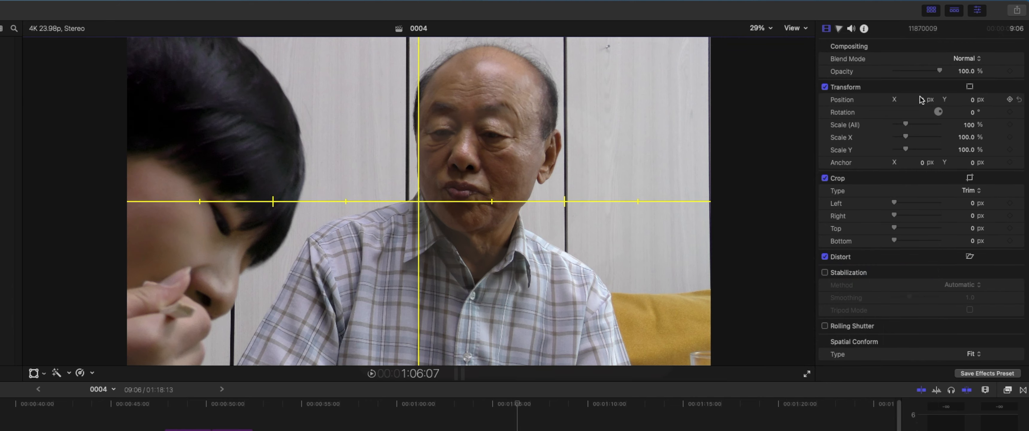
# - Set the connected clip's position to X 843 px and Y 488 px, rotation to 10°, Scale X to 50% and Scale Y to 55%
pyautogui.moveTo(921, 99)
pyautogui.mouseDown()
pyautogui.moveTo(974, 101)
pyautogui.moveTo(915, 101)
pyautogui.mouseUp()
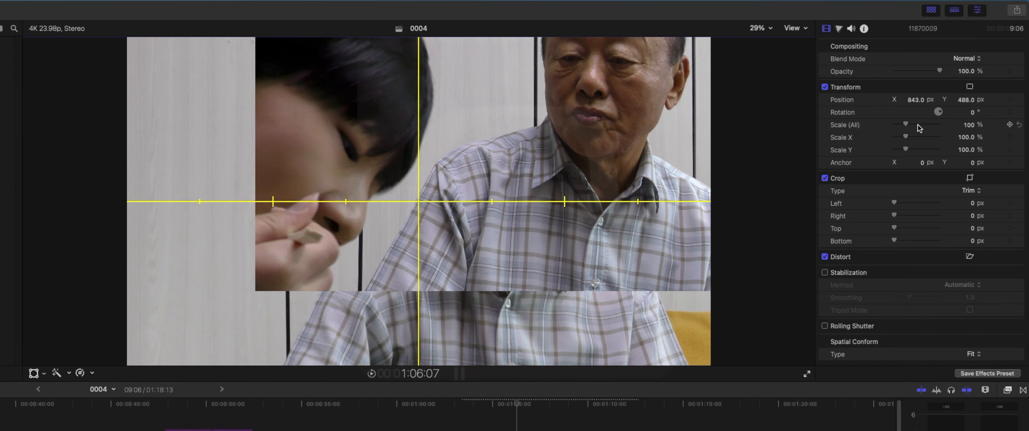
pyautogui.moveTo(972, 112); pyautogui.dragTo(968, 154)
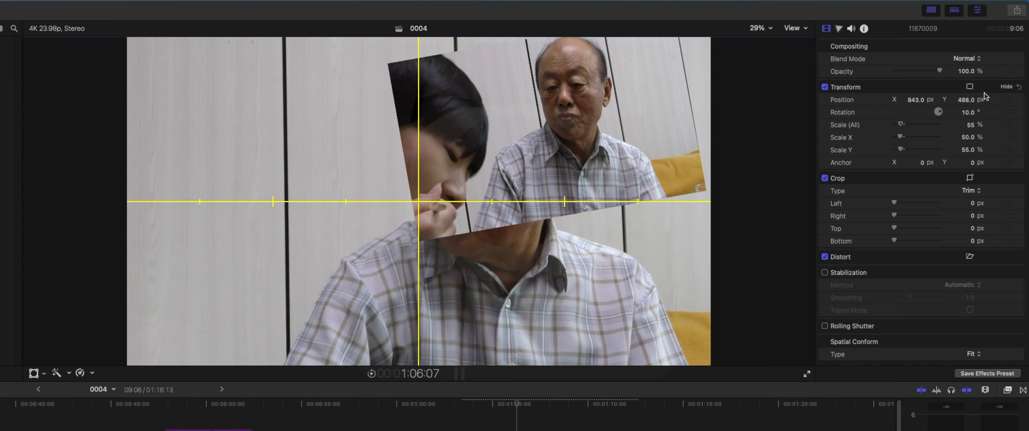
# - Switch the clip's on-screen Transform controls on and off several times from the inspector
pyautogui.click(970, 87)
pyautogui.click(970, 87)
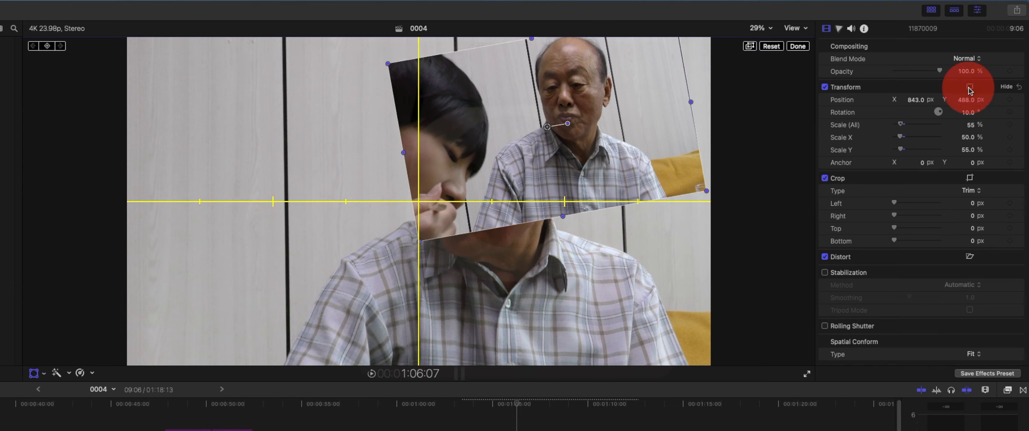
pyautogui.click(970, 88)
pyautogui.click(970, 87)
pyautogui.click(970, 87)
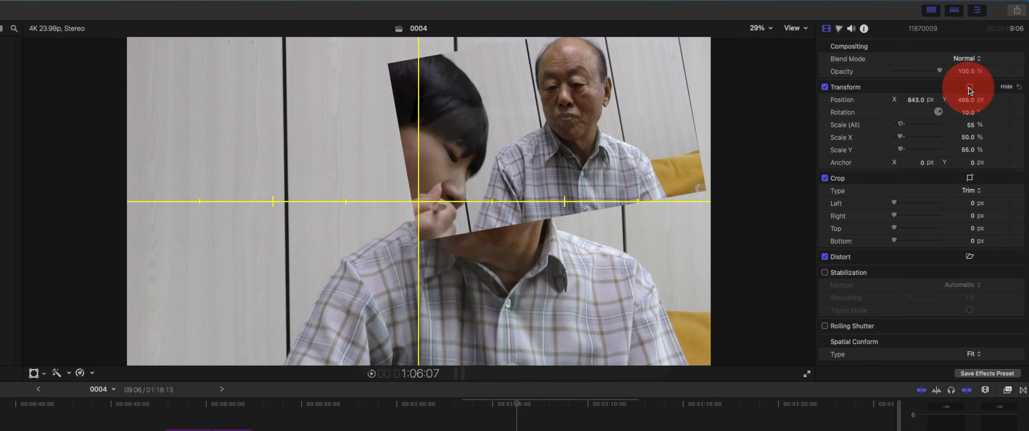
pyautogui.click(971, 87)
pyautogui.click(970, 87)
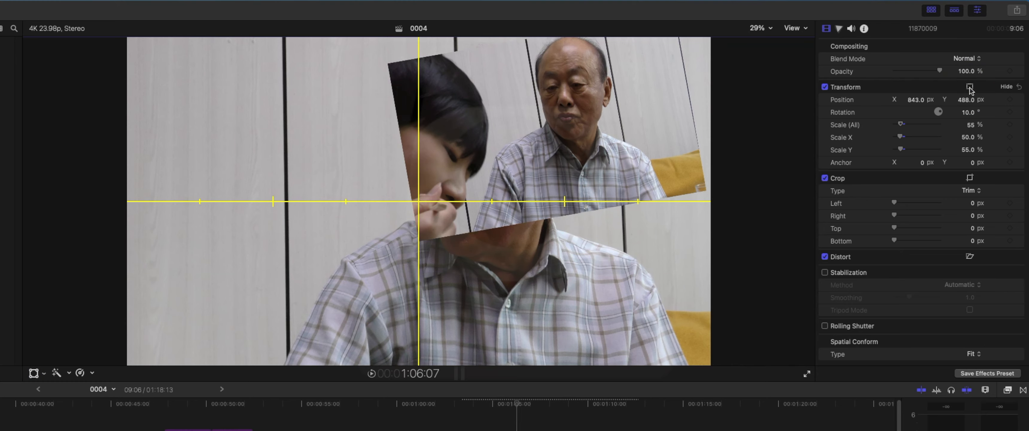
pyautogui.click(970, 87)
pyautogui.click(970, 87)
pyautogui.click(970, 87)
pyautogui.click(970, 87)
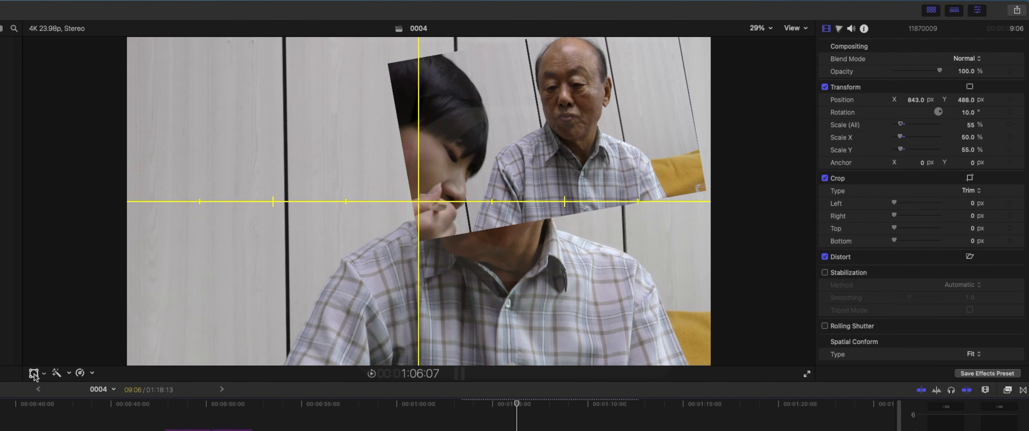
# - Show the on-screen Transform controls from the viewer, close them, and show them again
pyautogui.click(44, 373)
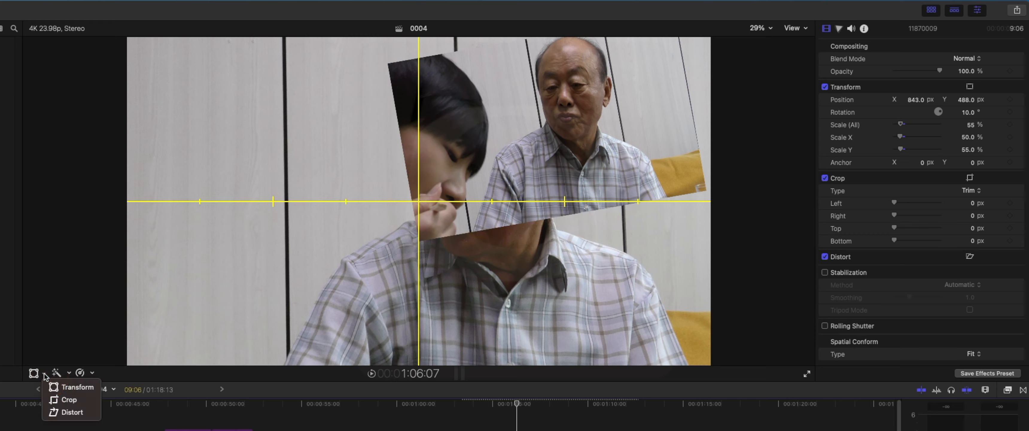
pyautogui.click(70, 387)
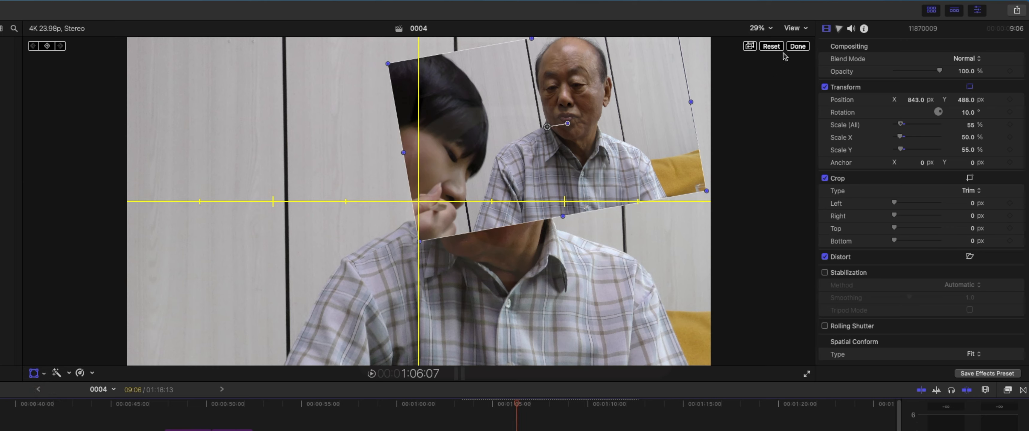
pyautogui.click(790, 48)
pyautogui.hotkey('shift', 't')
# - Move the connected clip near the frame's centre in the viewer, enlarge it to about 66% scale and rotate it to about 7°
pyautogui.moveTo(548, 129); pyautogui.dragTo(398, 201)
pyautogui.moveTo(524, 90); pyautogui.dragTo(551, 66)
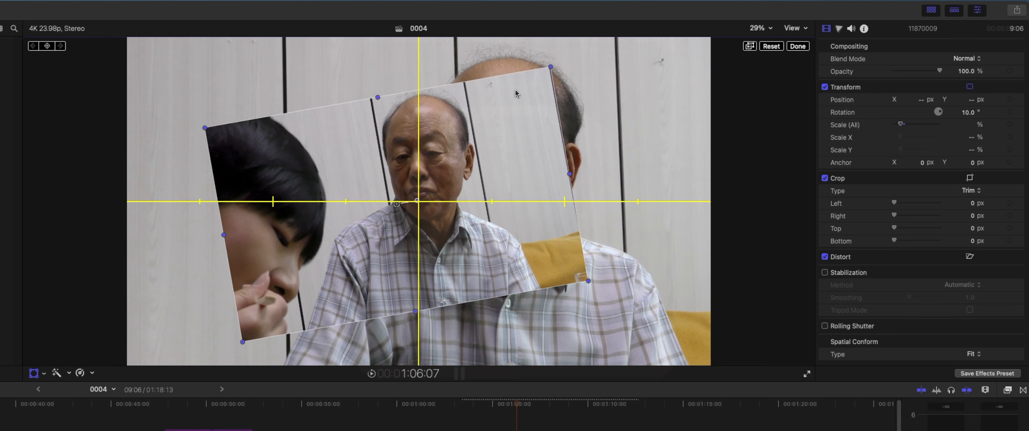
pyautogui.moveTo(449, 167); pyautogui.dragTo(535, 113)
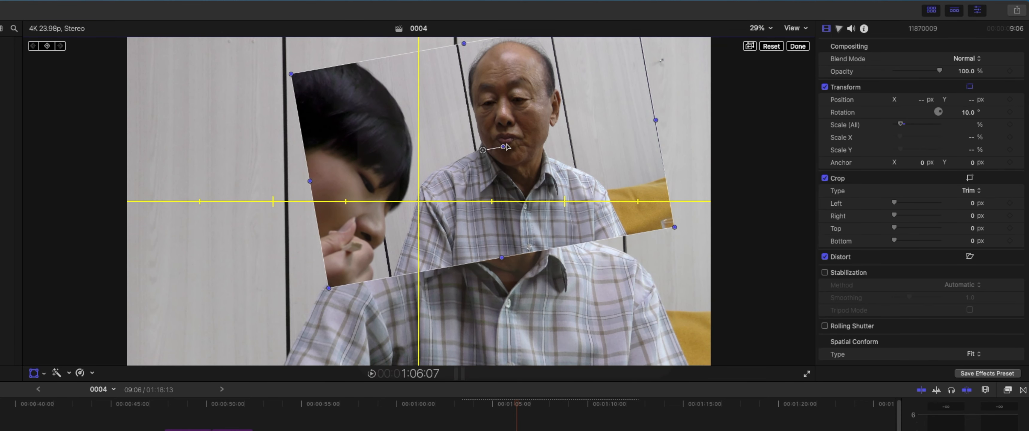
pyautogui.moveTo(504, 147); pyautogui.dragTo(524, 204)
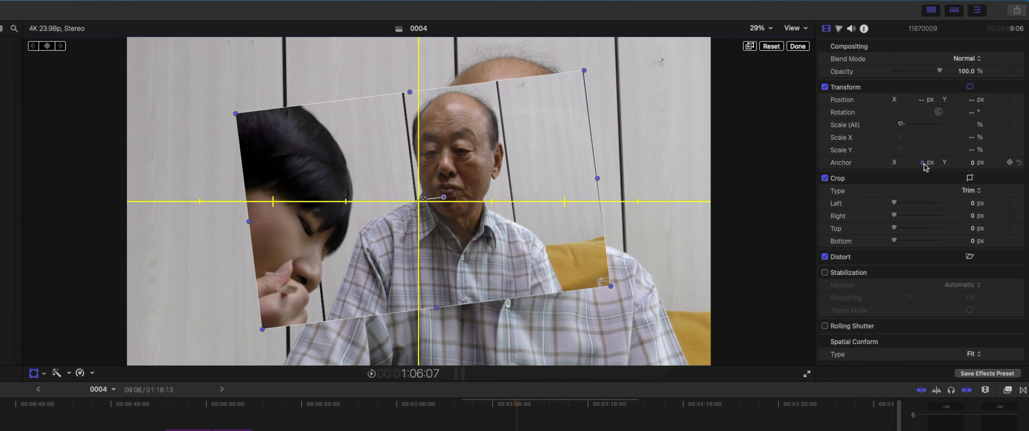
# - Set the connected clip's anchor X to -2994 px and move the clip to X -1920 px, Y -370.7 px in the viewer
pyautogui.moveTo(923, 162); pyautogui.dragTo(922, 162)
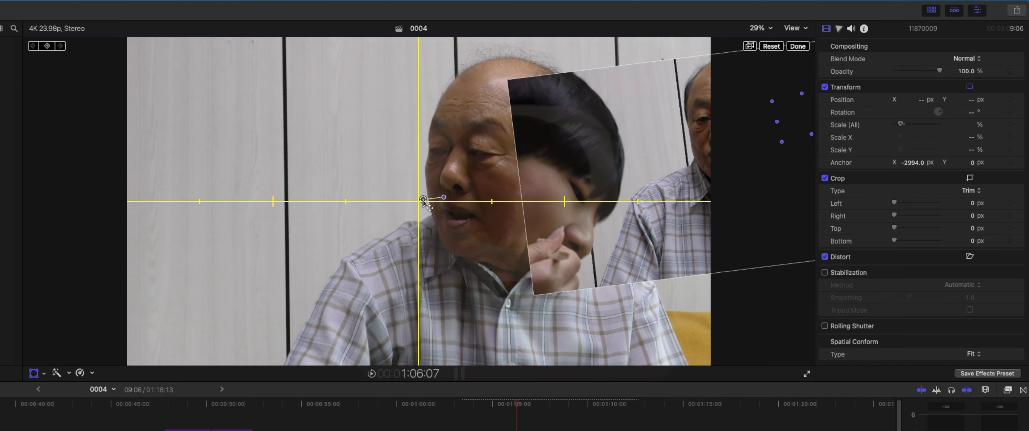
pyautogui.moveTo(424, 200); pyautogui.dragTo(127, 257)
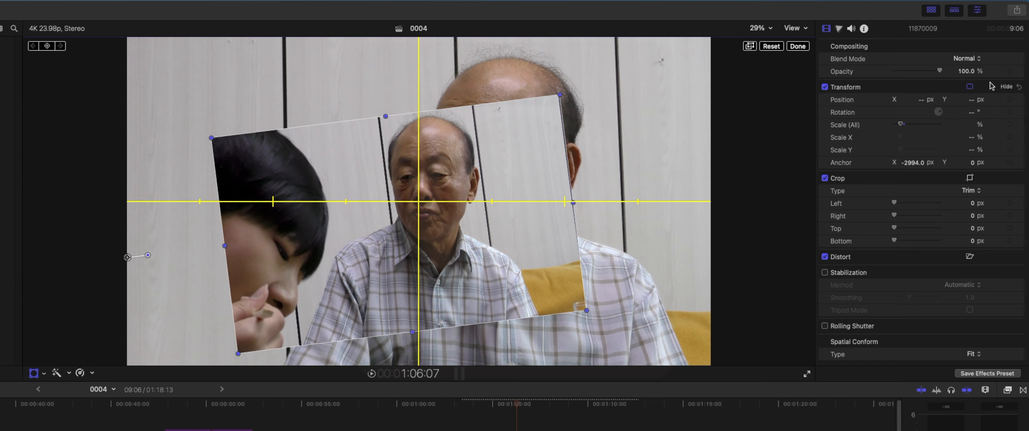
# - Keyframe all Transform parameters at 1:06:07 and a rotation of about 142° at 1:05:01, and play the animation up to 1:07:01
pyautogui.click(1010, 100)
pyautogui.click(1010, 140)
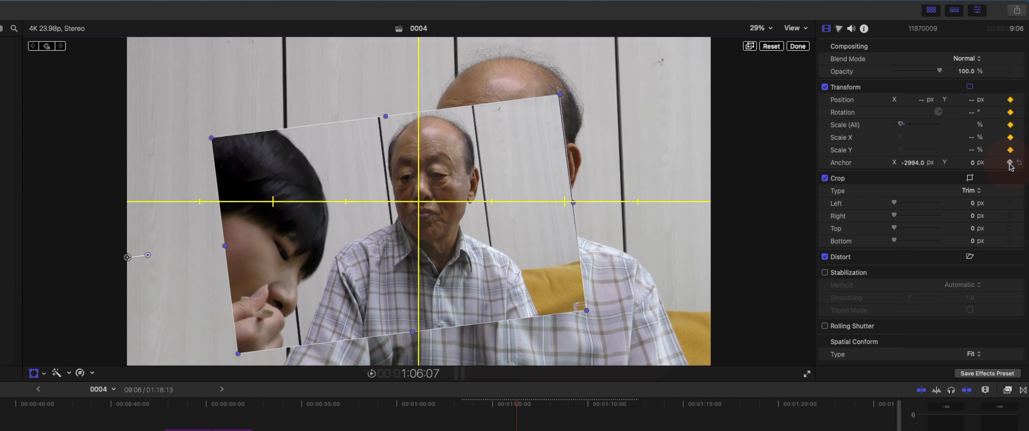
pyautogui.moveTo(517, 407); pyautogui.dragTo(493, 406)
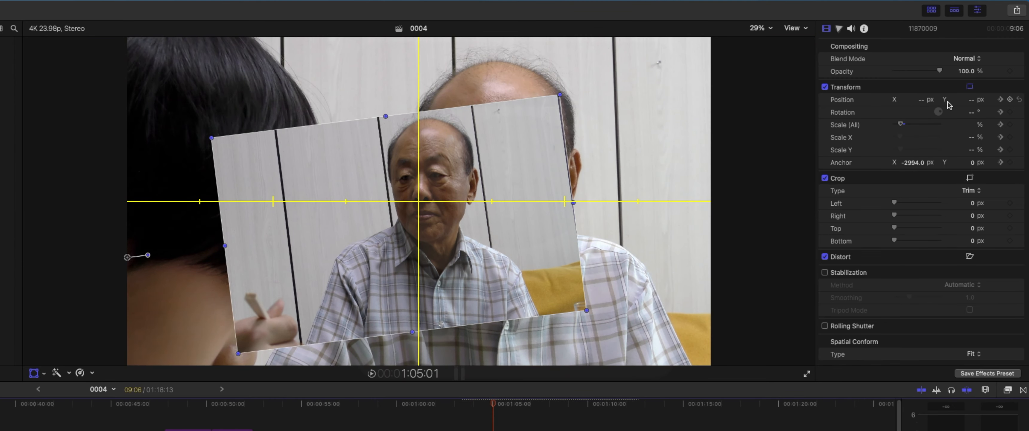
pyautogui.moveTo(974, 112); pyautogui.dragTo(973, 113)
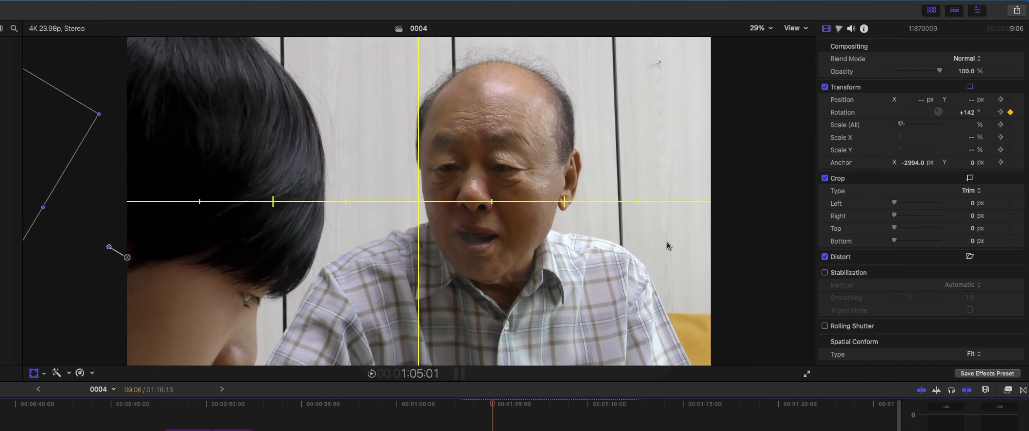
pyautogui.press('space')
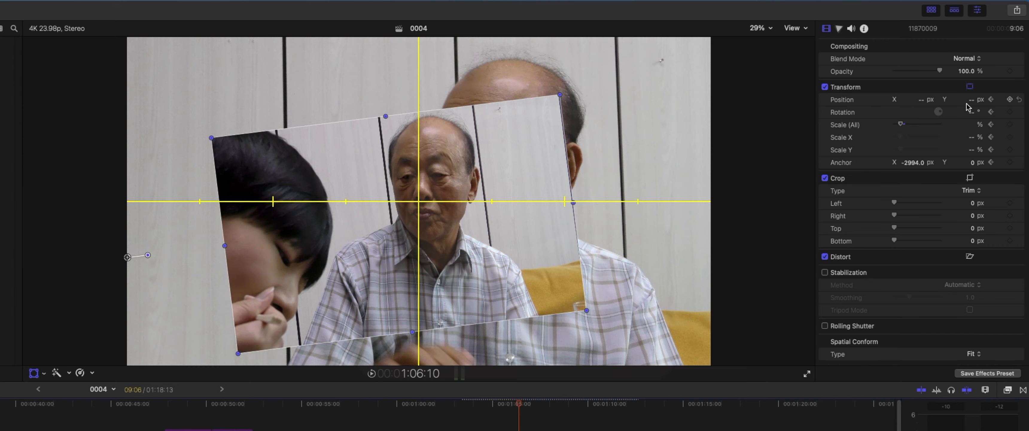
pyautogui.click(532, 405)
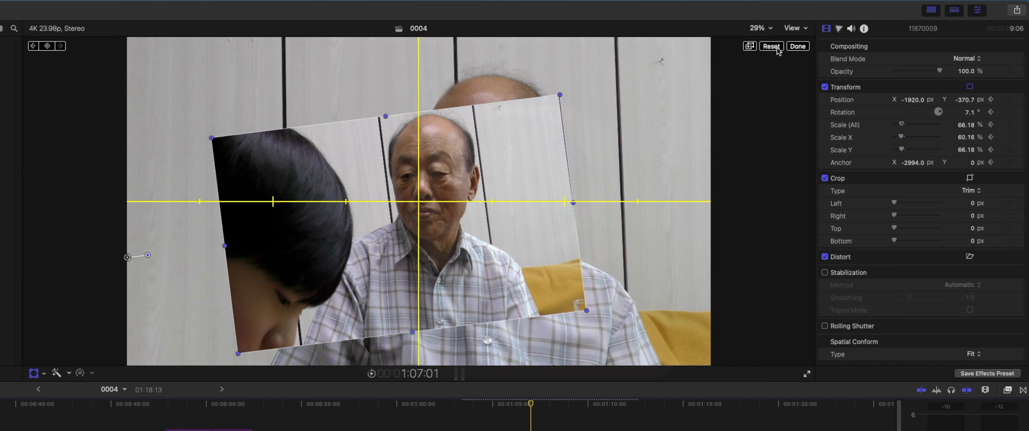
# - Toggle the isolation mode of the on-screen Transform controls on and off in the viewer
pyautogui.click(750, 46)
pyautogui.click(750, 46)
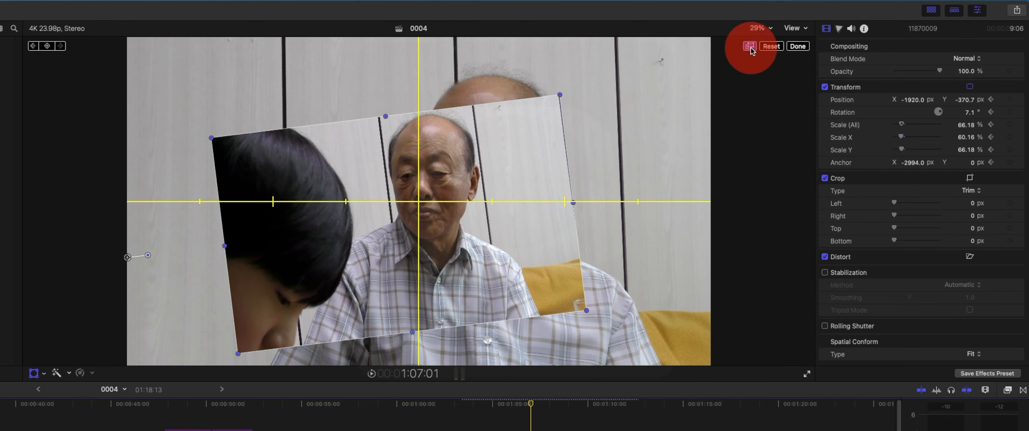
pyautogui.click(750, 47)
pyautogui.click(751, 46)
pyautogui.click(751, 46)
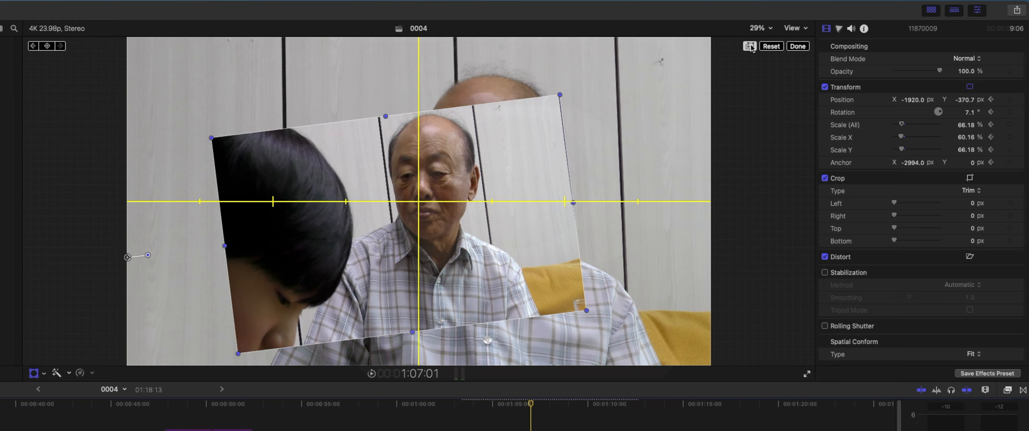
pyautogui.click(750, 46)
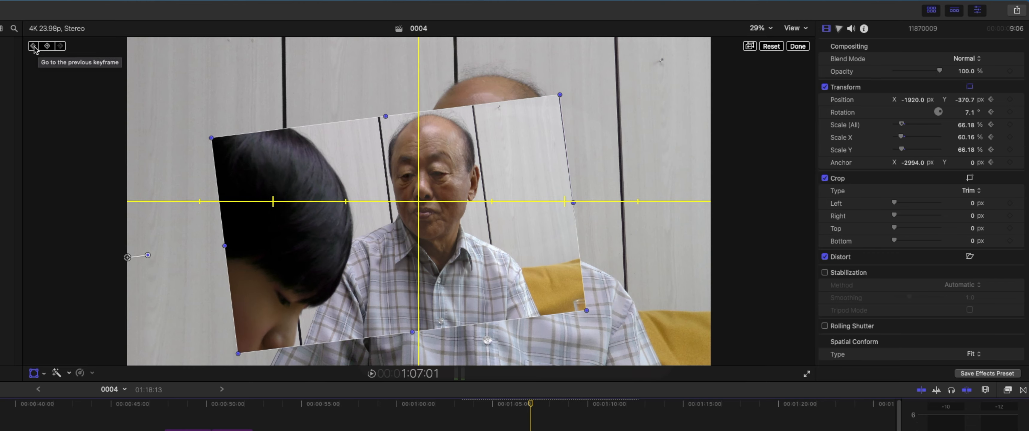
# - Step through the connected clip's Transform and Rotation keyframes, and reset all of its Transform parameters
pyautogui.click(34, 47)
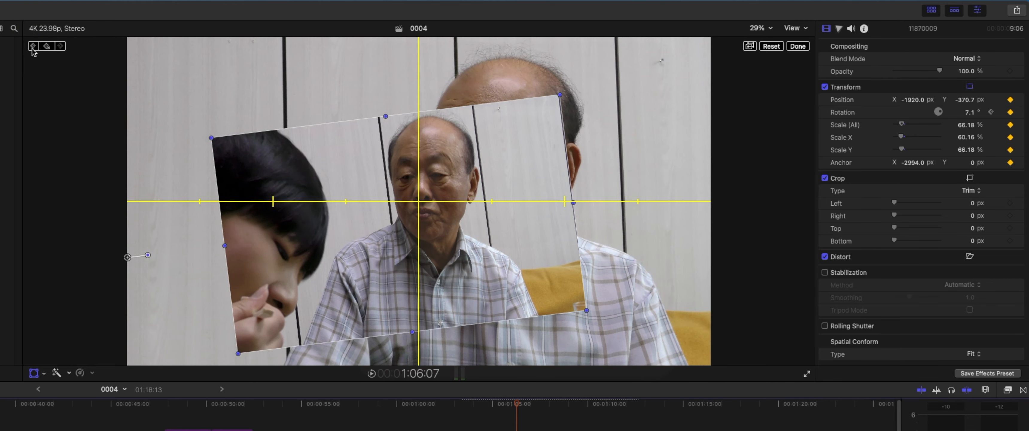
pyautogui.click(34, 47)
pyautogui.click(60, 46)
pyautogui.click(991, 113)
pyautogui.click(1003, 113)
pyautogui.click(992, 114)
pyautogui.click(1001, 115)
pyautogui.click(771, 46)
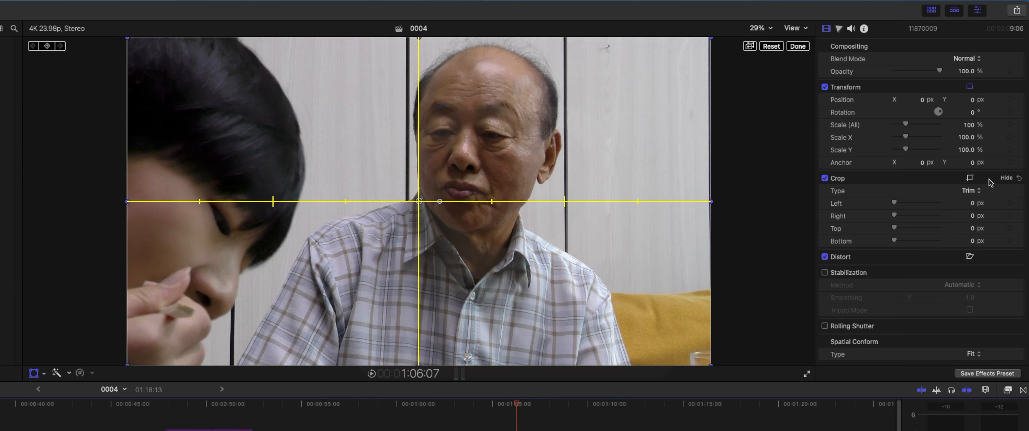
# - Enable the on-screen Crop controls and trim the connected clip's left edge by 389.6 px
pyautogui.click(970, 177)
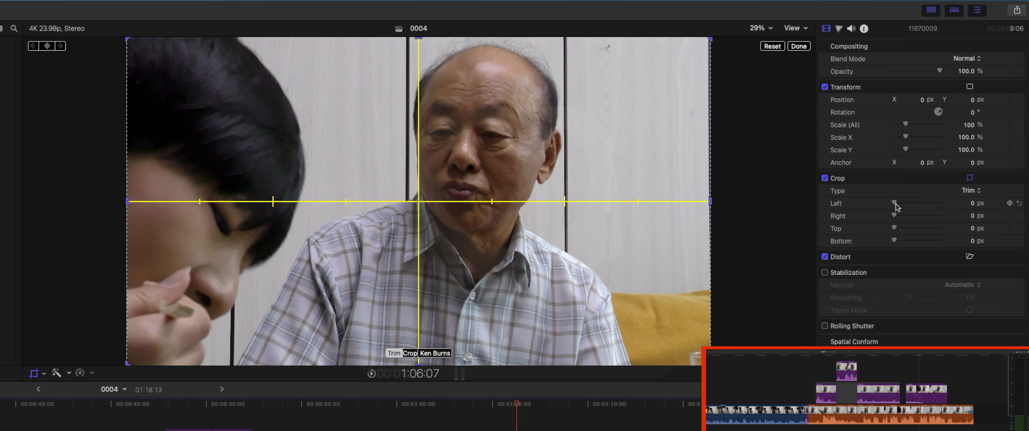
pyautogui.moveTo(895, 203)
pyautogui.mouseDown()
pyautogui.moveTo(920, 205)
pyautogui.moveTo(903, 207)
pyautogui.mouseUp()
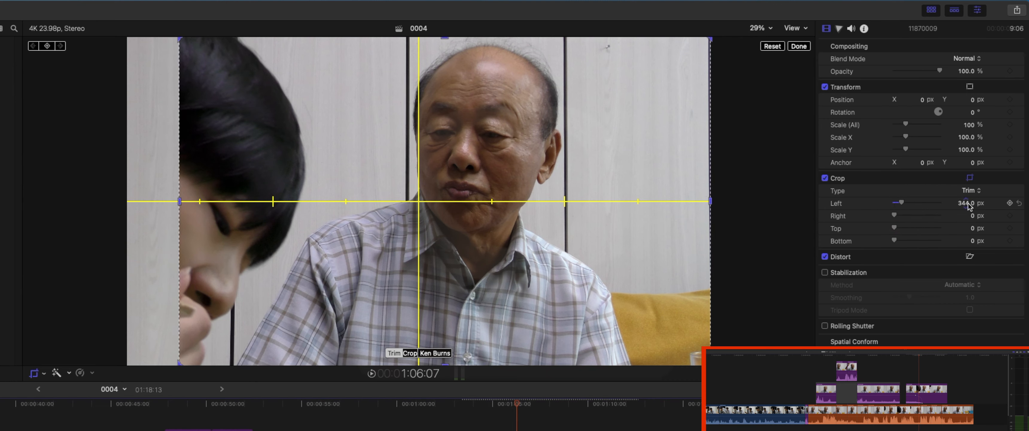
pyautogui.moveTo(966, 204)
pyautogui.mouseDown()
pyautogui.moveTo(995, 204)
pyautogui.moveTo(947, 203)
pyautogui.moveTo(961, 204)
pyautogui.mouseUp()
pyautogui.moveTo(966, 203); pyautogui.dragTo(953, 213)
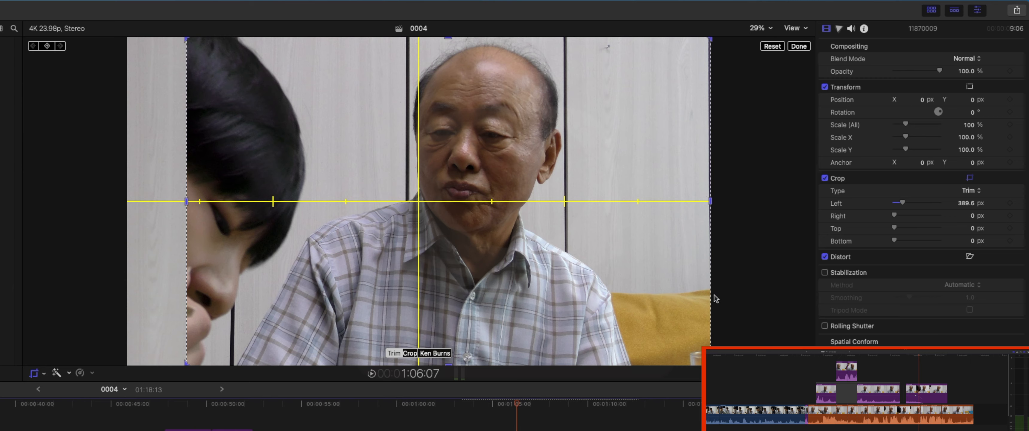
# - Try trimming the clip from its right edge and bottom-right corner in the viewer, and reset the trim
pyautogui.moveTo(711, 202)
pyautogui.mouseDown()
pyautogui.moveTo(579, 205)
pyautogui.moveTo(711, 202)
pyautogui.mouseUp()
pyautogui.moveTo(711, 364); pyautogui.dragTo(662, 286)
pyautogui.click(772, 46)
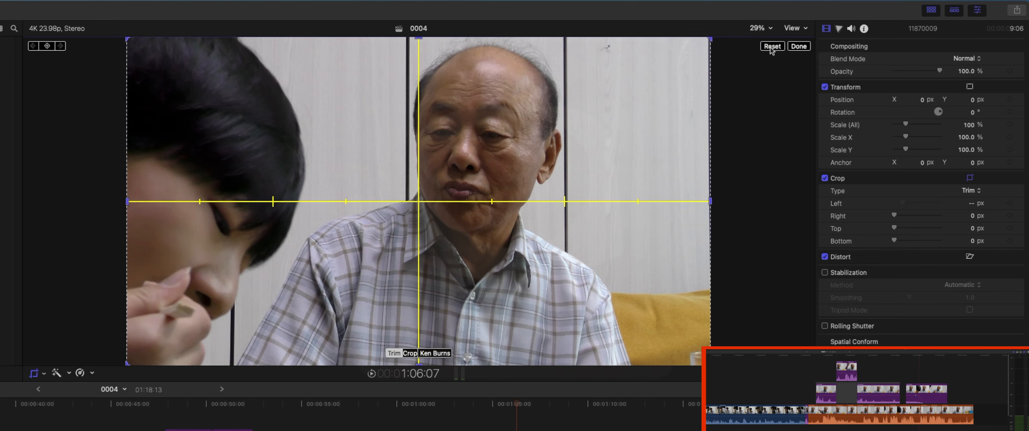
# - Switch the crop type to Crop and frame the man's face at about left 1469, right 827, top 382 and bottom 909
pyautogui.click(408, 354)
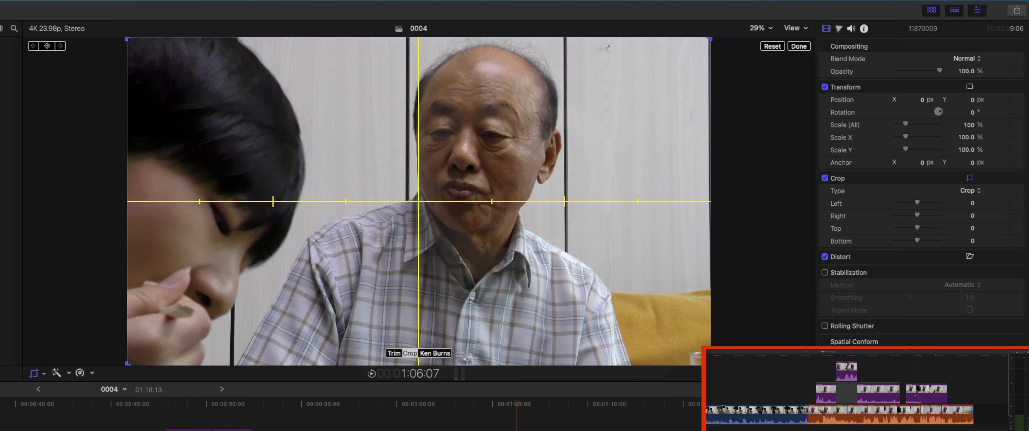
pyautogui.moveTo(709, 363); pyautogui.dragTo(363, 167)
pyautogui.moveTo(254, 137); pyautogui.dragTo(476, 195)
pyautogui.click(799, 46)
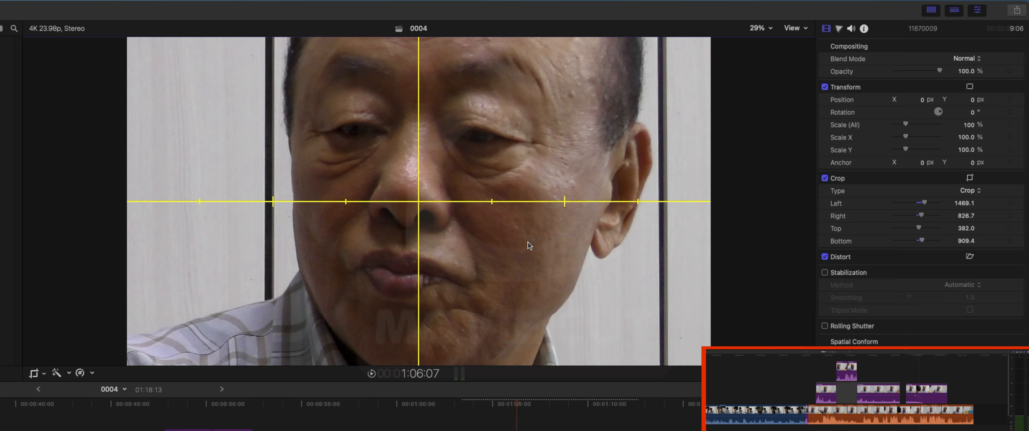
# - Reset the clip's Crop settings, choose the Ken Burns type and show its on-screen controls
pyautogui.click(1020, 179)
pyautogui.click(971, 192)
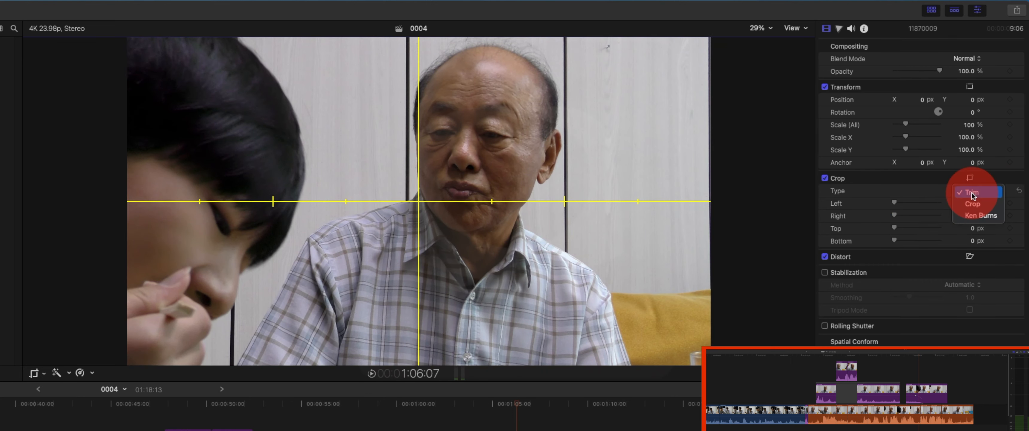
pyautogui.click(981, 215)
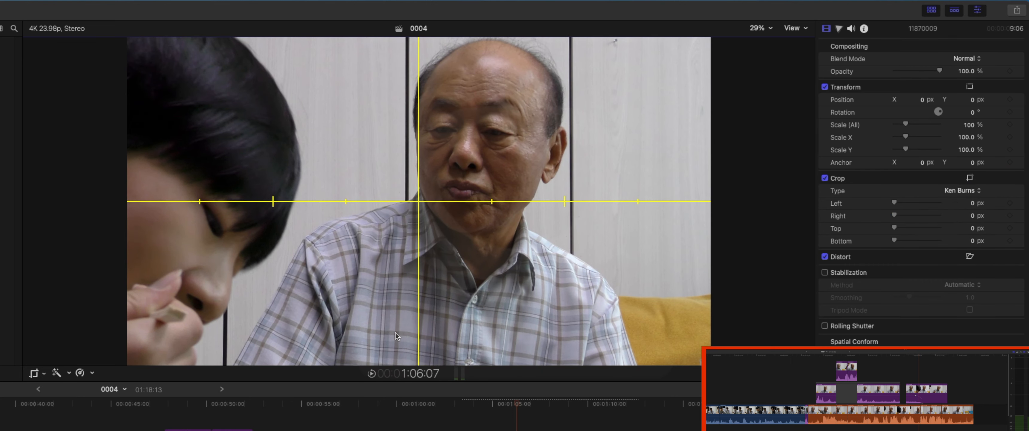
pyautogui.click(36, 377)
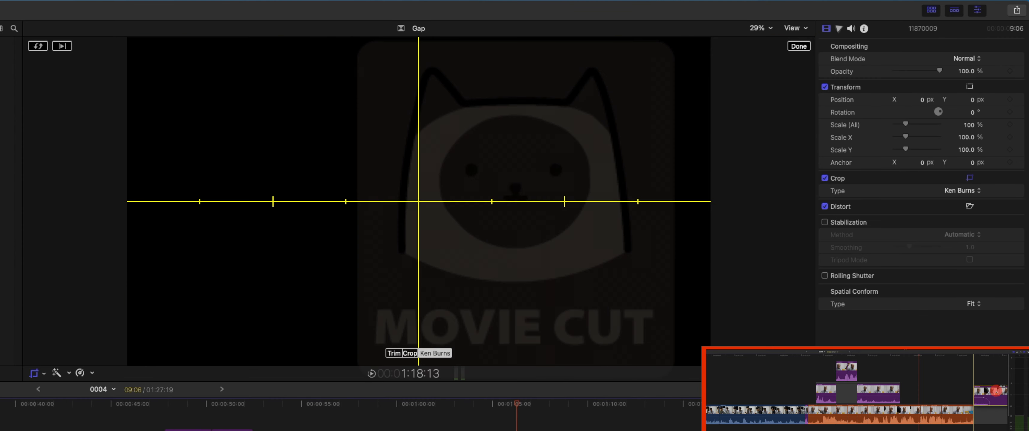
# - Move the Ken Burns clip to the end of the primary storyline and place the playhead at its start, 1:18:13
pyautogui.hscroll(5, 880, 399)
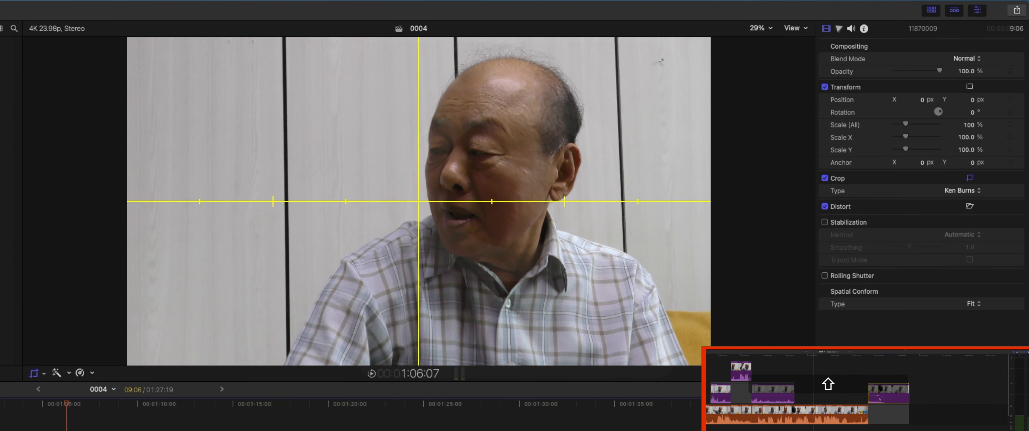
pyautogui.moveTo(882, 402); pyautogui.dragTo(882, 414)
pyautogui.hscroll(-3, 893, 370)
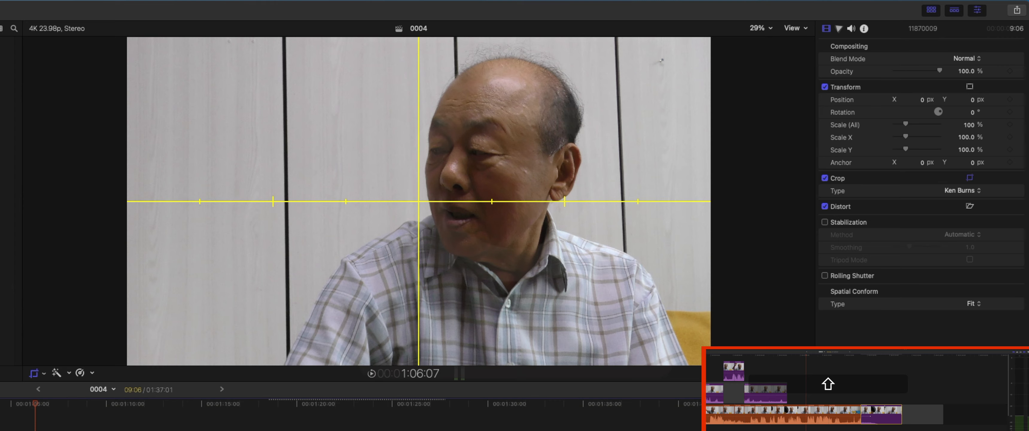
pyautogui.click(400, 408)
pyautogui.hotkey('shift', 'c')
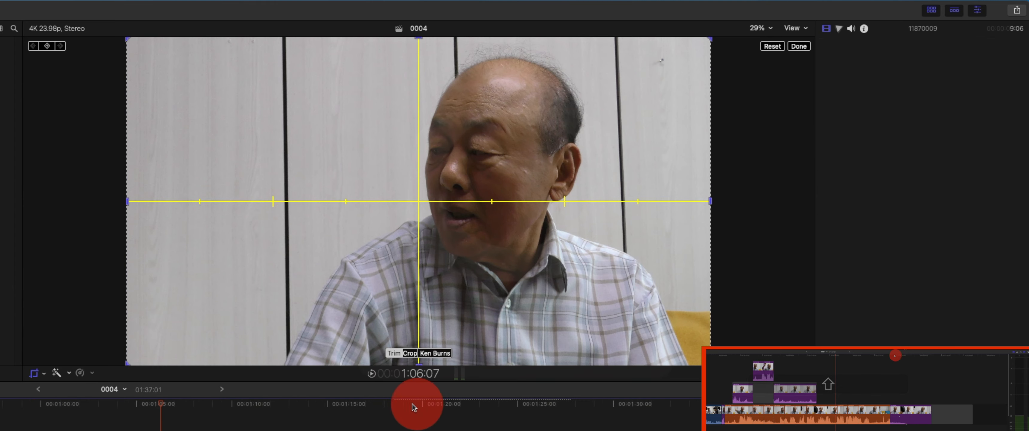
pyautogui.moveTo(402, 412)
pyautogui.mouseDown()
pyautogui.moveTo(437, 408)
pyautogui.moveTo(397, 416)
pyautogui.mouseUp()
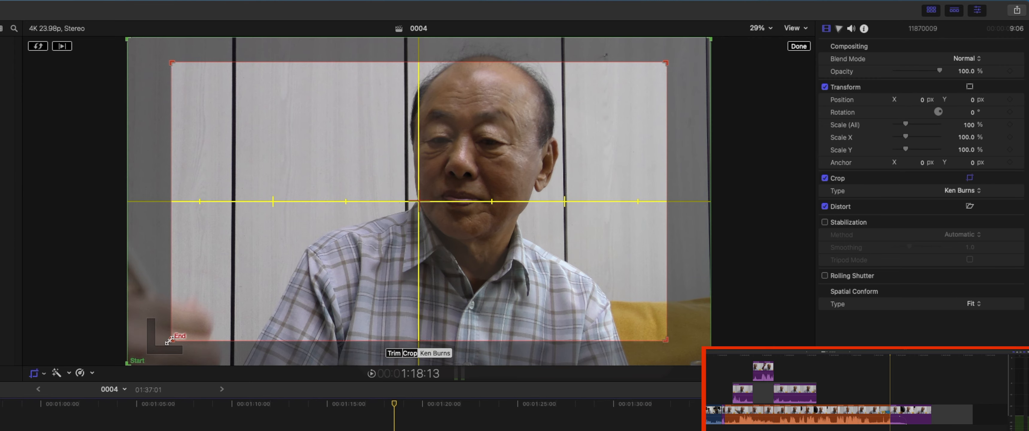
# - Shrink the Ken Burns end frame around the man's face, apply it and preview the resulting zoom
pyautogui.moveTo(169, 340); pyautogui.dragTo(413, 208)
pyautogui.moveTo(502, 148); pyautogui.dragTo(461, 178)
pyautogui.click(804, 46)
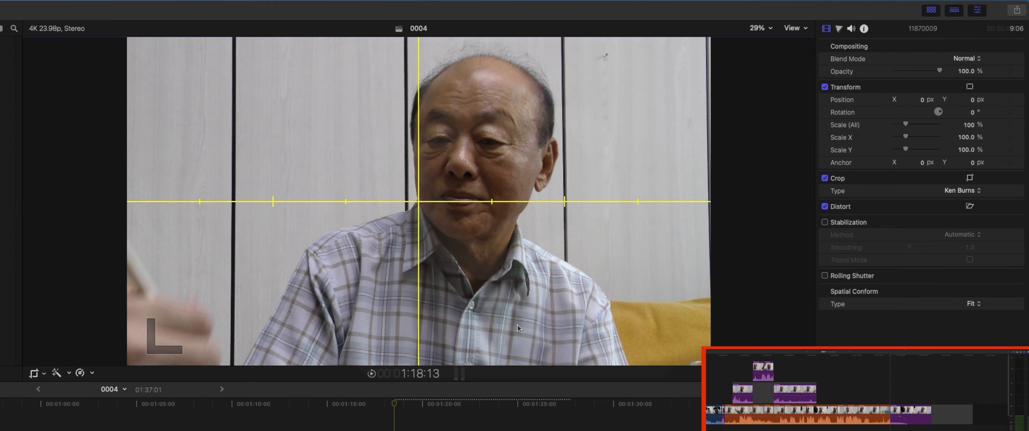
pyautogui.press('space')
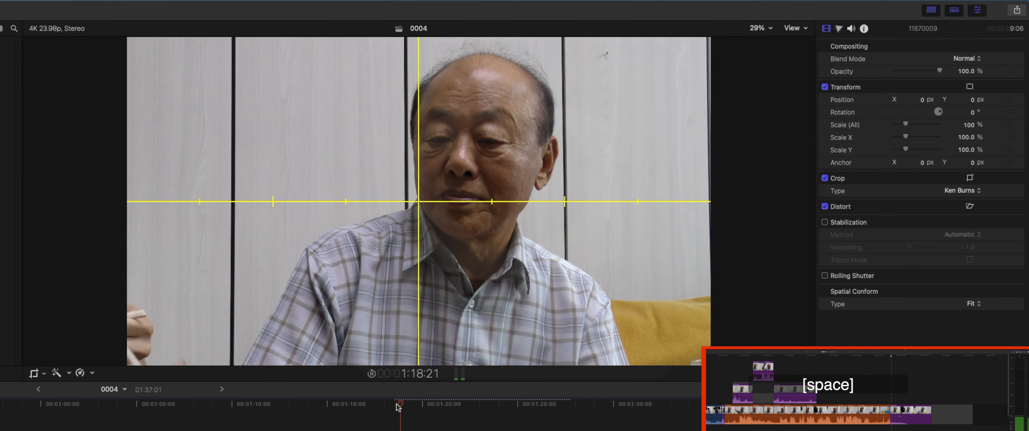
pyautogui.press('space')
pyautogui.moveTo(404, 404); pyautogui.dragTo(535, 424)
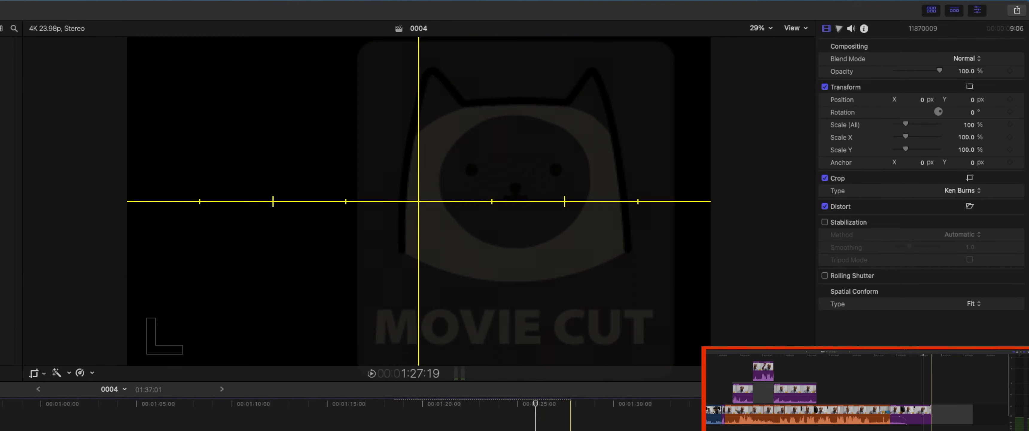
# - Shorten the Ken Burns clip to 2:21 and play the zoom from 1:19:08
pyautogui.moveTo(931, 406); pyautogui.dragTo(902, 407)
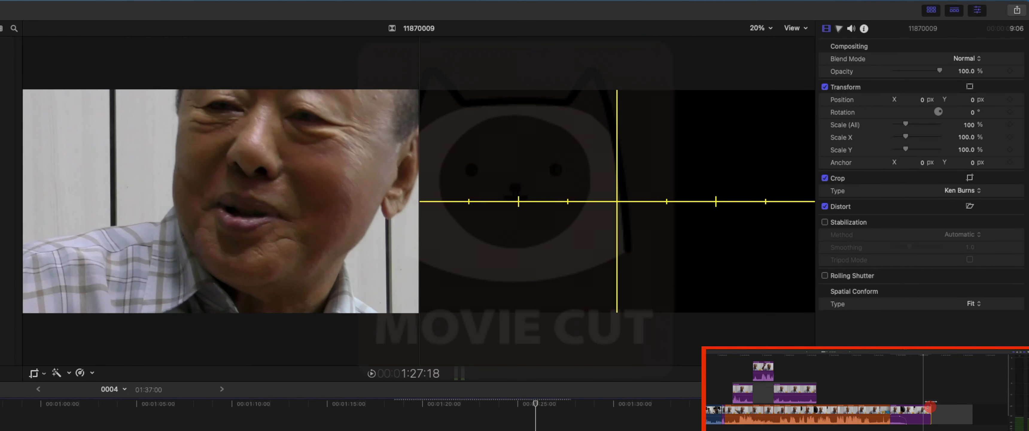
pyautogui.click(410, 401)
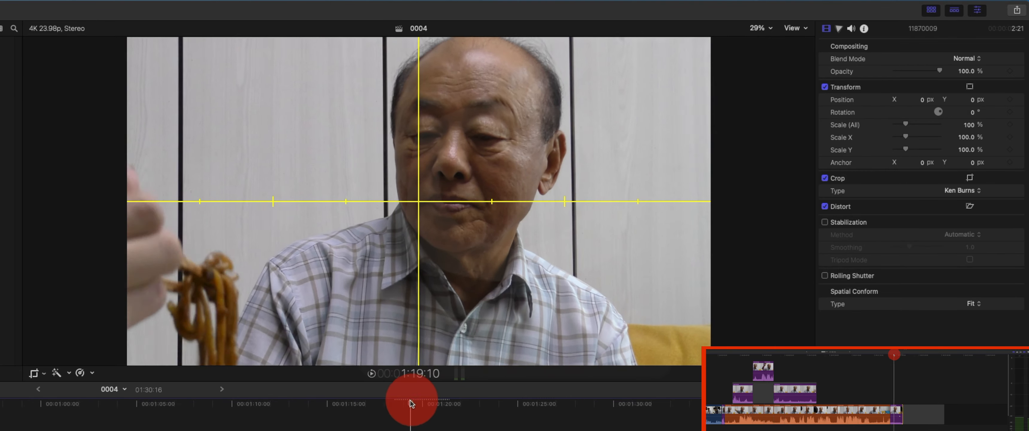
pyautogui.moveTo(411, 401); pyautogui.dragTo(410, 427)
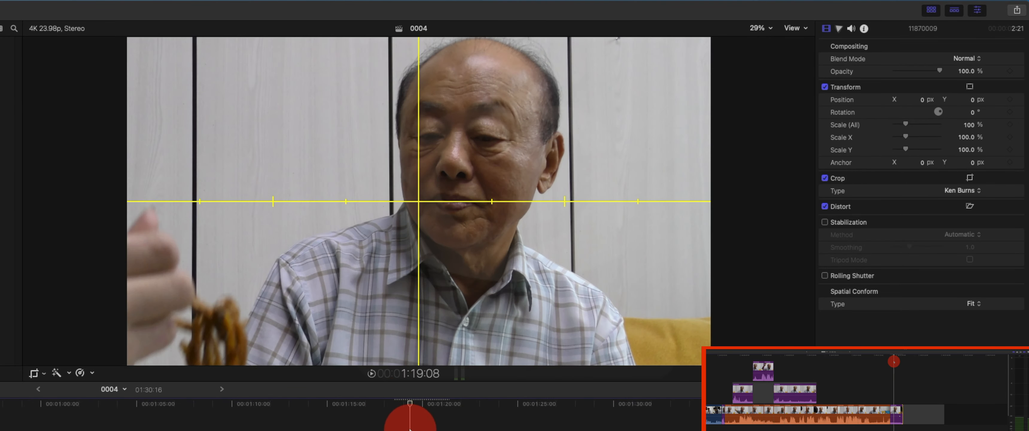
pyautogui.moveTo(896, 417); pyautogui.dragTo(895, 430)
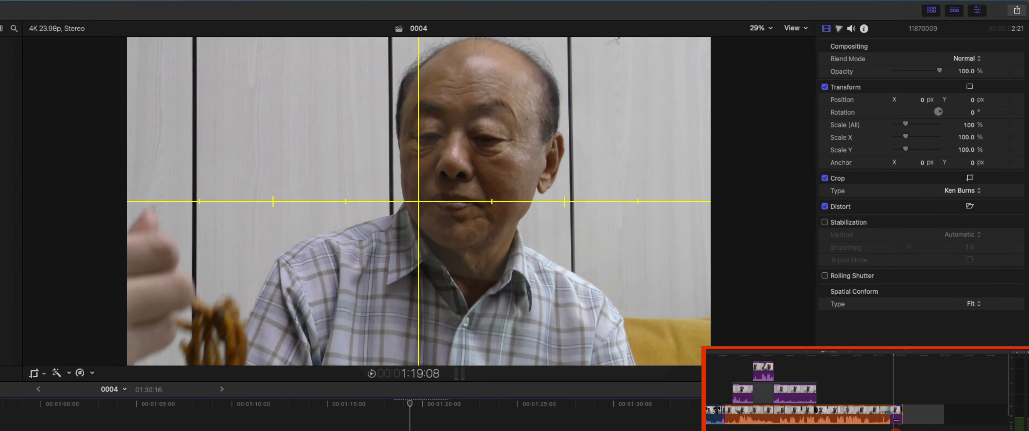
pyautogui.press('space')
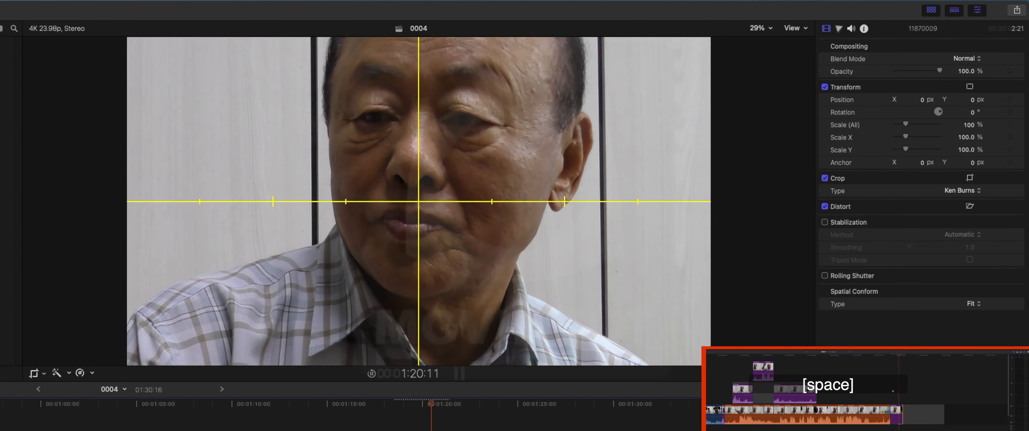
pyautogui.press('space')
# - Lengthen the Ken Burns clip to 24:17, preview the zoom and delete the clip
pyautogui.moveTo(902, 405); pyautogui.dragTo(1000, 405)
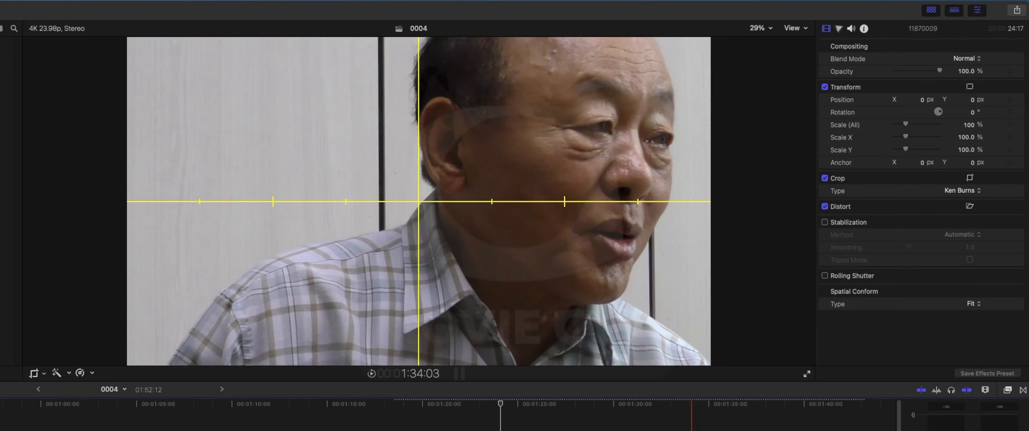
pyautogui.click(476, 415)
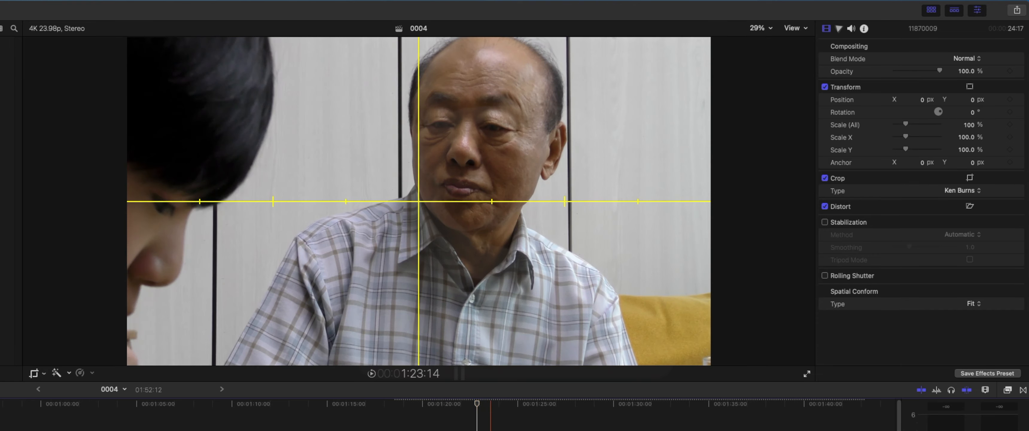
pyautogui.press('Delete')
# - Select clip 11870008 at 1:12:14, reveal its Distort values and enable the on-screen Distort controls
pyautogui.click(280, 420)
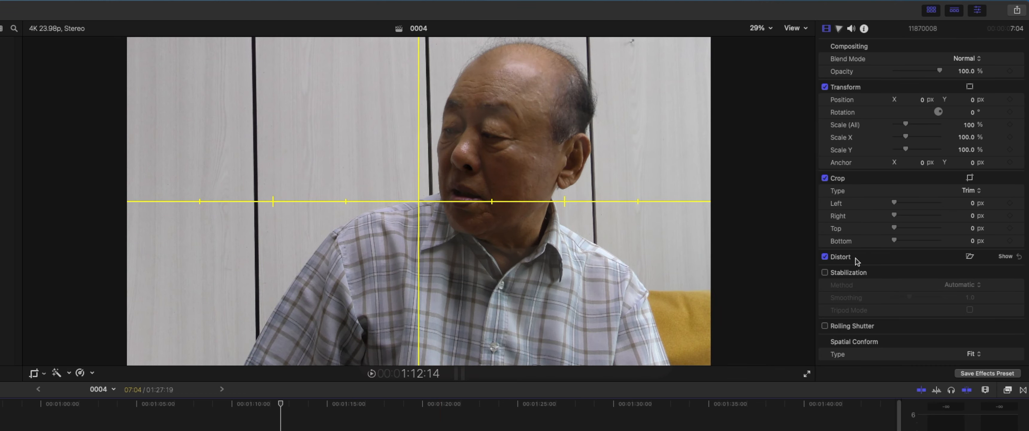
pyautogui.click(1006, 257)
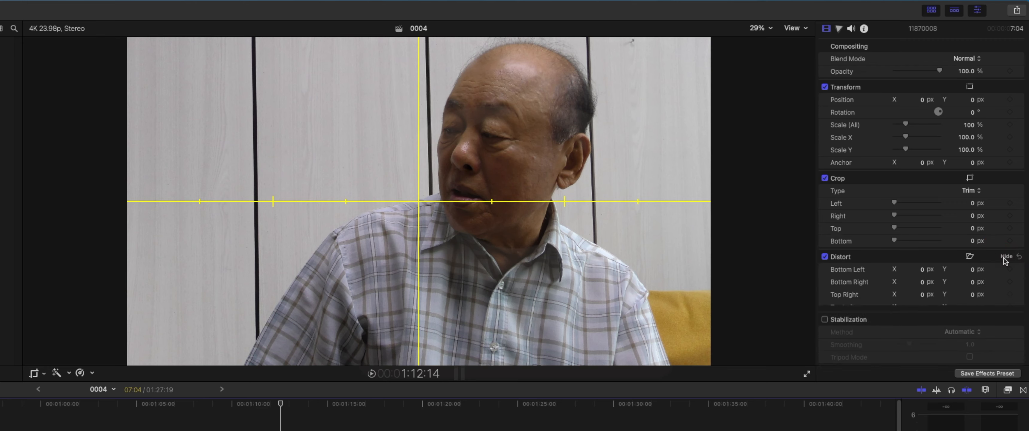
pyautogui.click(970, 256)
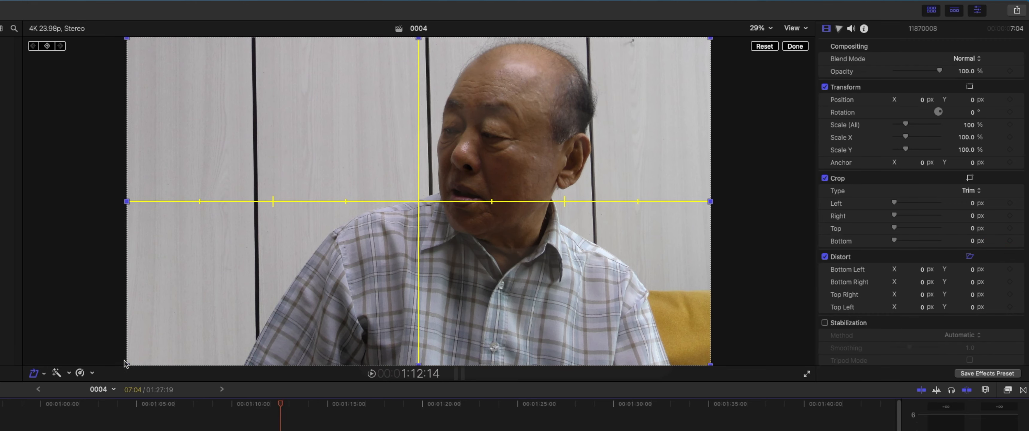
# - Distort the clip's bottom-left corner to X 2064.5, Y 1139.5 px and its top-left corner to X 1822.0, Y -340.2 px
pyautogui.moveTo(128, 364); pyautogui.dragTo(309, 251)
pyautogui.moveTo(128, 39); pyautogui.dragTo(271, 149)
pyautogui.moveTo(298, 199); pyautogui.dragTo(430, 138)
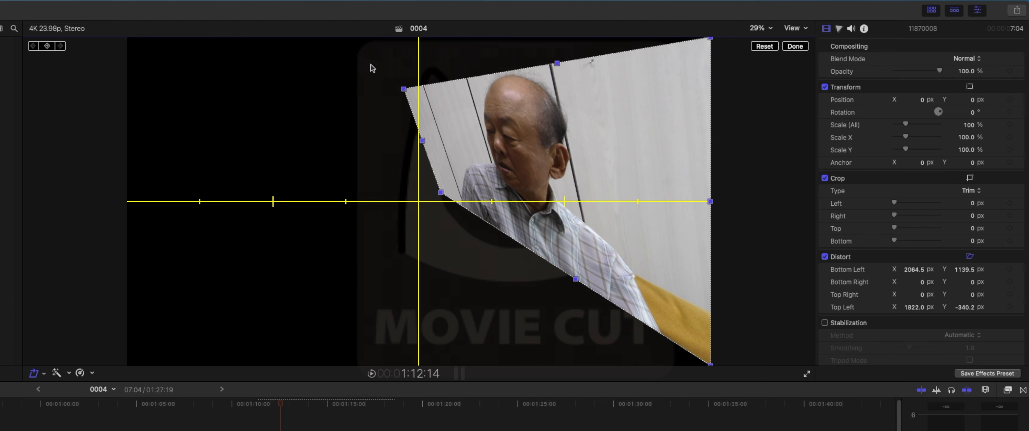
# - Adjust the top-left distortion to X 2023.0, Y -229.2 px, move the clip to X -9.6, Y -79.7 px and play it
pyautogui.moveTo(404, 89); pyautogui.dragTo(435, 73)
pyautogui.moveTo(566, 148); pyautogui.dragTo(565, 162)
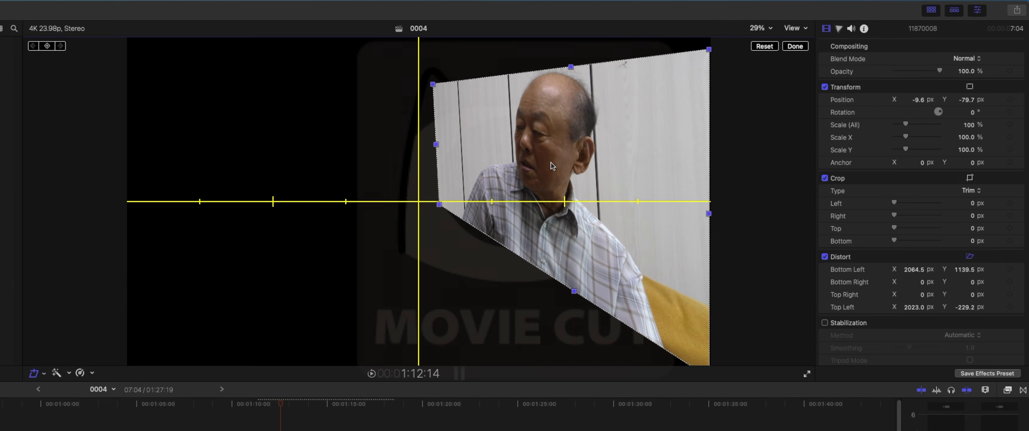
pyautogui.moveTo(286, 413); pyautogui.dragTo(259, 410)
pyautogui.press('l')
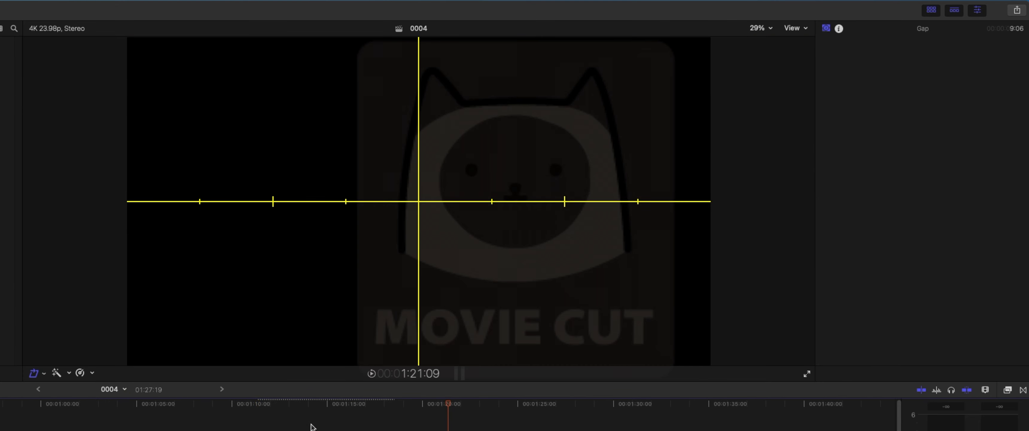
# - Add a Basic Title above the distorted clip at 1:13:04 and set its text to "asdfasdf"
pyautogui.click(292, 402)
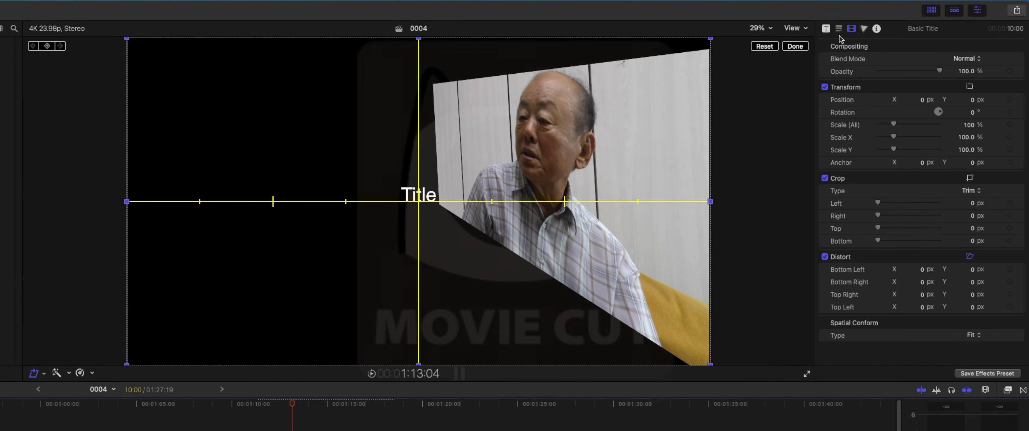
pyautogui.click(839, 32)
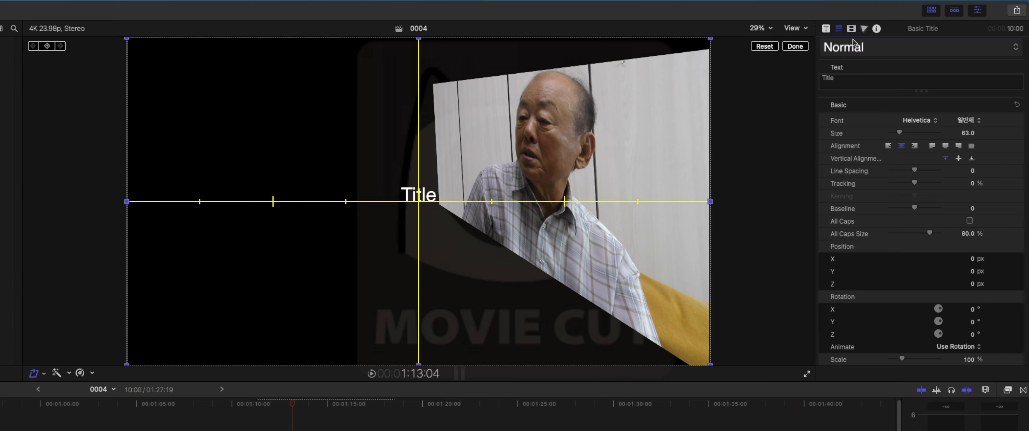
pyautogui.tripleClick(864, 79)
pyautogui.write('asdfasdf')
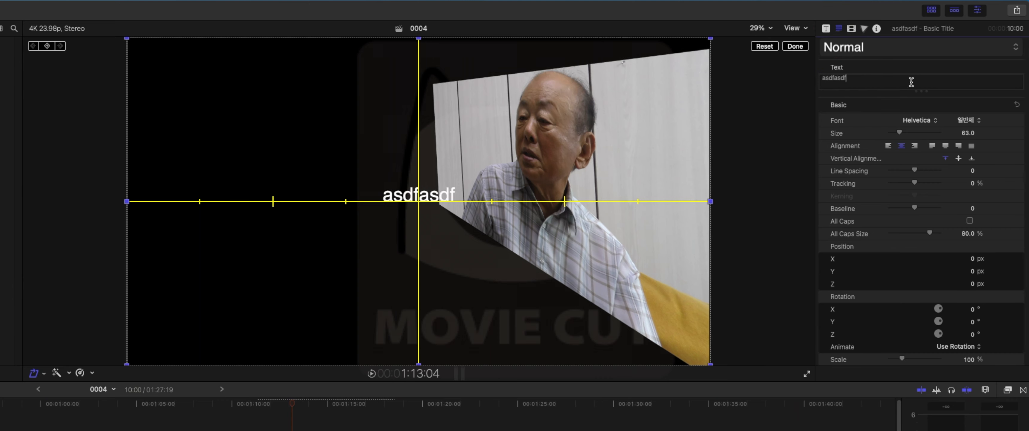
# - Set the title's size to 266 and distort its right corners and edge inward so the text recedes beside the distorted clip
pyautogui.moveTo(966, 133); pyautogui.dragTo(975, 133)
pyautogui.moveTo(707, 41); pyautogui.dragTo(423, 98)
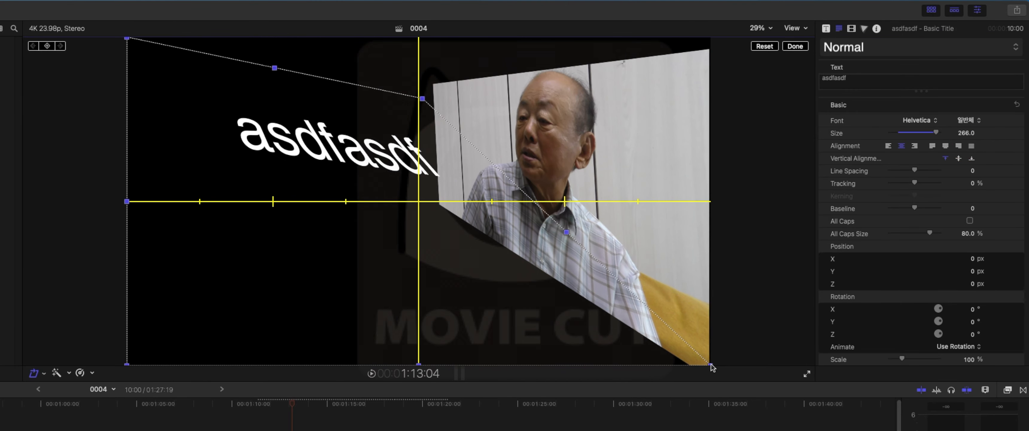
pyautogui.moveTo(710, 364); pyautogui.dragTo(427, 196)
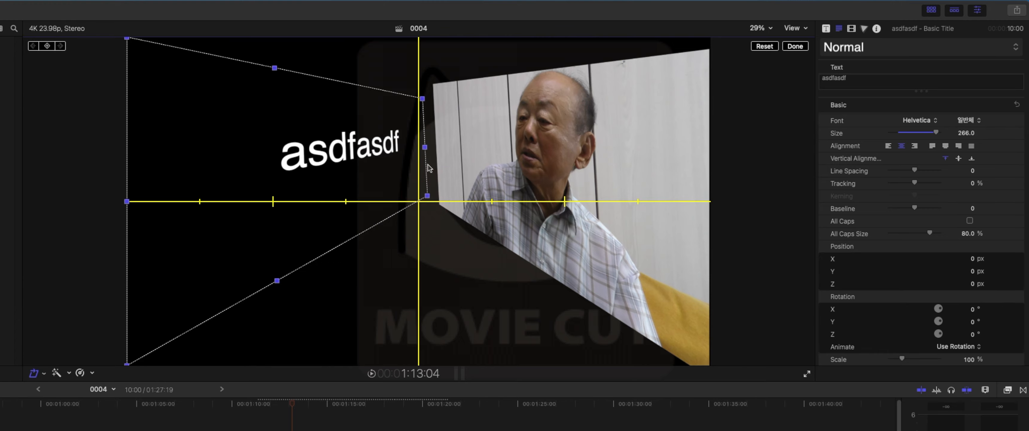
pyautogui.moveTo(425, 147); pyautogui.dragTo(275, 171)
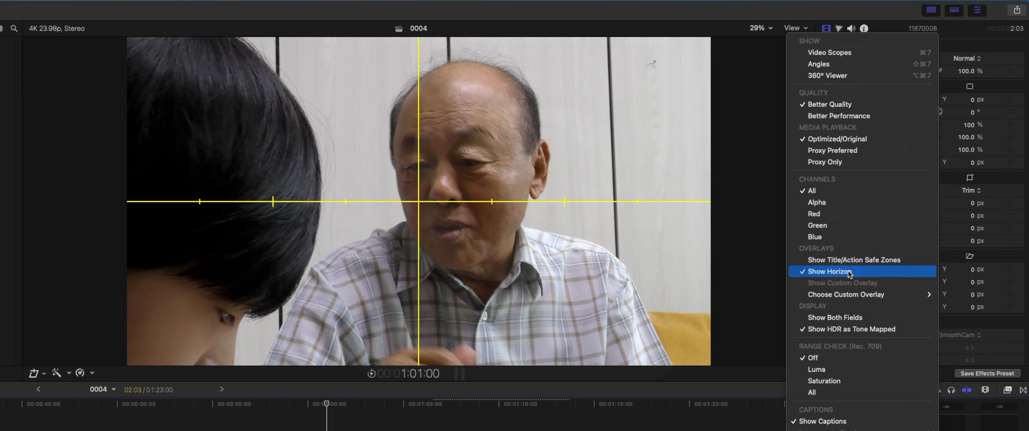
# - Hide the viewer's horizon overlay and play the street clip IMG_0082 from 1:00:10
pyautogui.click(848, 271)
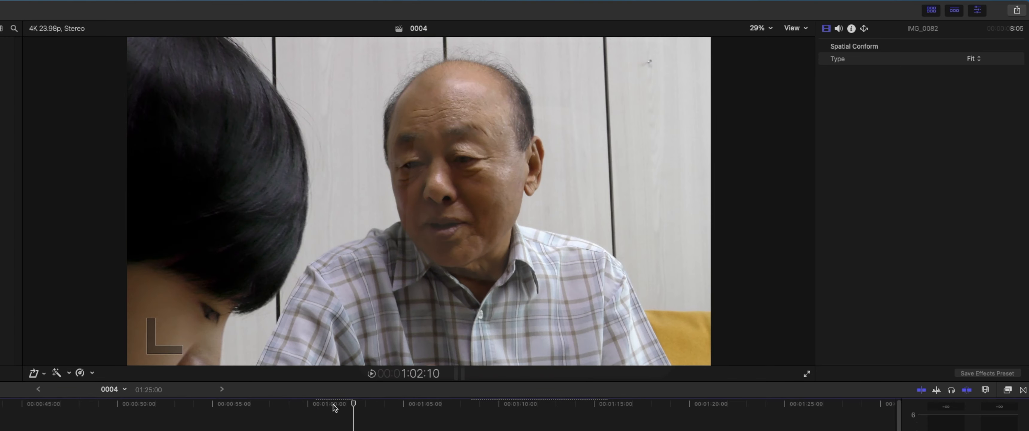
pyautogui.click(317, 403)
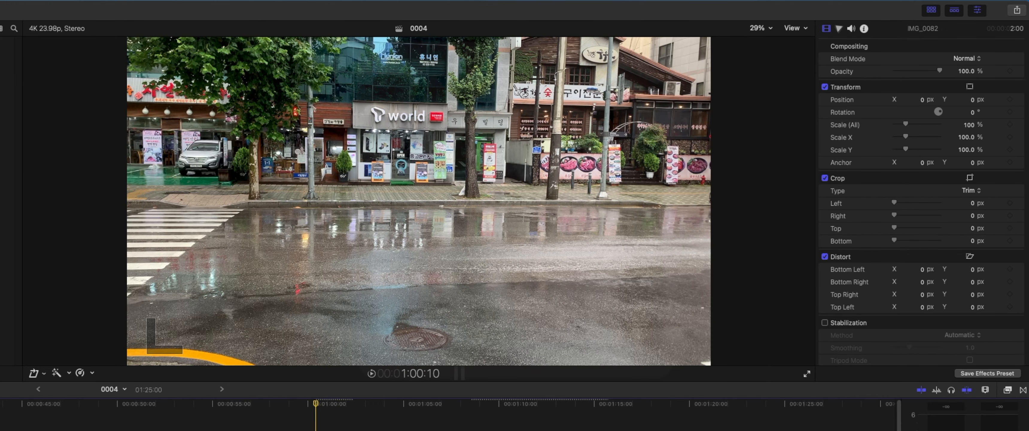
pyautogui.press('space')
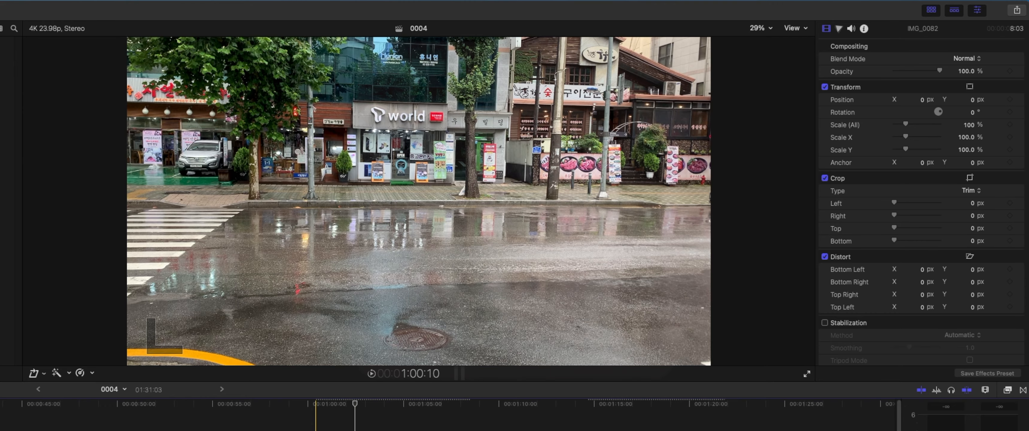
pyautogui.press('space')
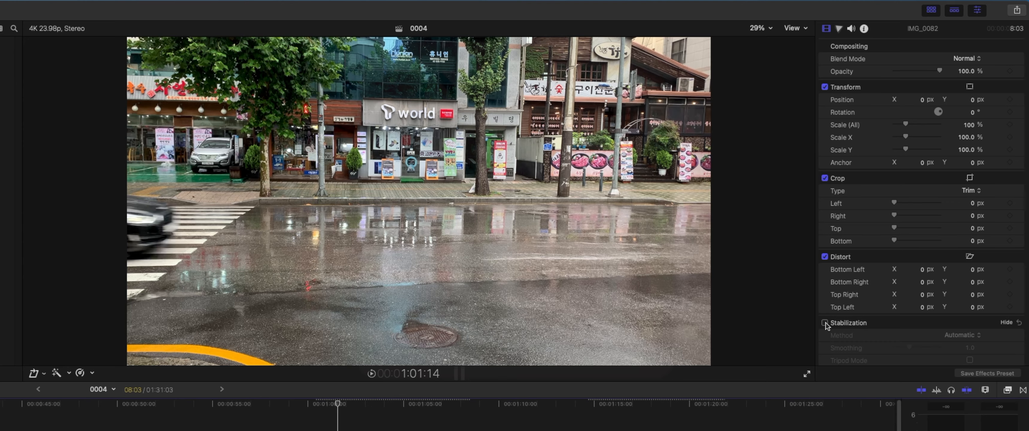
# - Enable Stabilization on IMG_0082 and play the clip from near its start
pyautogui.click(825, 323)
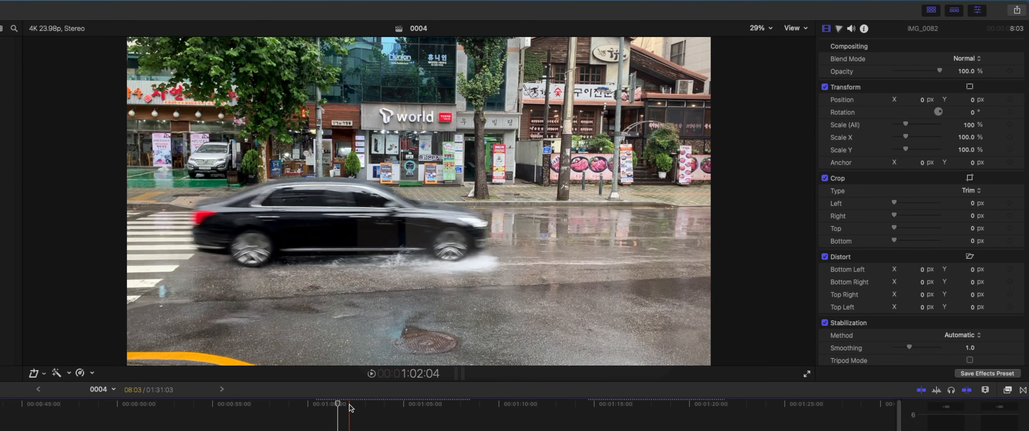
pyautogui.click(319, 406)
pyautogui.press('l')
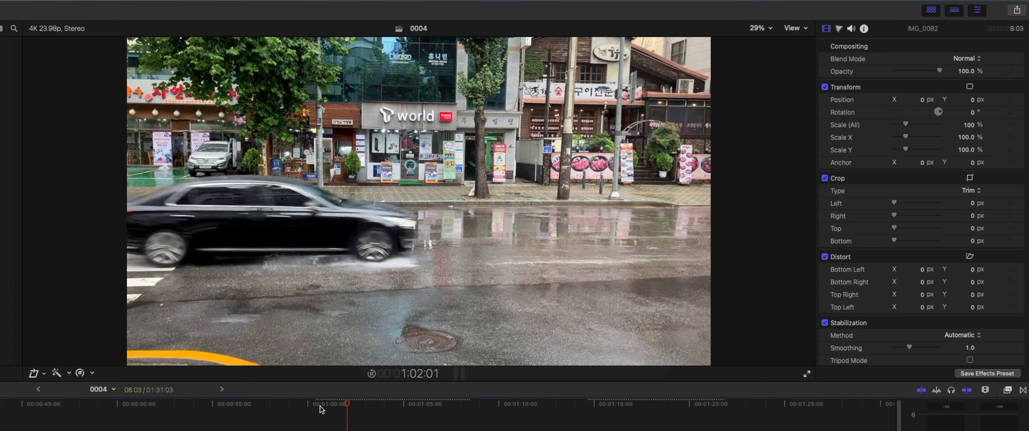
# - Set the stabilization smoothing of IMG_0082 to 3.0 and replay the clip
pyautogui.scroll(-4, 983, 318)
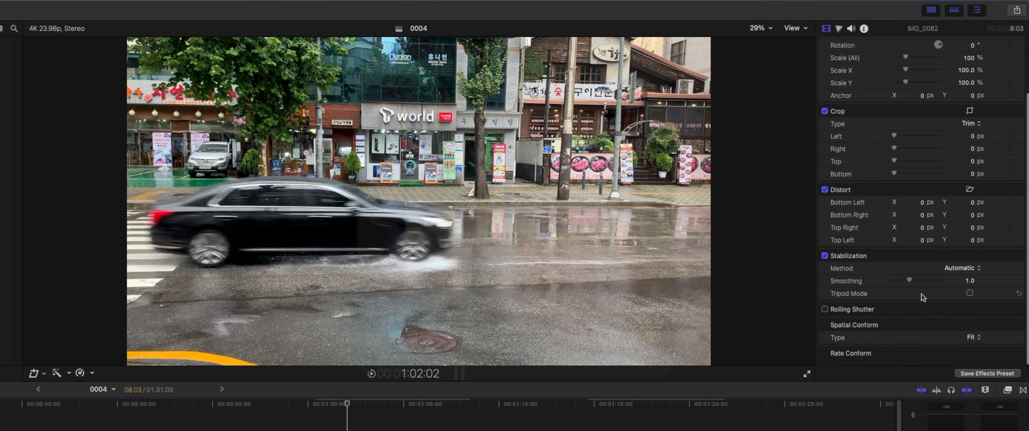
pyautogui.moveTo(910, 280); pyautogui.dragTo(959, 284)
pyautogui.moveTo(343, 403); pyautogui.dragTo(313, 403)
pyautogui.press('l')
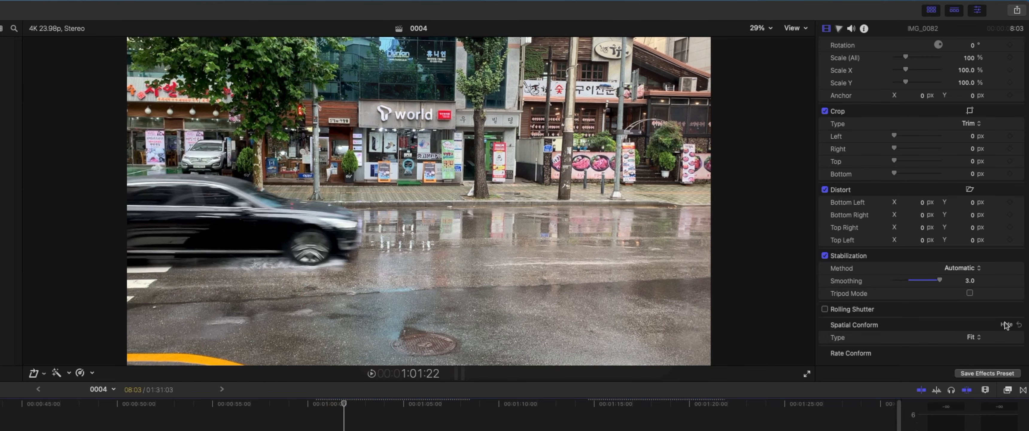
# - Turn on Tripod Mode for IMG_0082, play it and remove the clip from the timeline
pyautogui.click(970, 294)
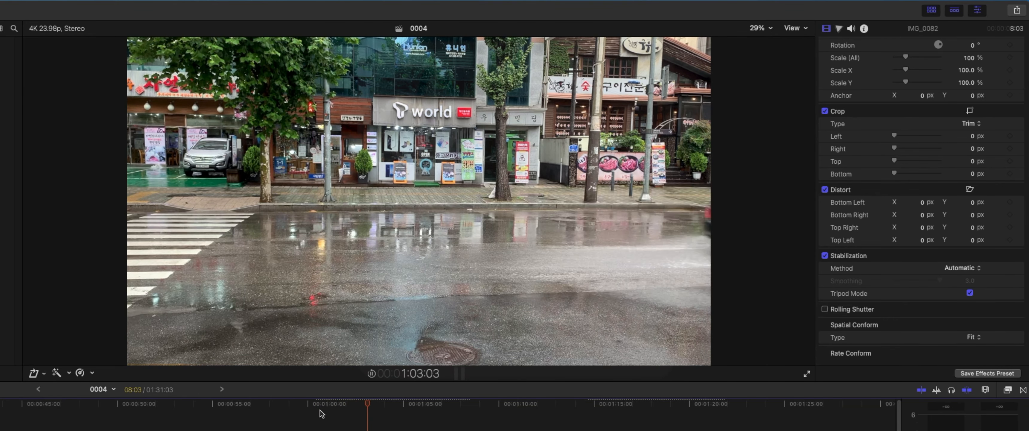
pyautogui.press('Delete')
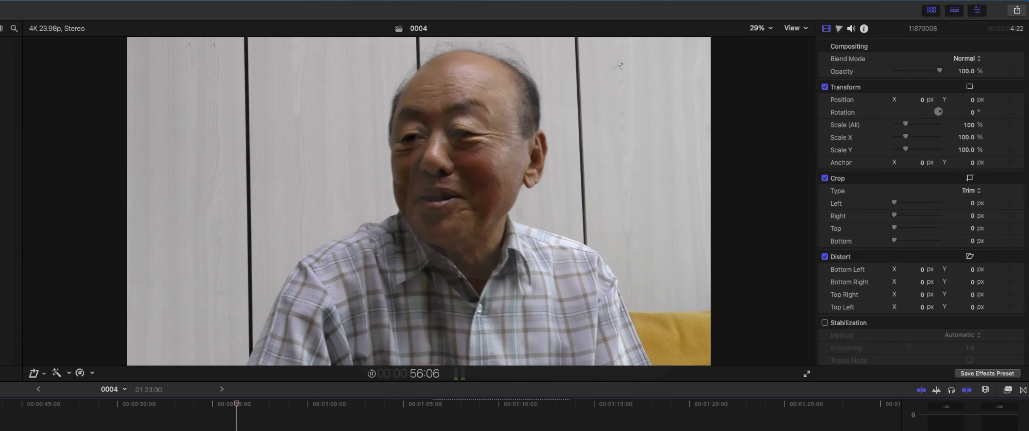
# - Append the cat photo DSC_0172 from the "from Folders" event to the end of project 0004 and show its inspector values
pyautogui.scroll(-3, 896, 223)
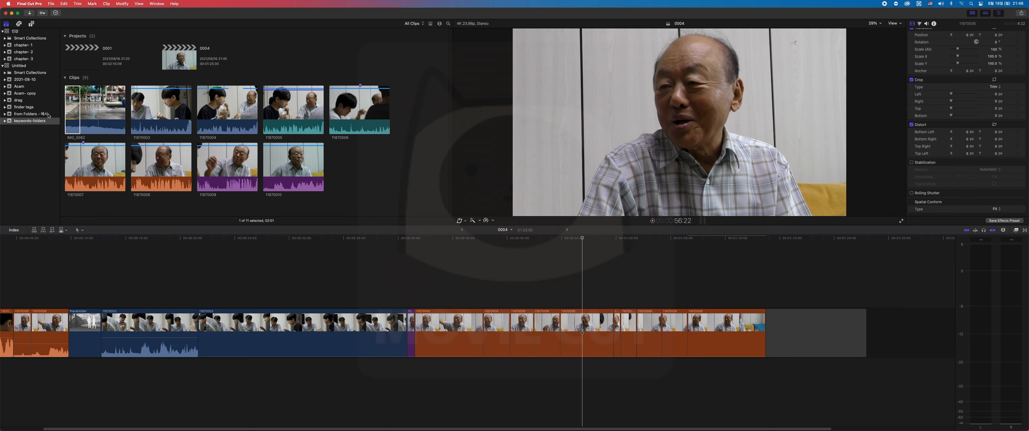
pyautogui.click(47, 115)
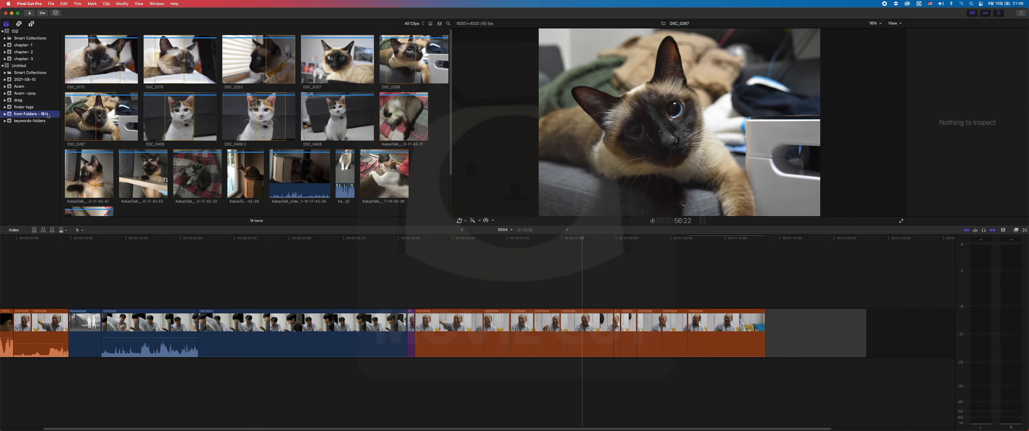
pyautogui.click(98, 59)
pyautogui.press('e')
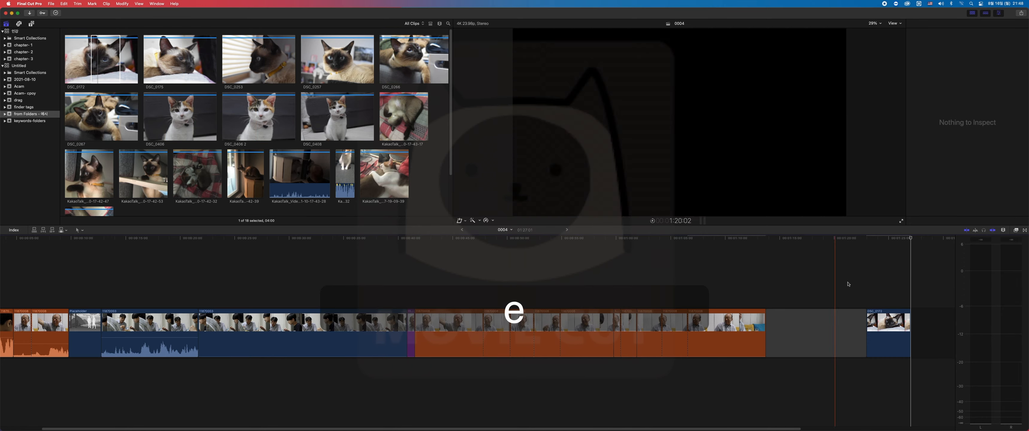
pyautogui.click(882, 284)
pyautogui.hscroll(5, 883, 285)
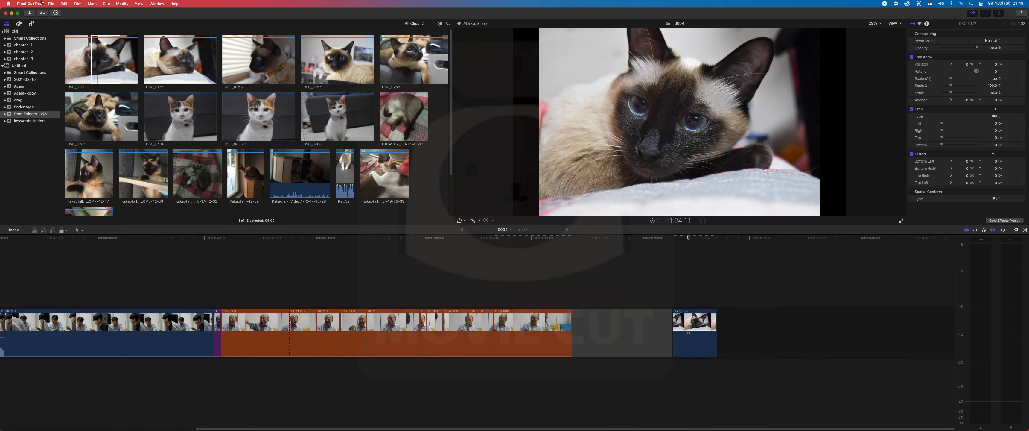
# - Set the Player Background to White in the Playback preferences and move the preferences window clear of the viewer
pyautogui.click(51, 3)
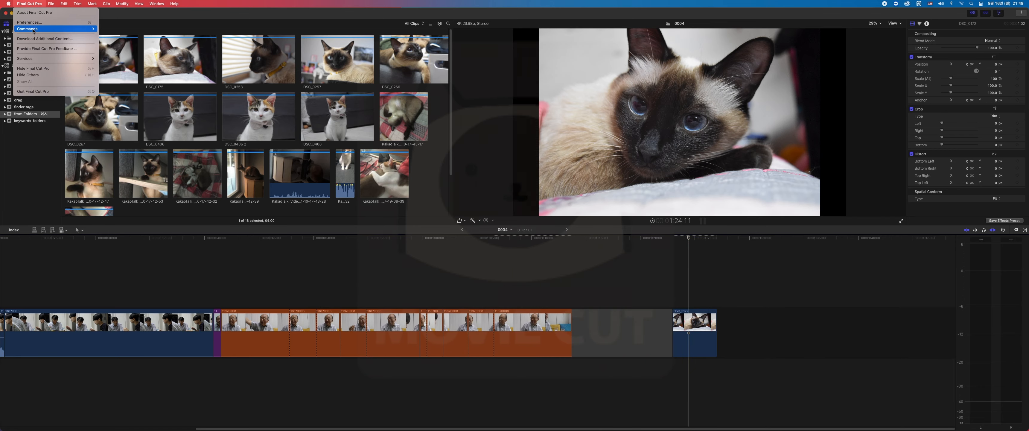
pyautogui.click(30, 4)
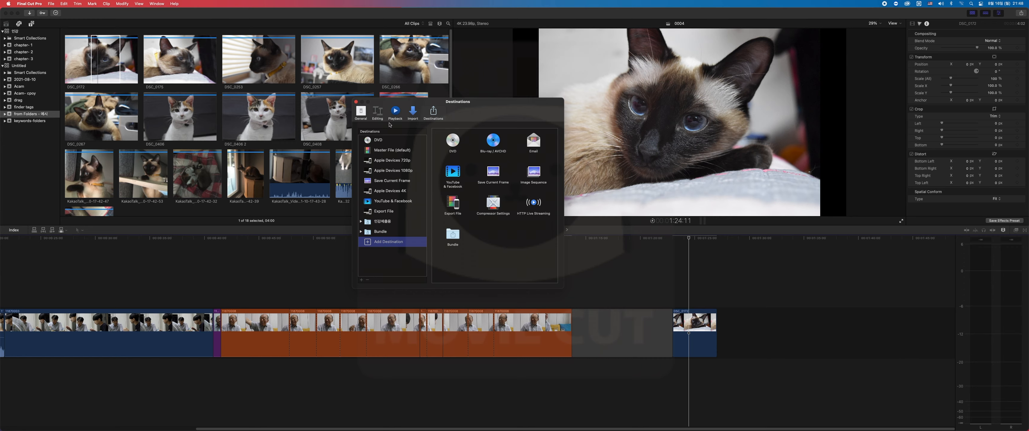
pyautogui.click(395, 113)
pyautogui.click(425, 215)
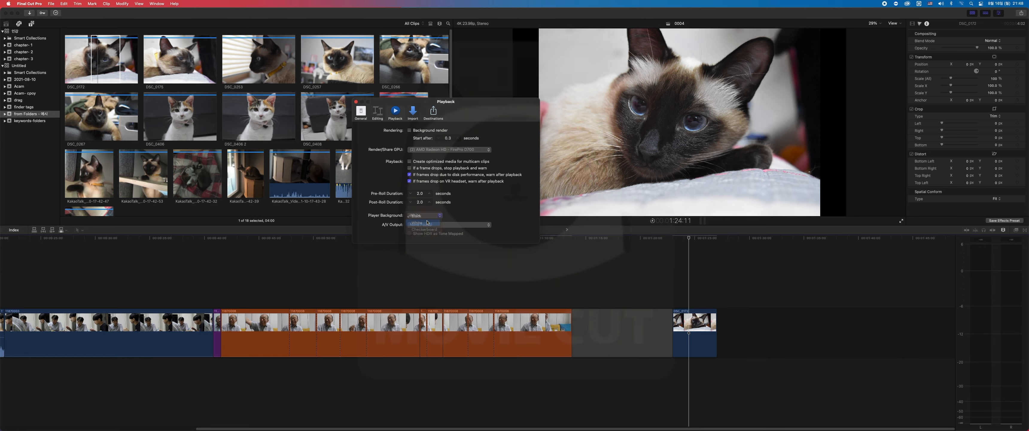
pyautogui.moveTo(484, 101); pyautogui.dragTo(415, 127)
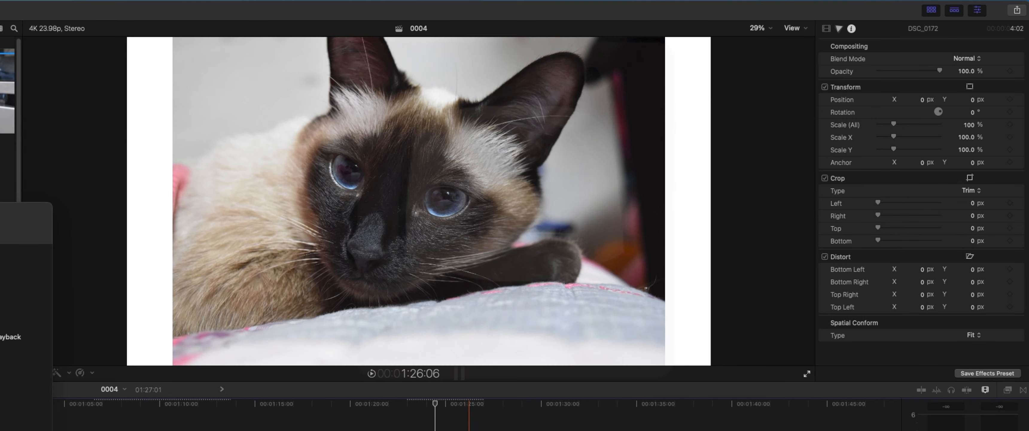
# - Select DSC_0172 in the timeline and set its Spatial Conform type to Fill
pyautogui.click(485, 428)
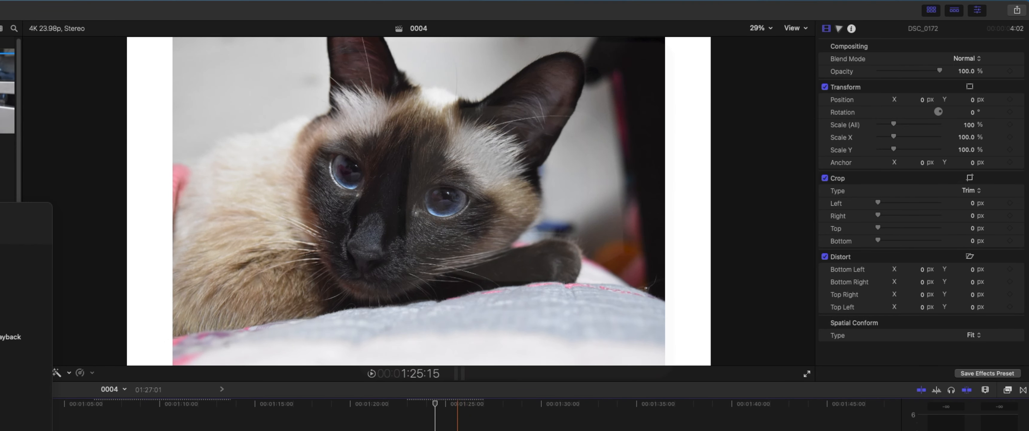
pyautogui.click(455, 429)
pyautogui.click(979, 335)
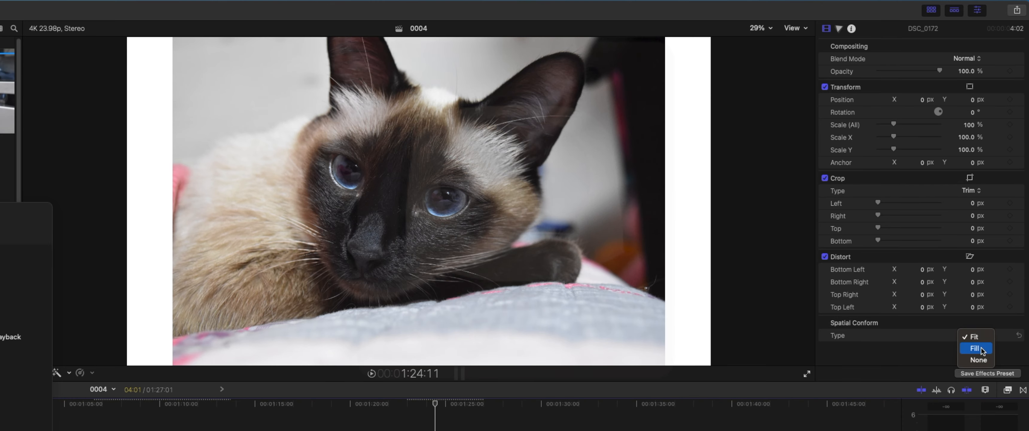
pyautogui.click(979, 349)
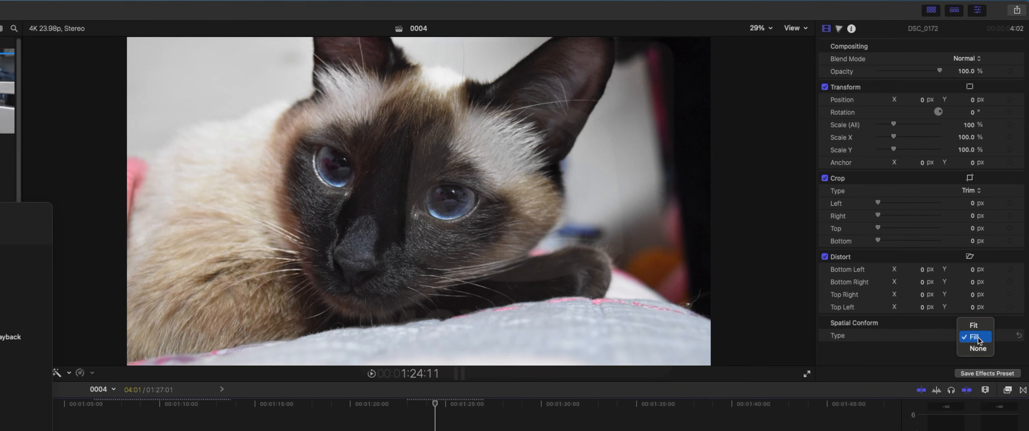
pyautogui.press('Escape')
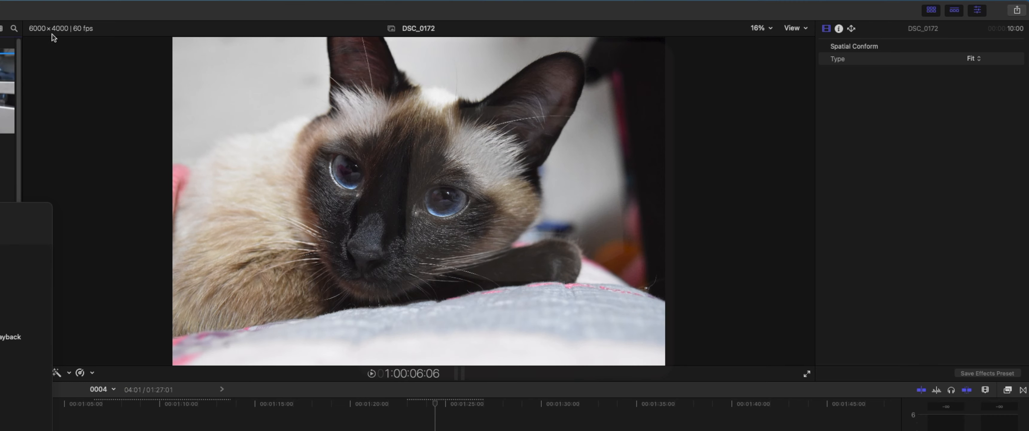
# - Switch the Spatial Conform type of DSC_0172 to None and set it back to Fit
pyautogui.click(428, 401)
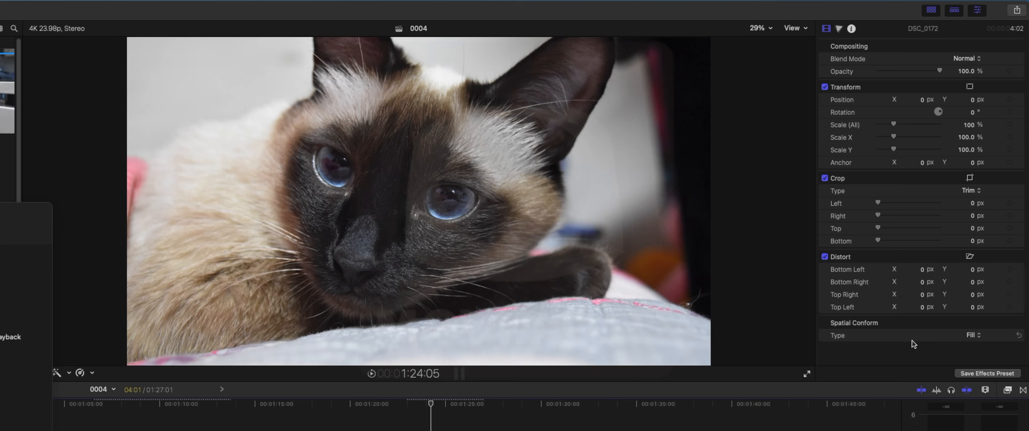
pyautogui.click(974, 334)
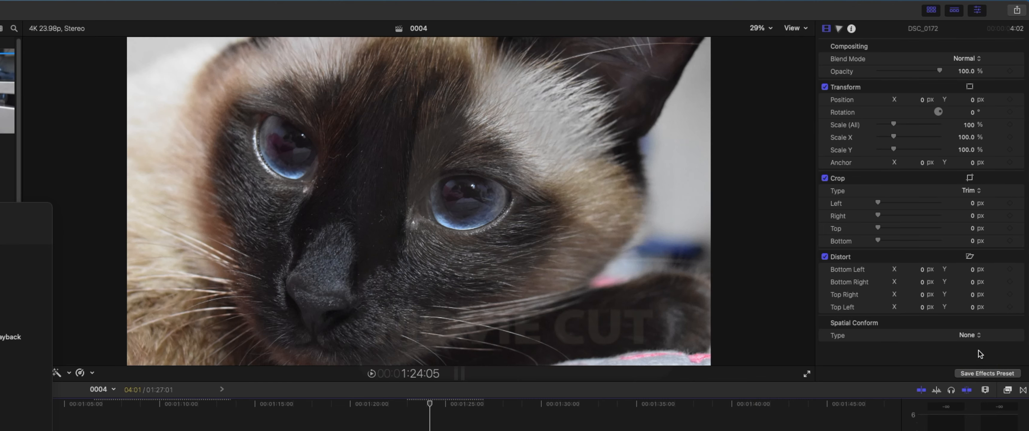
pyautogui.moveTo(1017, 334)
pyautogui.click(979, 335)
pyautogui.click(976, 317)
pyautogui.click(976, 335)
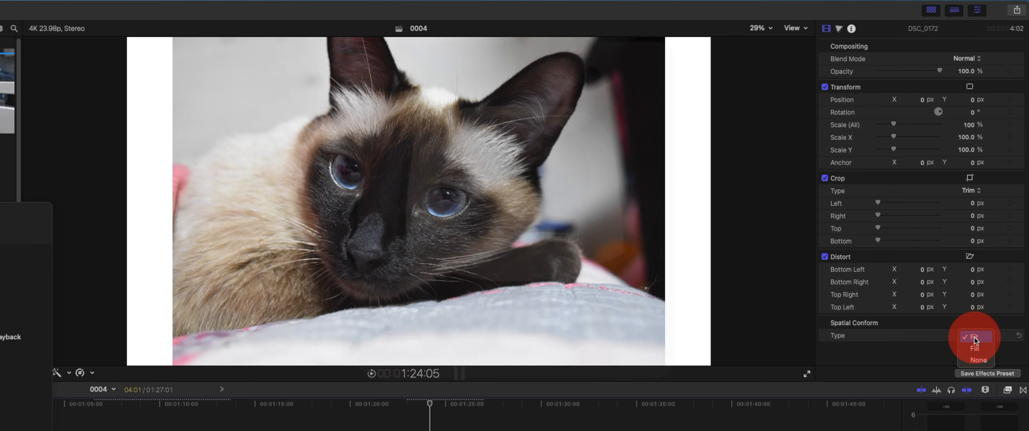
pyautogui.click(976, 344)
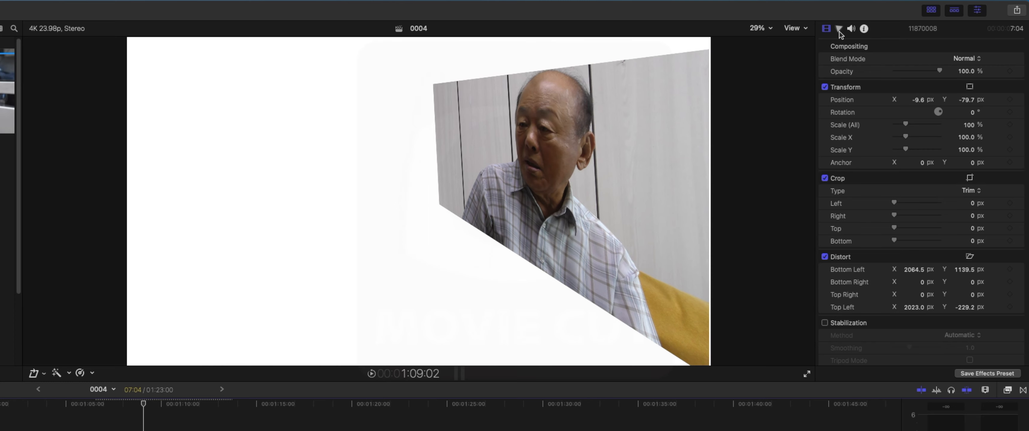
# - Reset the Transform and Distort parameters of the distorted clip 11870008 at 1:09:02
pyautogui.click(853, 29)
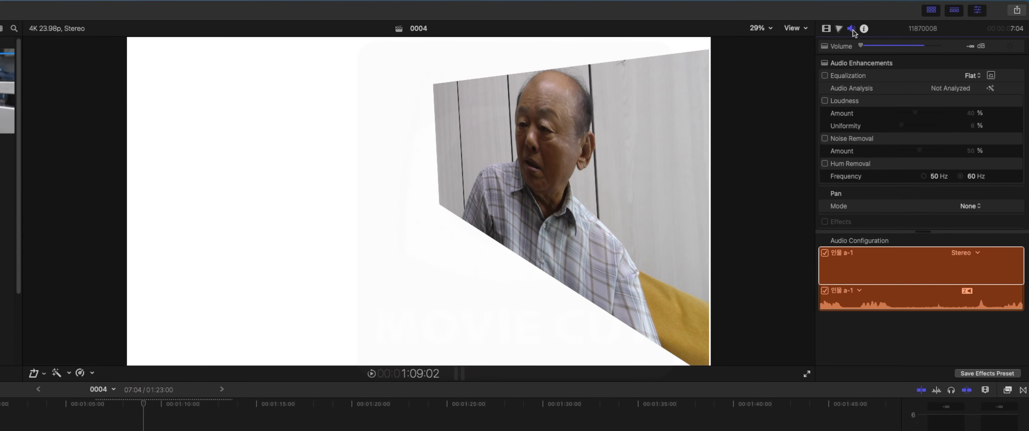
pyautogui.click(831, 29)
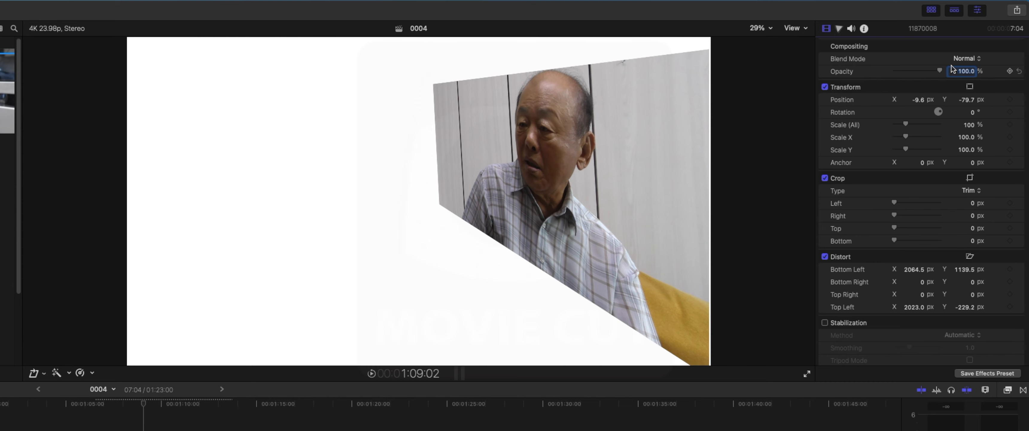
pyautogui.click(1020, 87)
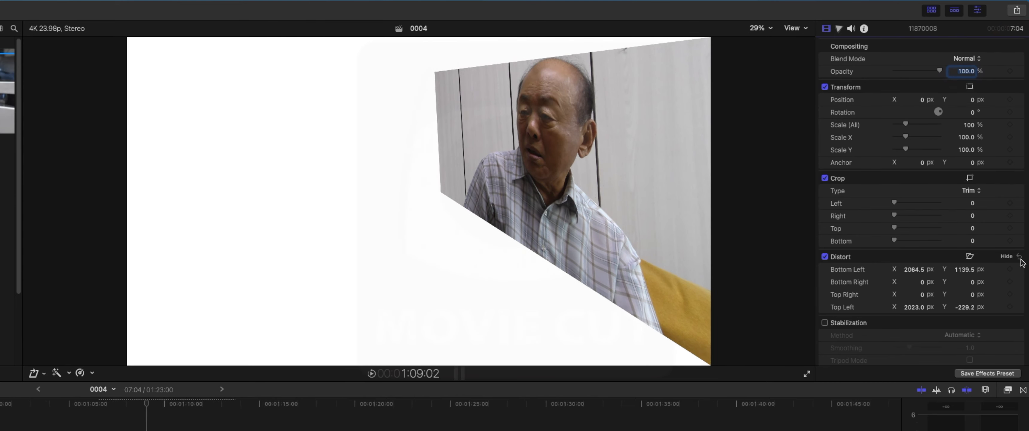
pyautogui.click(1020, 256)
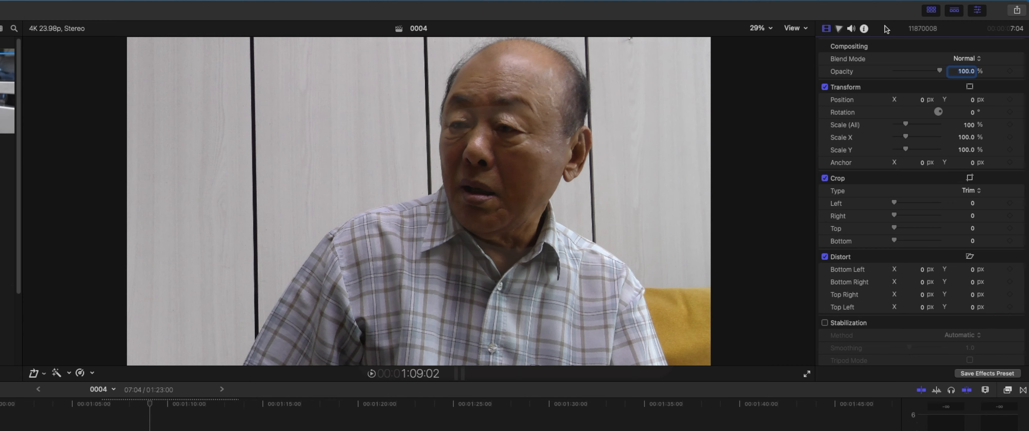
# - Raise the audio volume of clip 11870008 to 3.3 dB
pyautogui.click(852, 30)
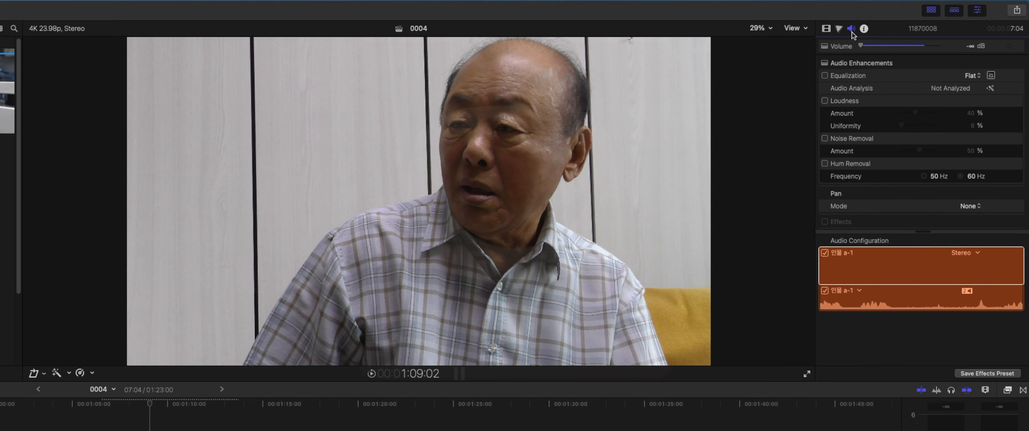
pyautogui.moveTo(861, 45); pyautogui.dragTo(929, 49)
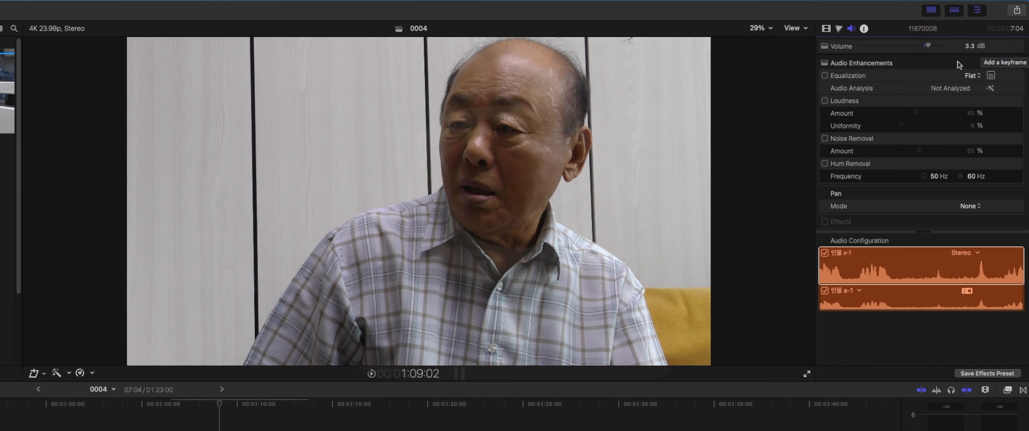
# - Undo the last volume change on clip 11870008 and switch its graphic equalizer to 31 bands
pyautogui.press('super+z')
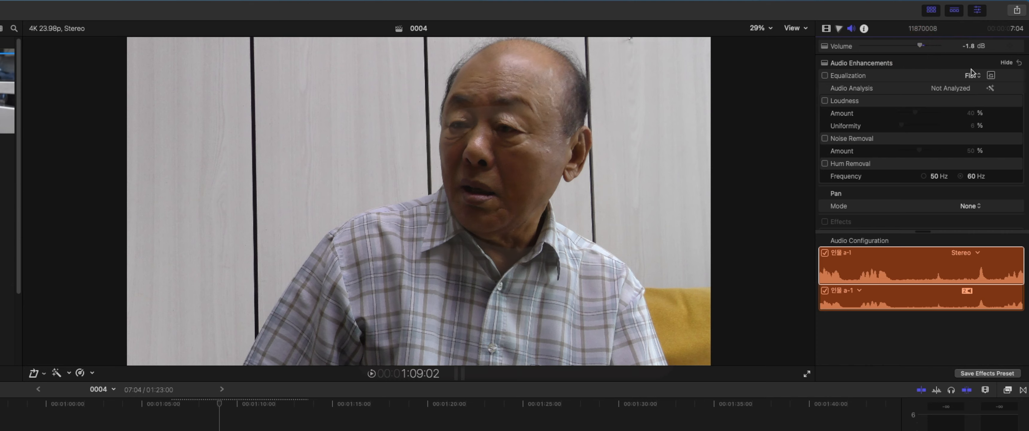
pyautogui.click(992, 77)
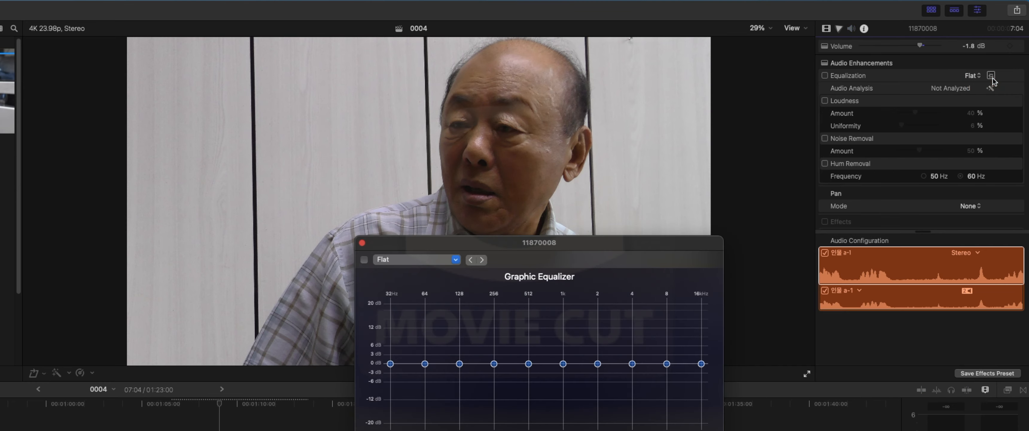
pyautogui.doubleClick(595, 241)
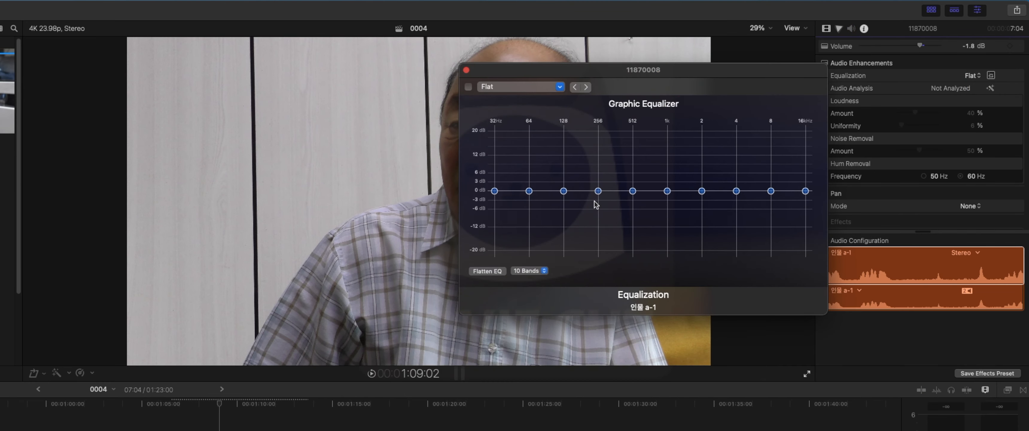
pyautogui.click(529, 271)
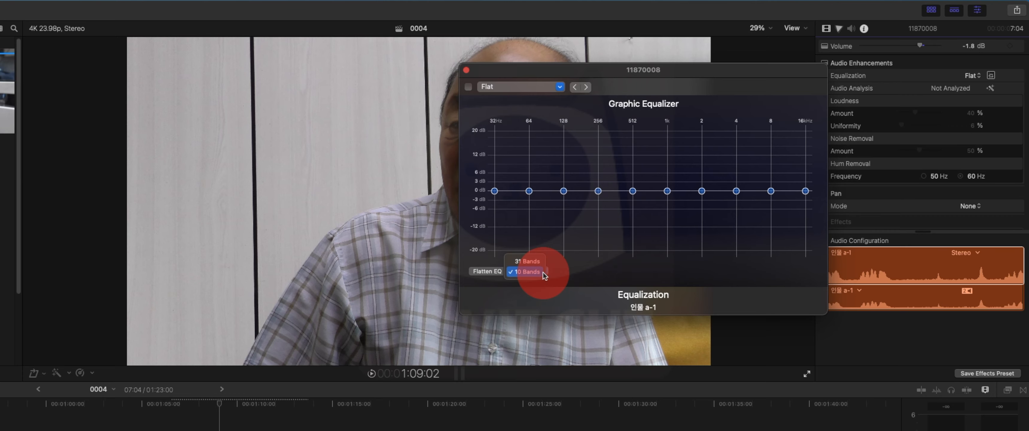
pyautogui.click(527, 262)
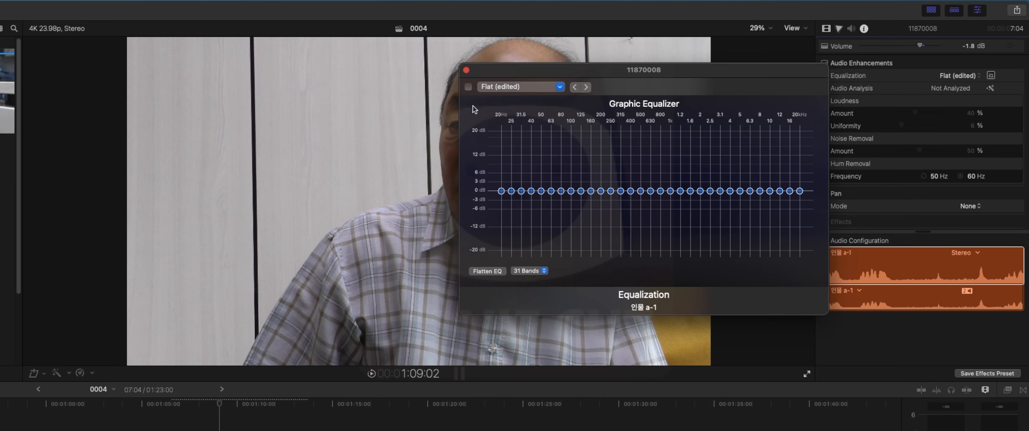
pyautogui.click(466, 71)
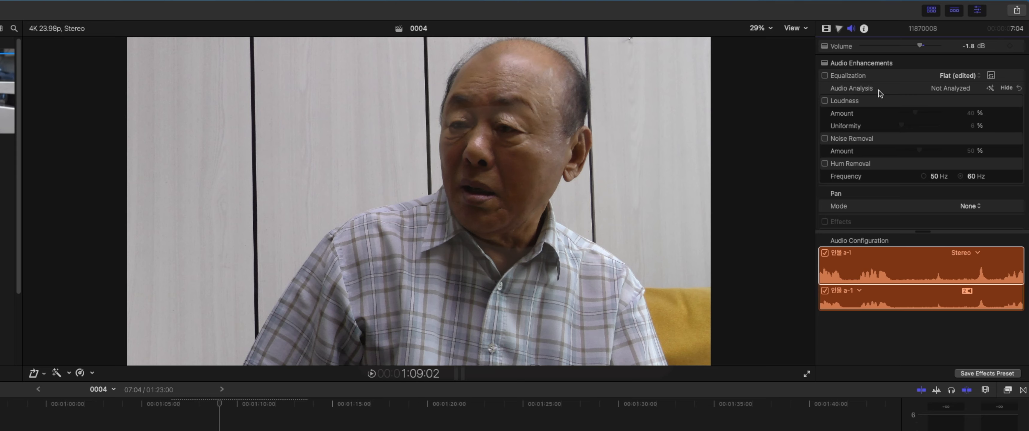
# - Select all clips in the timeline and run the audio enhancement analysis on them
pyautogui.click(1008, 88)
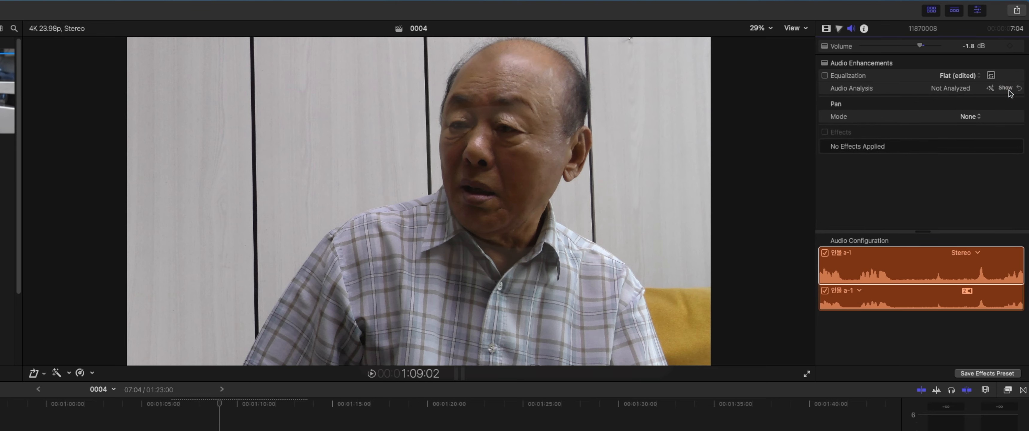
pyautogui.click(1006, 88)
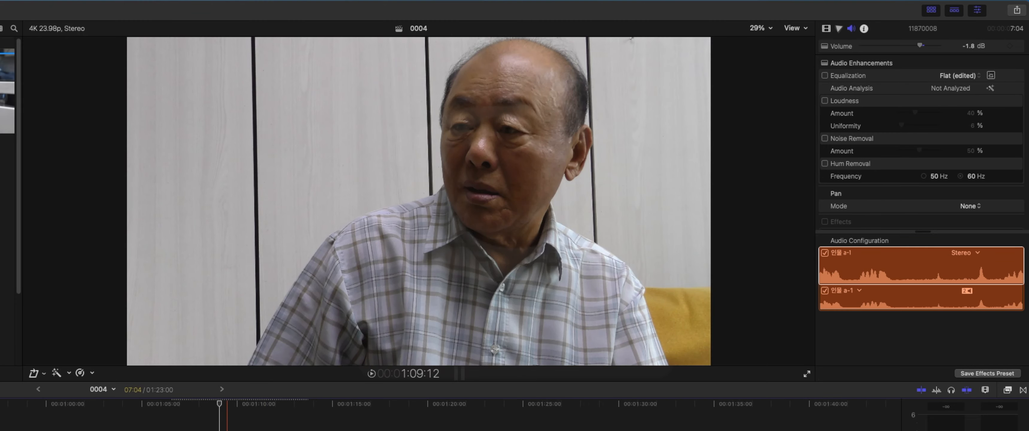
pyautogui.click(227, 424)
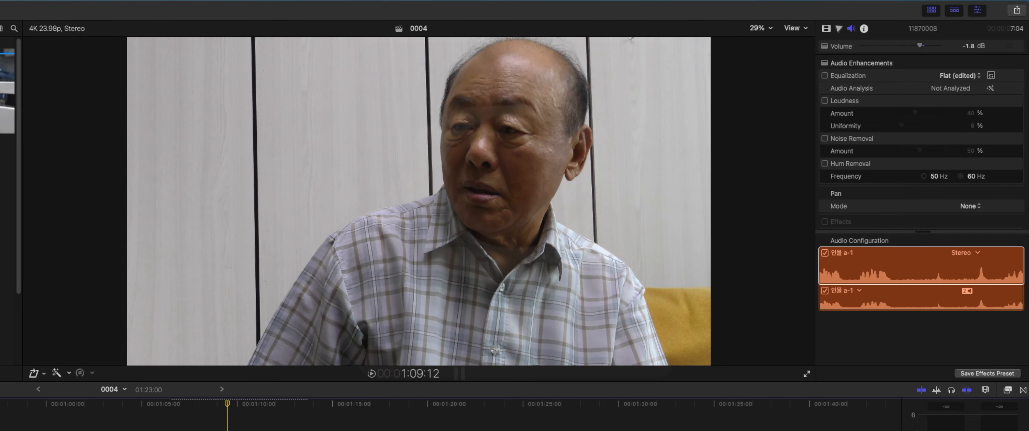
pyautogui.press('super+i')
pyautogui.press('super+a')
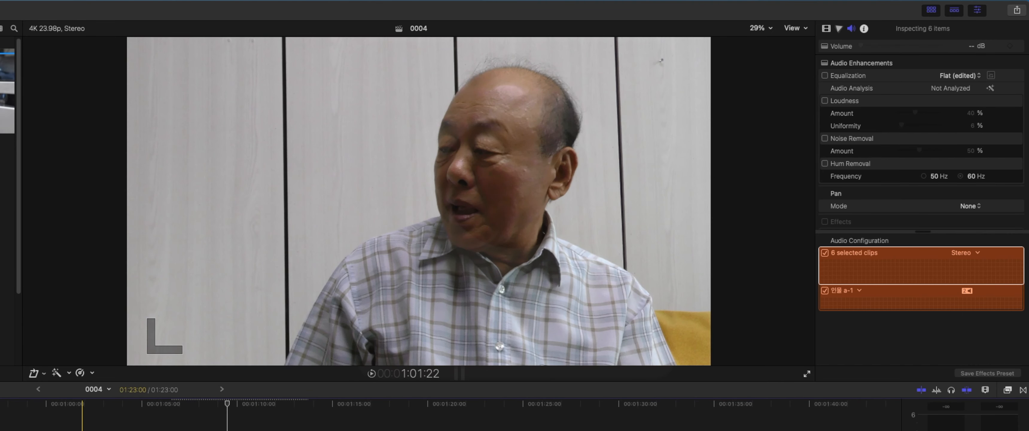
pyautogui.click(993, 88)
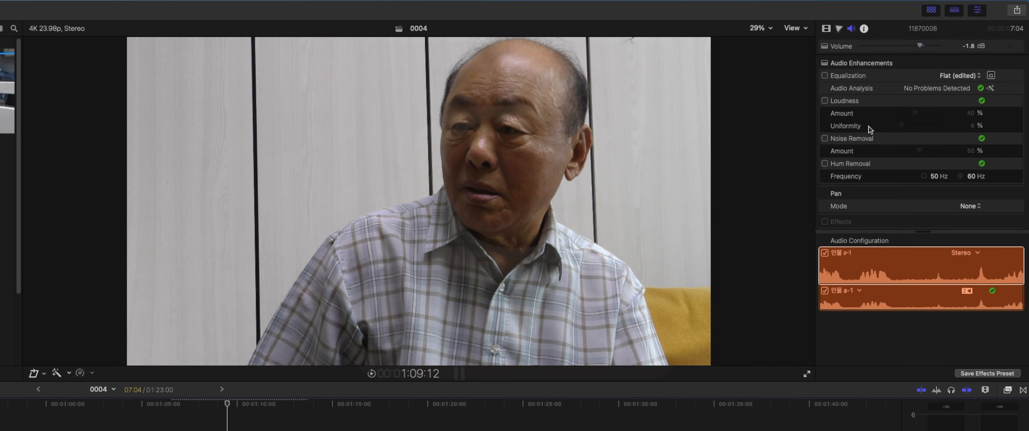
# - Switch Loudness, Noise Removal and Hum Removal each on and back off for clip 11870008
pyautogui.click(828, 102)
pyautogui.click(827, 102)
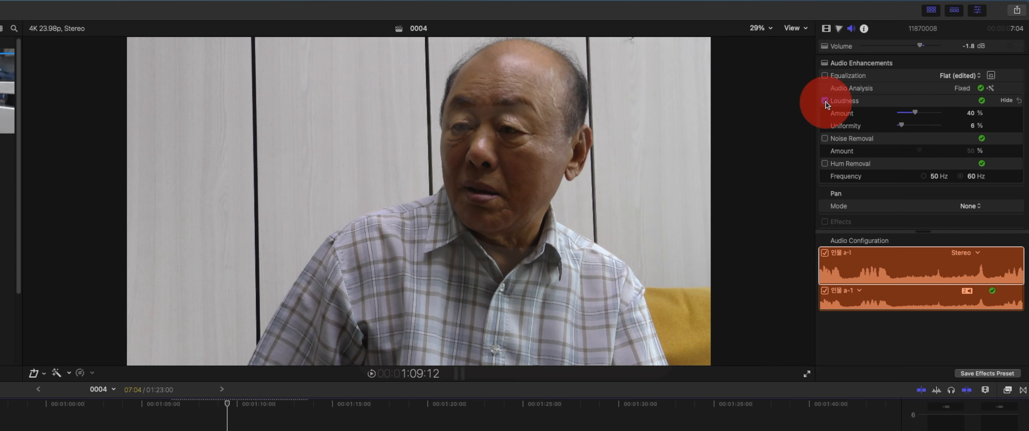
pyautogui.click(826, 136)
pyautogui.click(826, 136)
pyautogui.click(825, 164)
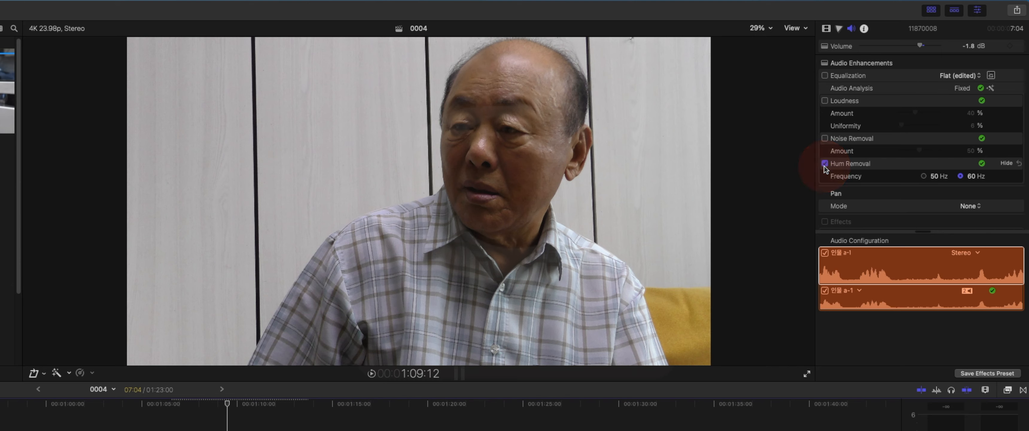
pyautogui.click(825, 164)
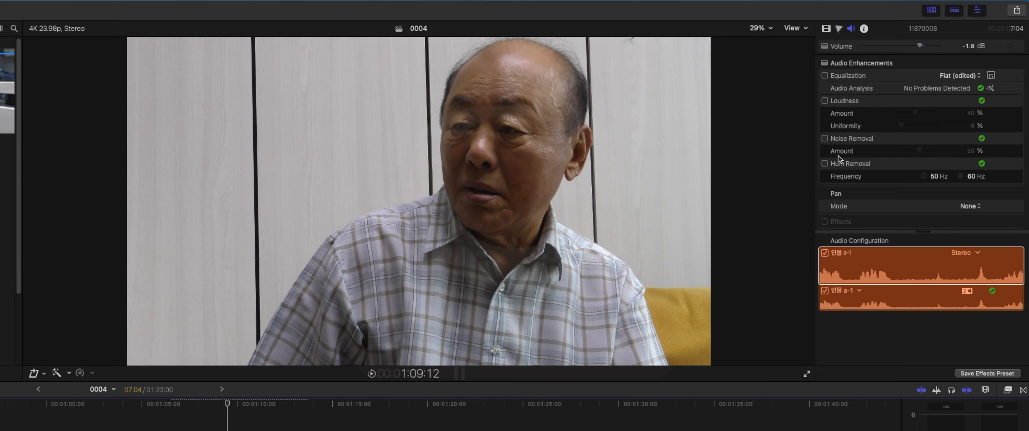
# - Set the clip's Pan mode to Stereo Left/Right with an amount of 77.0
pyautogui.scroll(-2, 839, 159)
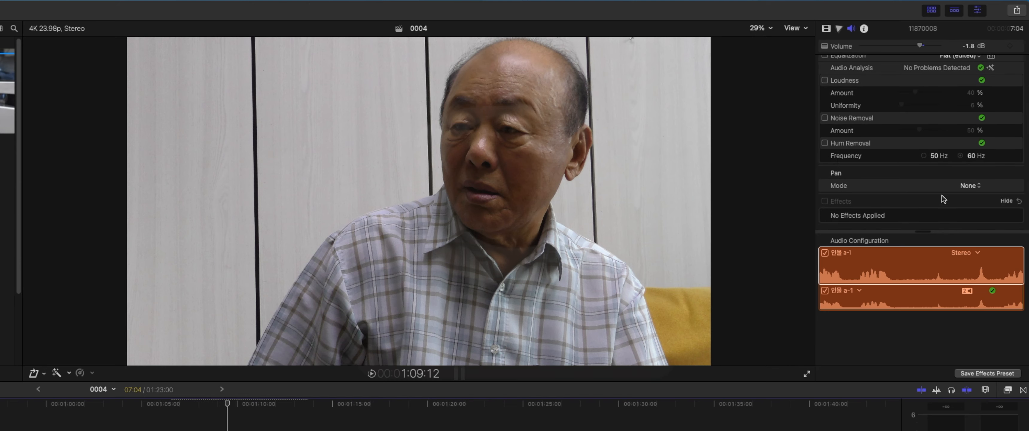
pyautogui.click(975, 186)
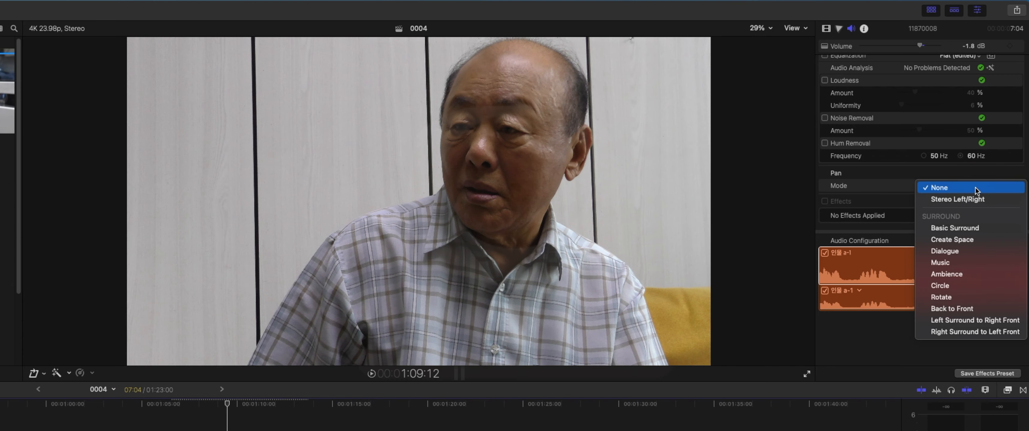
pyautogui.click(1002, 200)
pyautogui.moveTo(919, 198)
pyautogui.mouseDown()
pyautogui.moveTo(895, 202)
pyautogui.moveTo(969, 192)
pyautogui.moveTo(939, 197)
pyautogui.mouseUp()
pyautogui.click(915, 200)
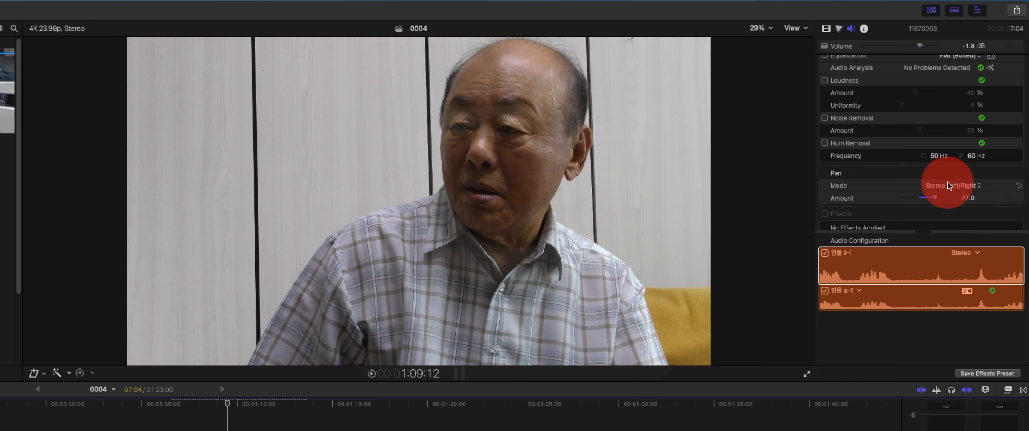
# - Change the Pan mode to Basic Surround and move the surround panner's control point to about the centre of the circle
pyautogui.click(949, 185)
pyautogui.click(959, 227)
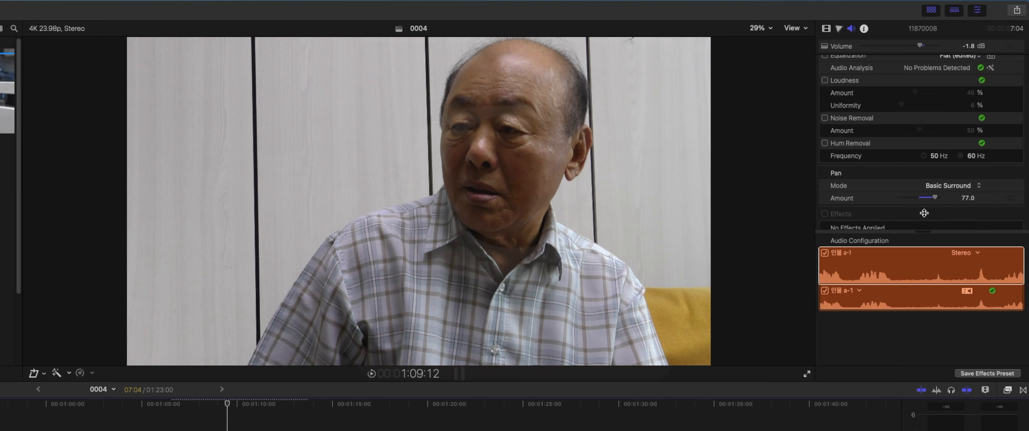
pyautogui.scroll(-5, 899, 191)
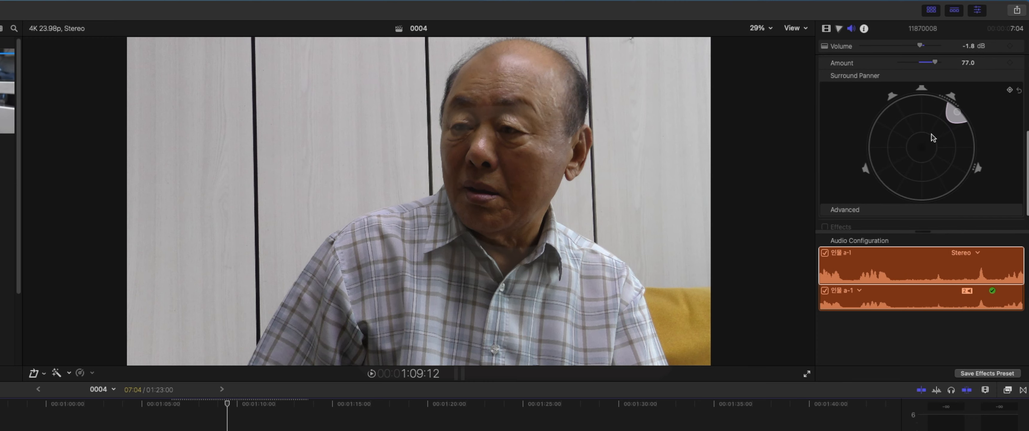
pyautogui.moveTo(955, 117); pyautogui.dragTo(921, 143)
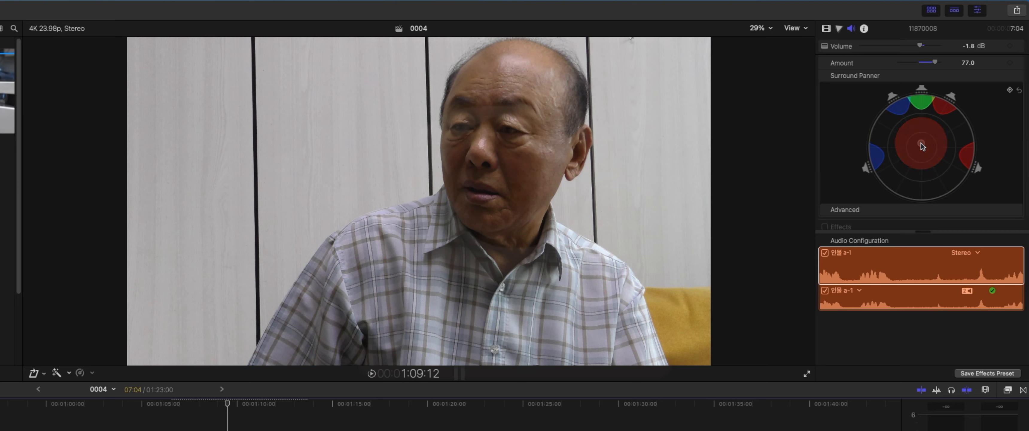
pyautogui.scroll(3, 924, 147)
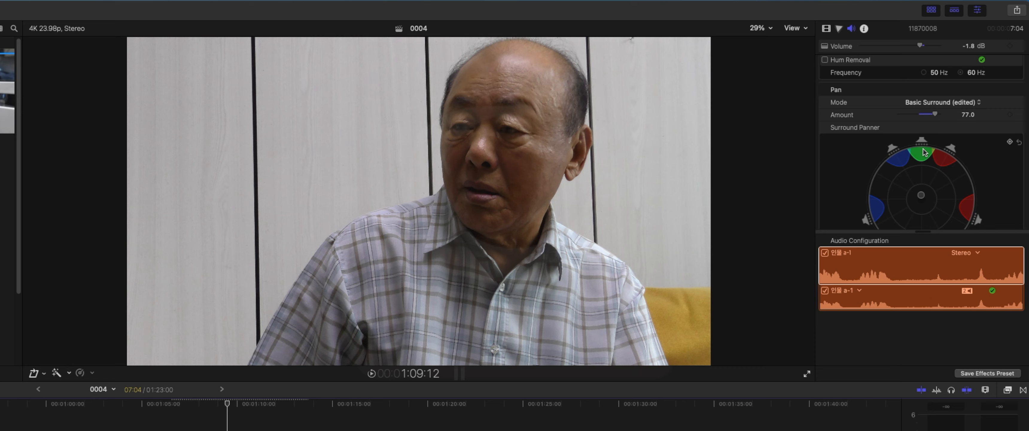
pyautogui.scroll(-3, 914, 156)
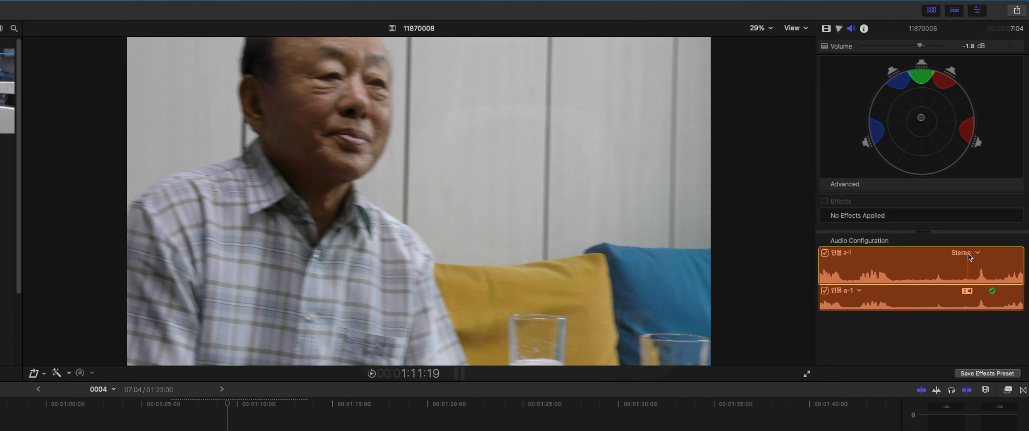
# - Change the clip's audio configuration to Dual Mono and toggle the 인물 a-1 channel off and back on
pyautogui.click(966, 253)
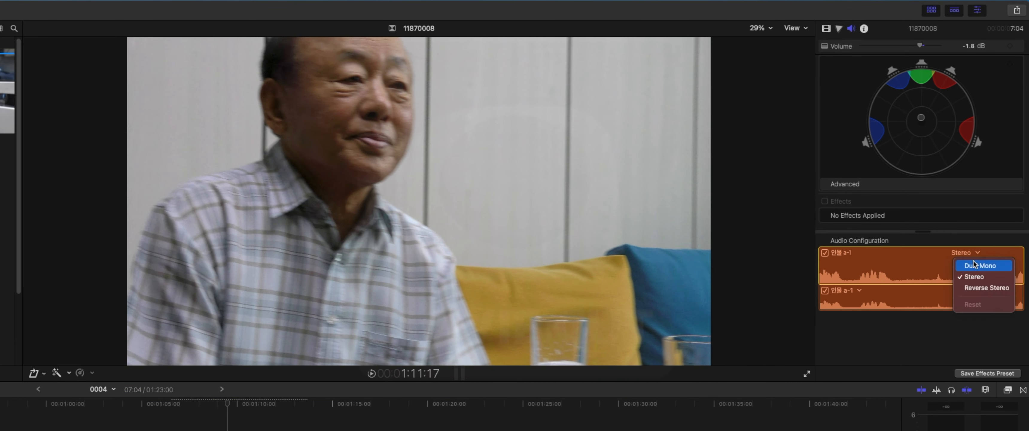
pyautogui.click(975, 266)
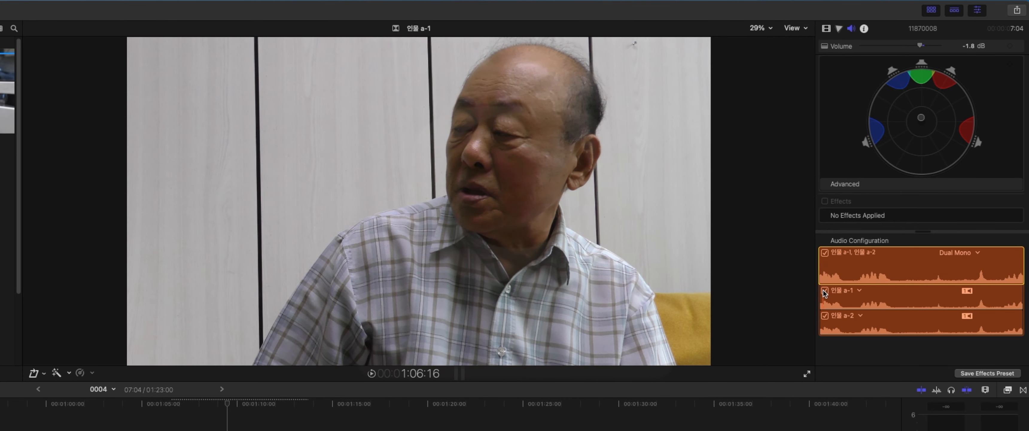
pyautogui.click(825, 291)
pyautogui.click(825, 291)
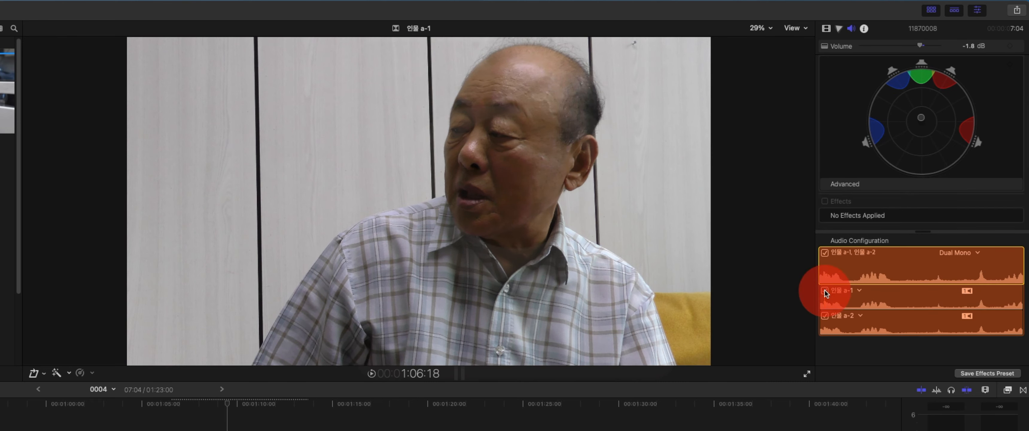
pyautogui.click(825, 290)
pyautogui.click(825, 291)
# - Switch the clip's audio configuration back to Stereo and return it to Dual Mono
pyautogui.click(959, 252)
pyautogui.click(961, 275)
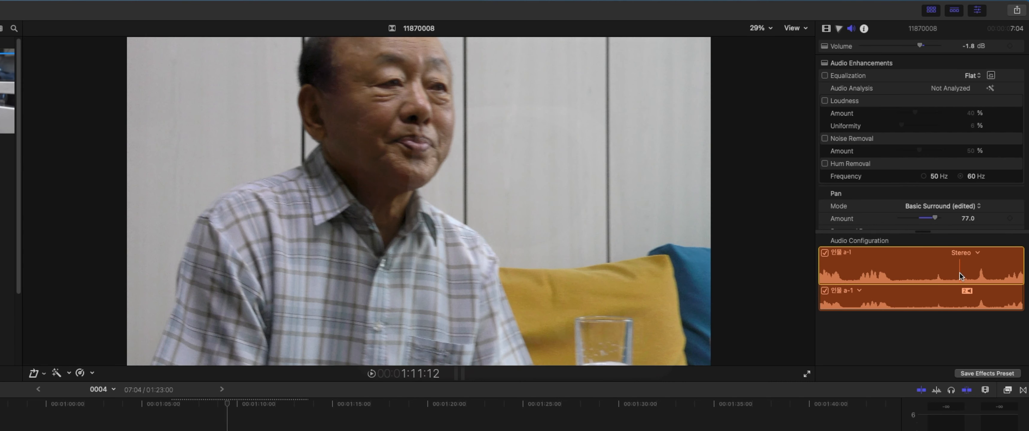
pyautogui.click(960, 253)
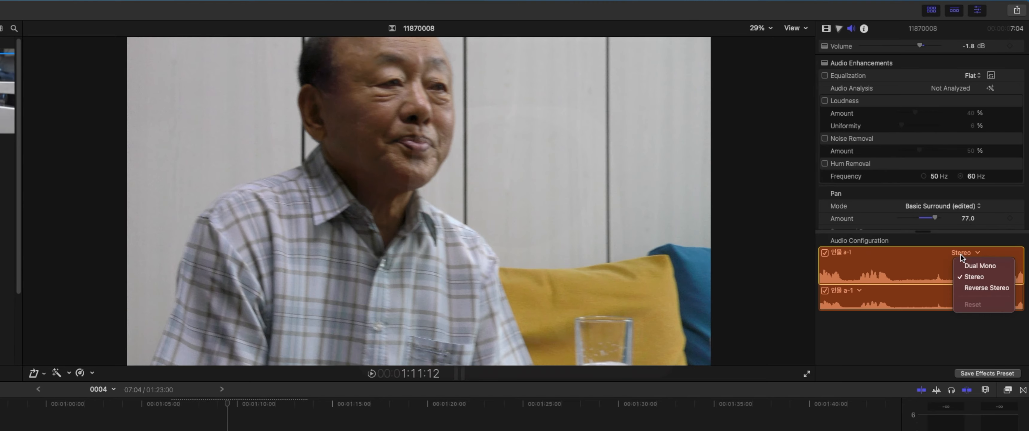
pyautogui.click(968, 267)
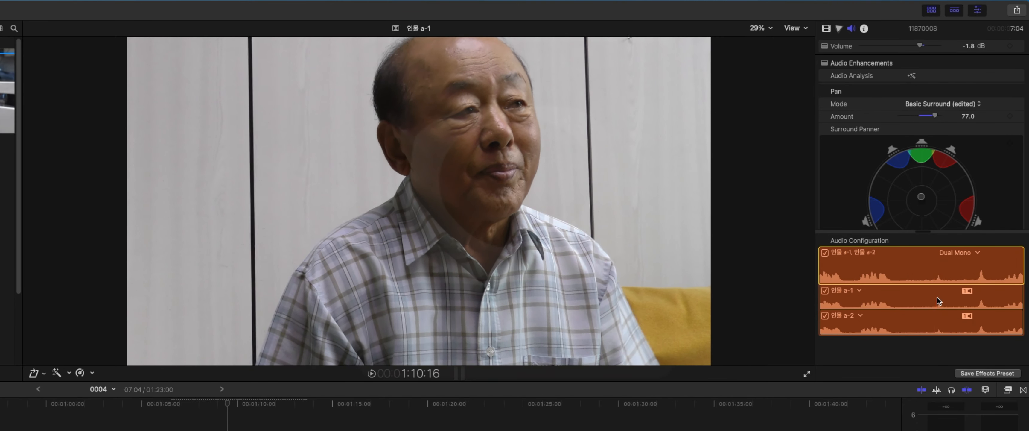